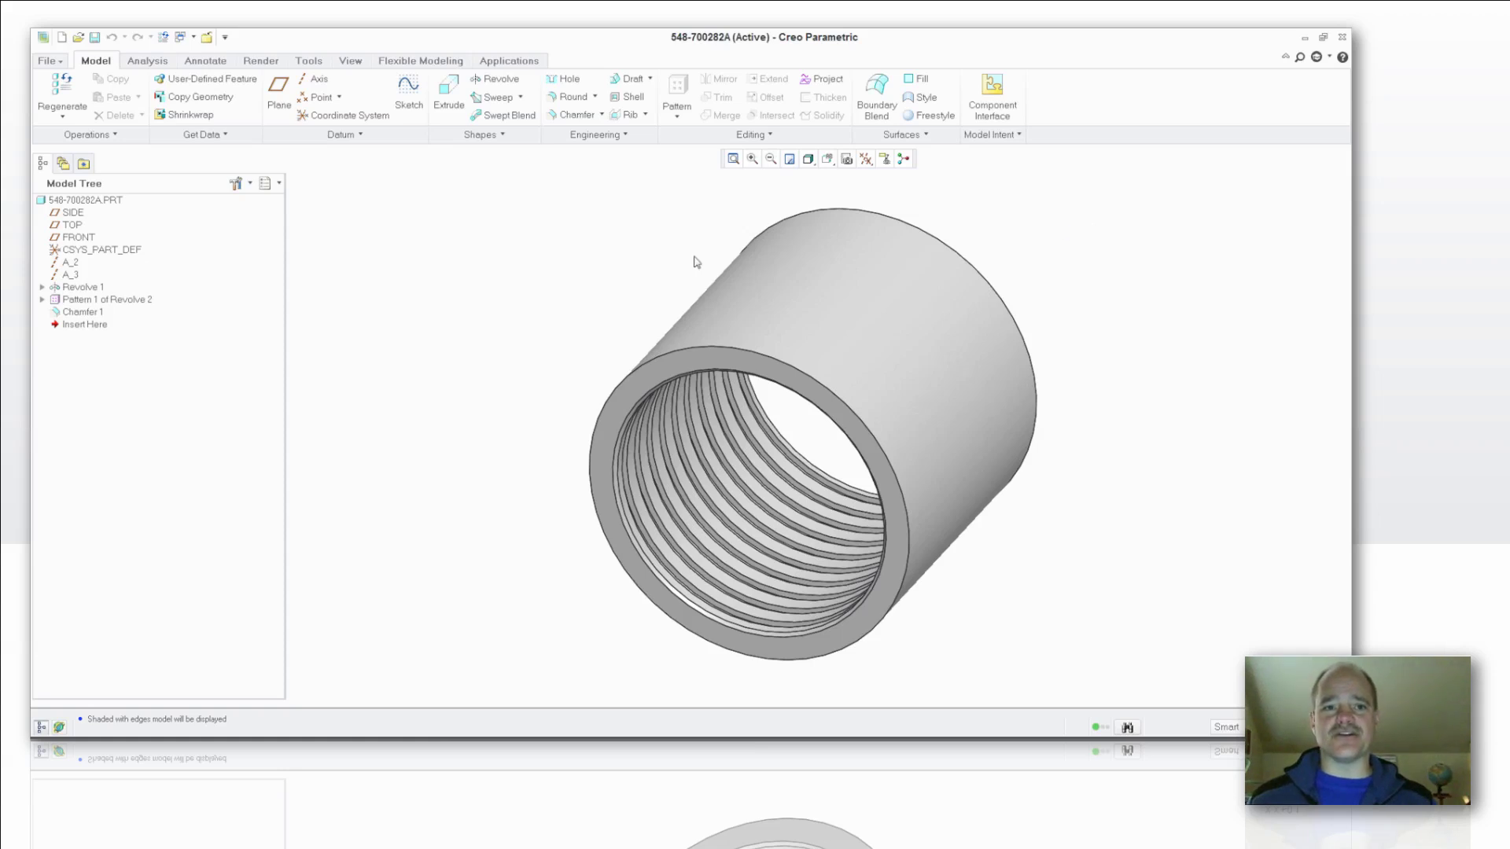
Start a new drawing named new_print with the default template turned off
left_click(62, 37)
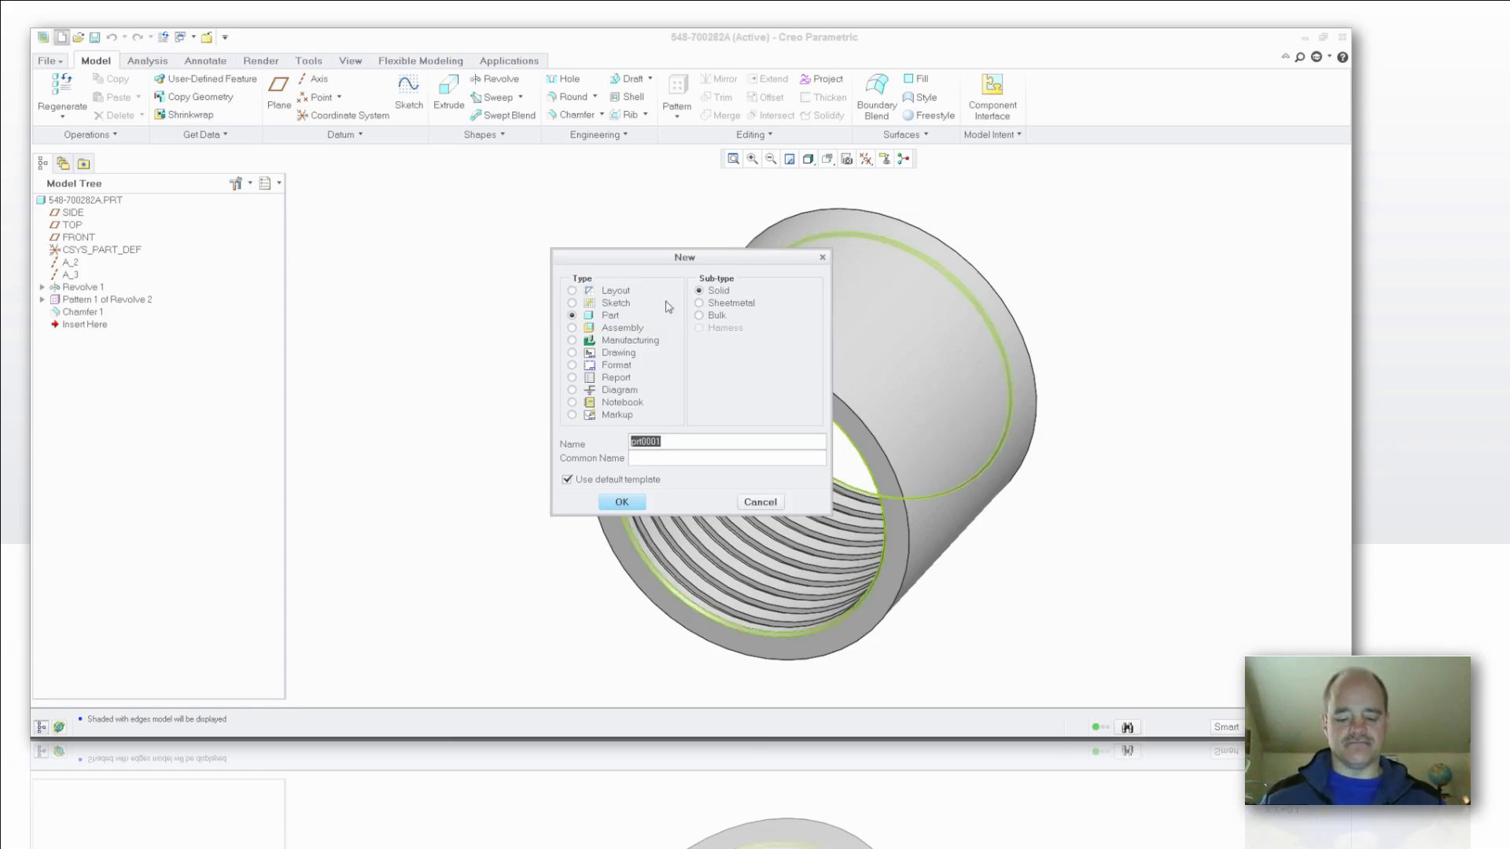
left_click(618, 352)
type("new_print")
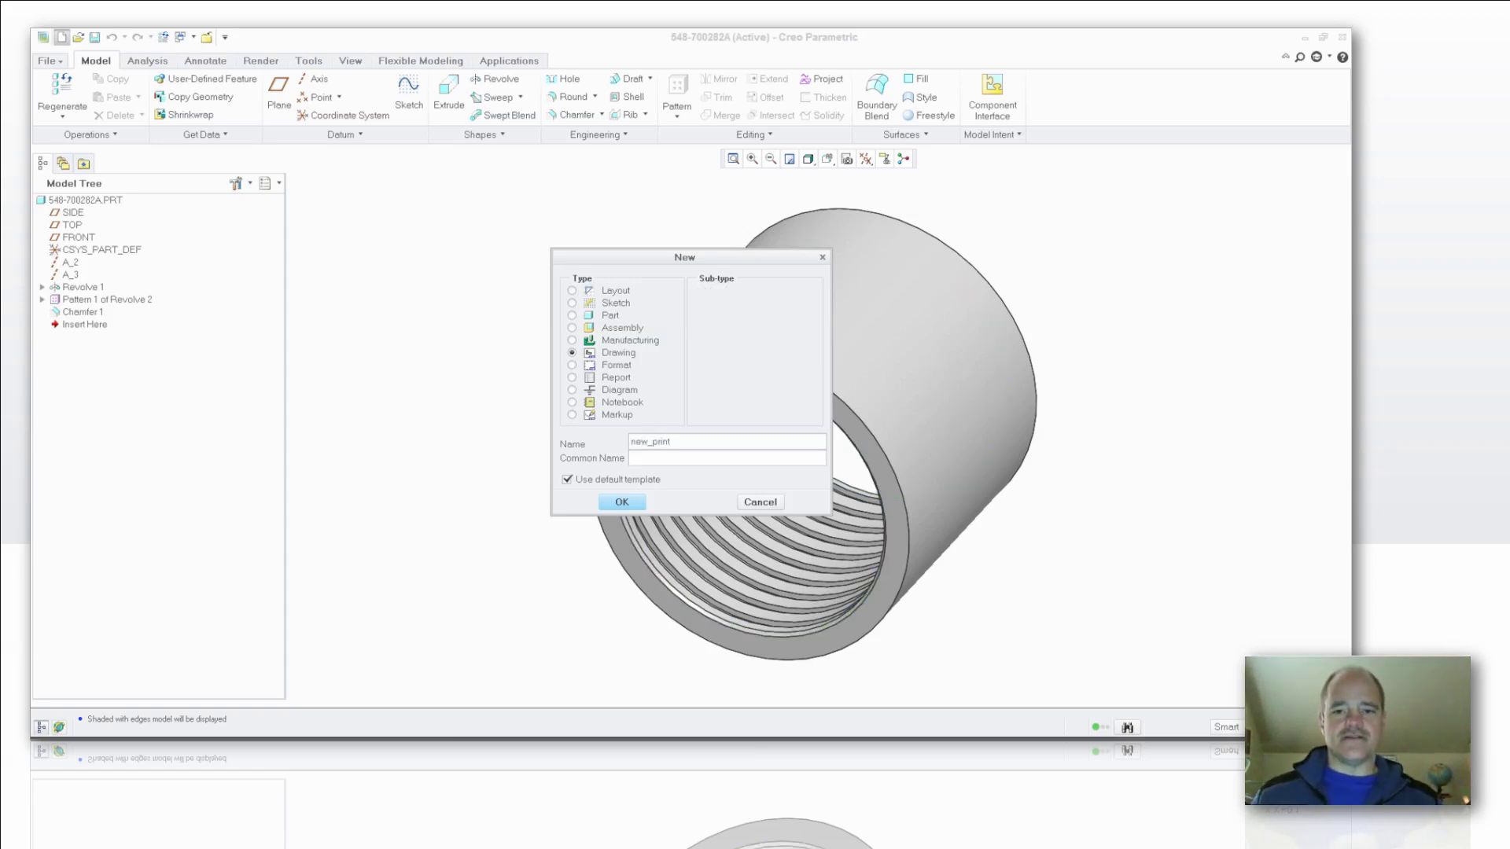
left_click(566, 479)
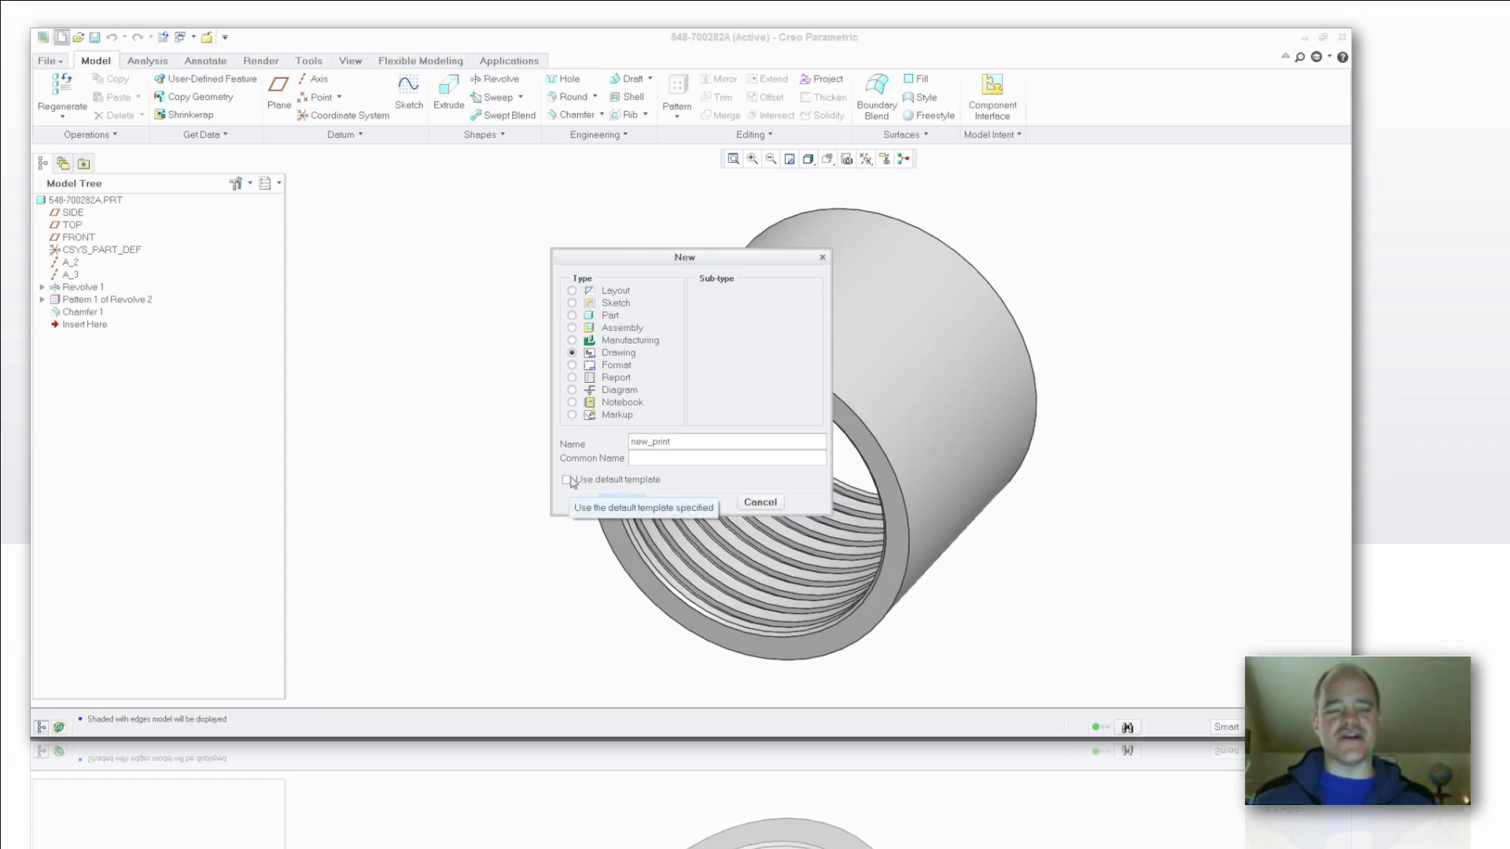
left_click(618, 502)
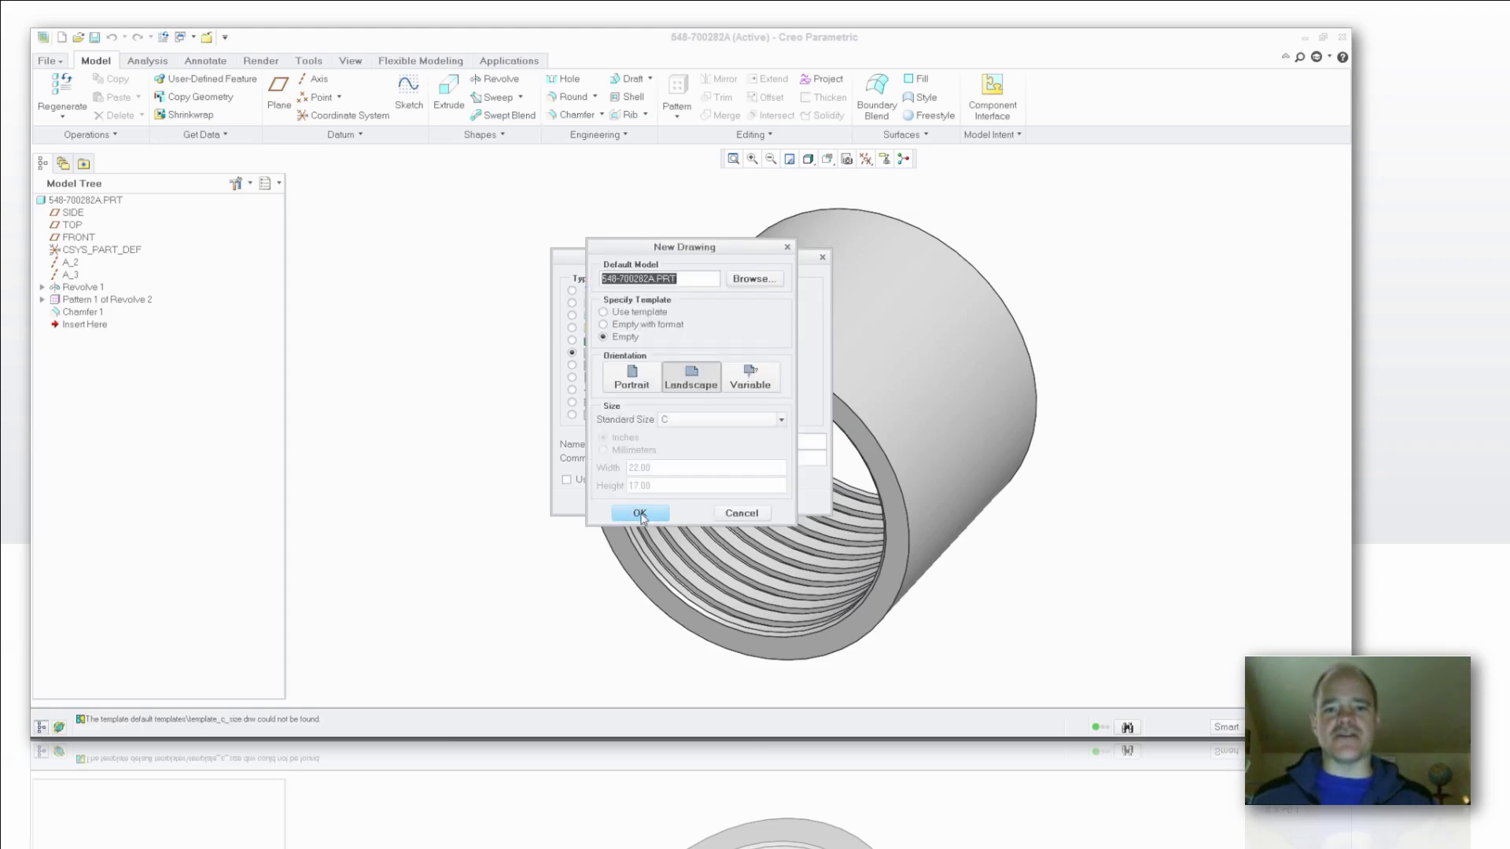
Base the drawing on the c_template.drw template so its views are placed automatically
left_click(644, 313)
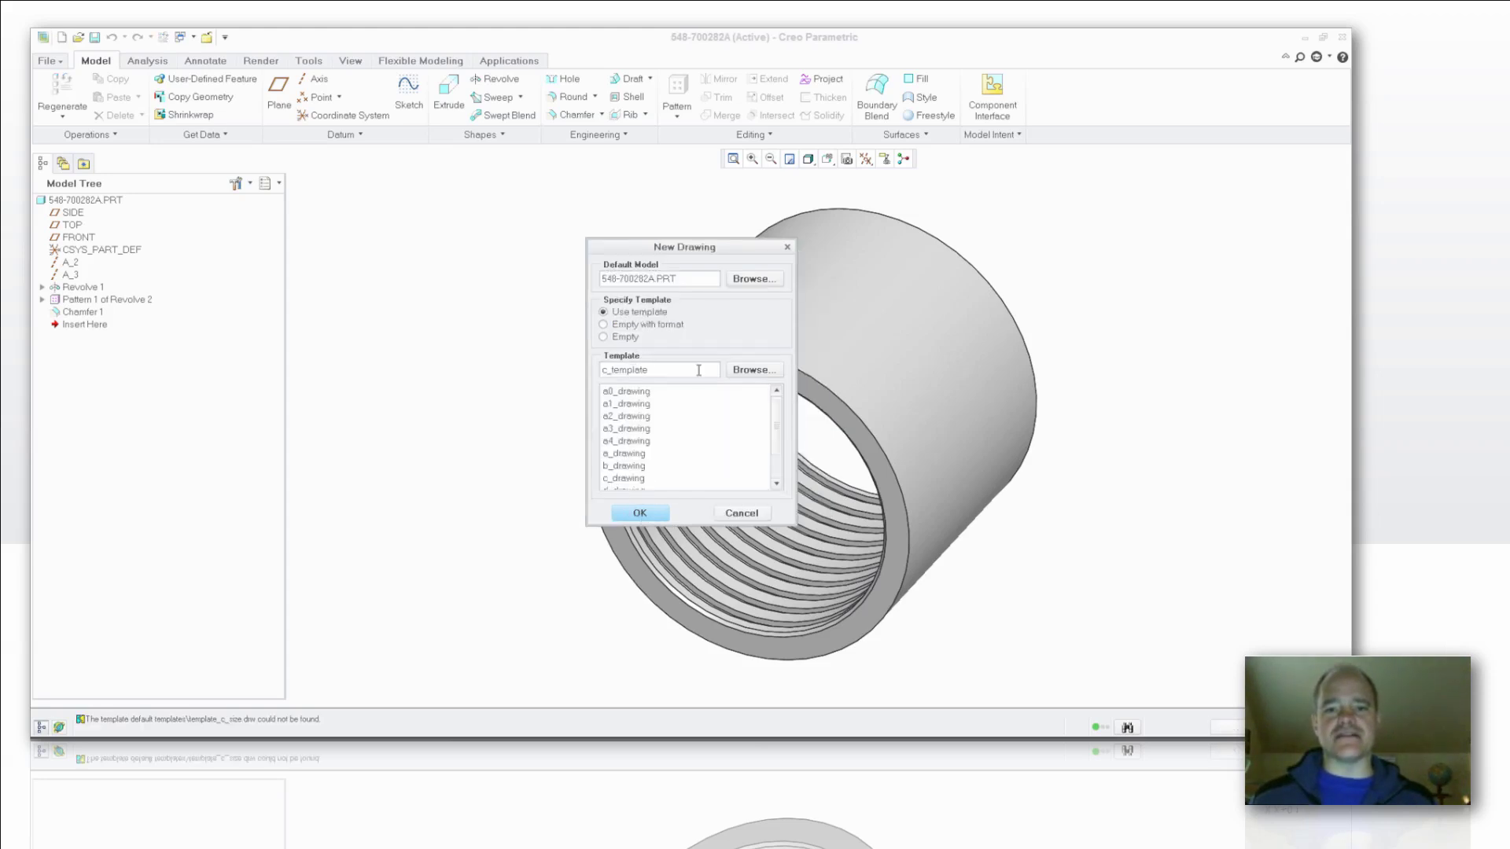
left_click(753, 370)
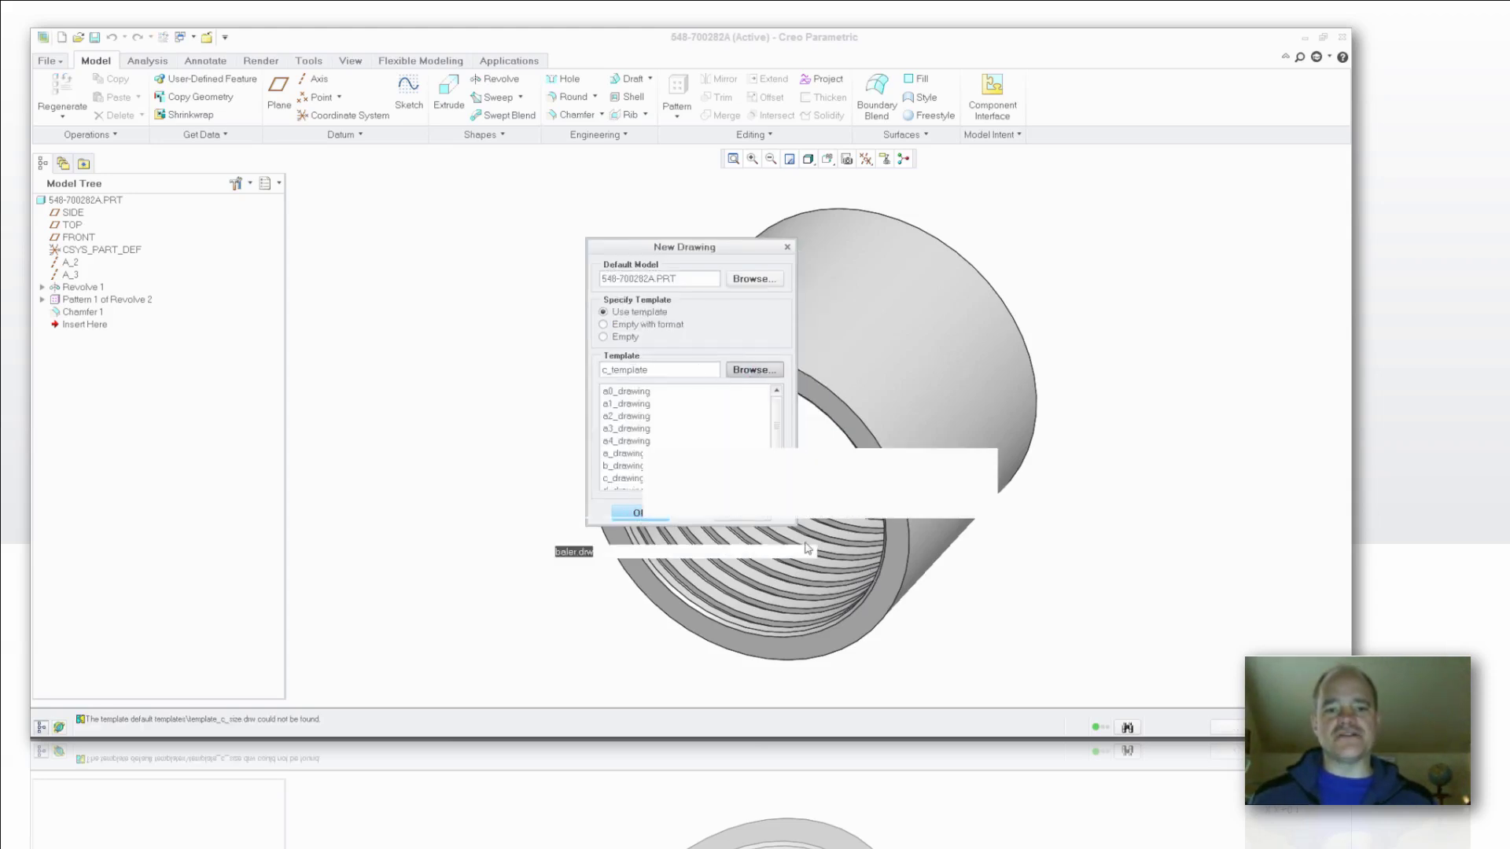
left_click(422, 466)
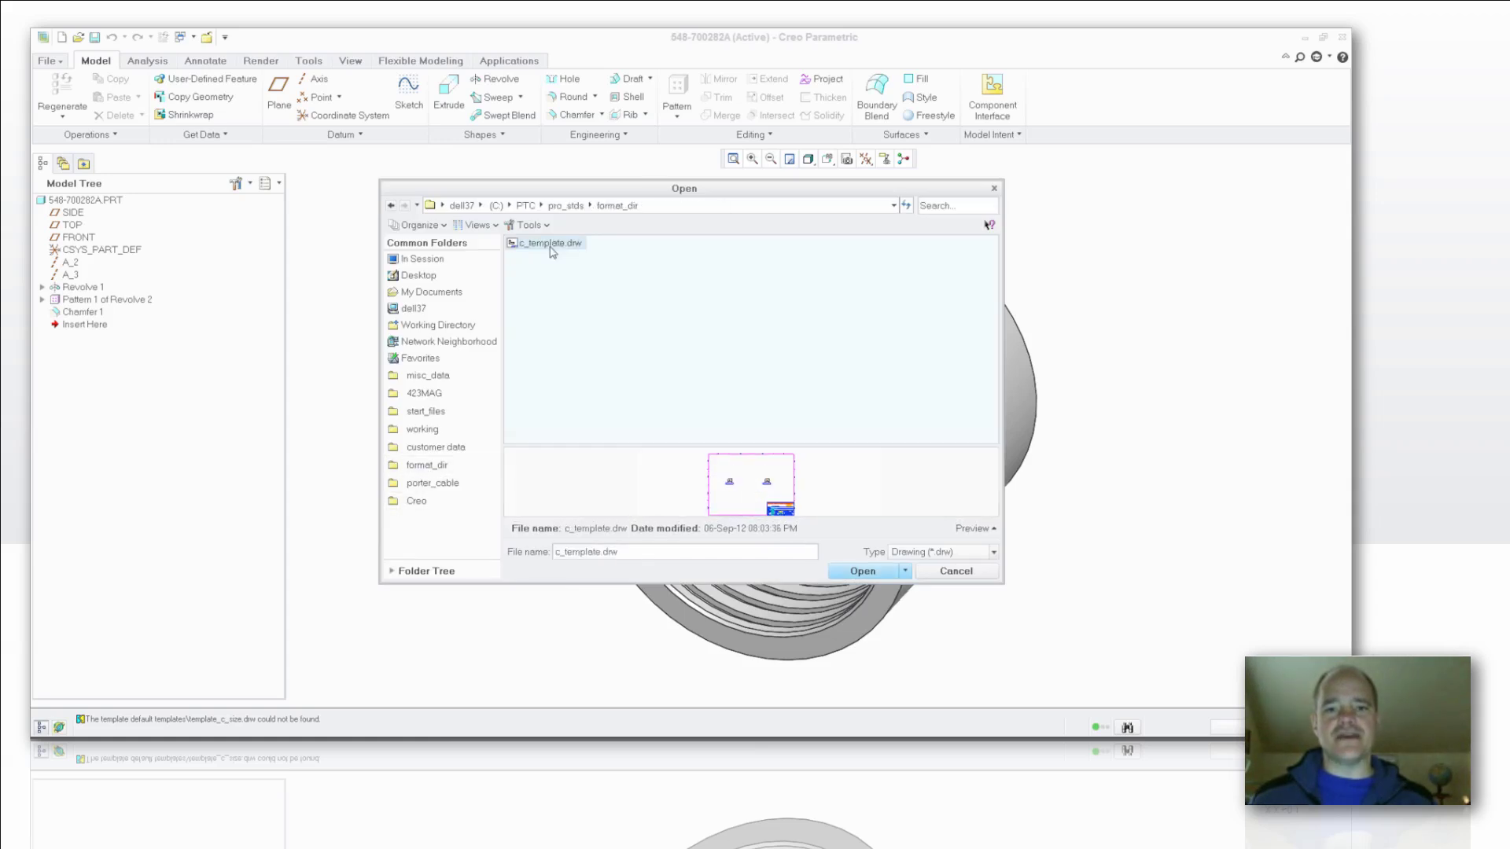
double_click(551, 245)
left_click(641, 513)
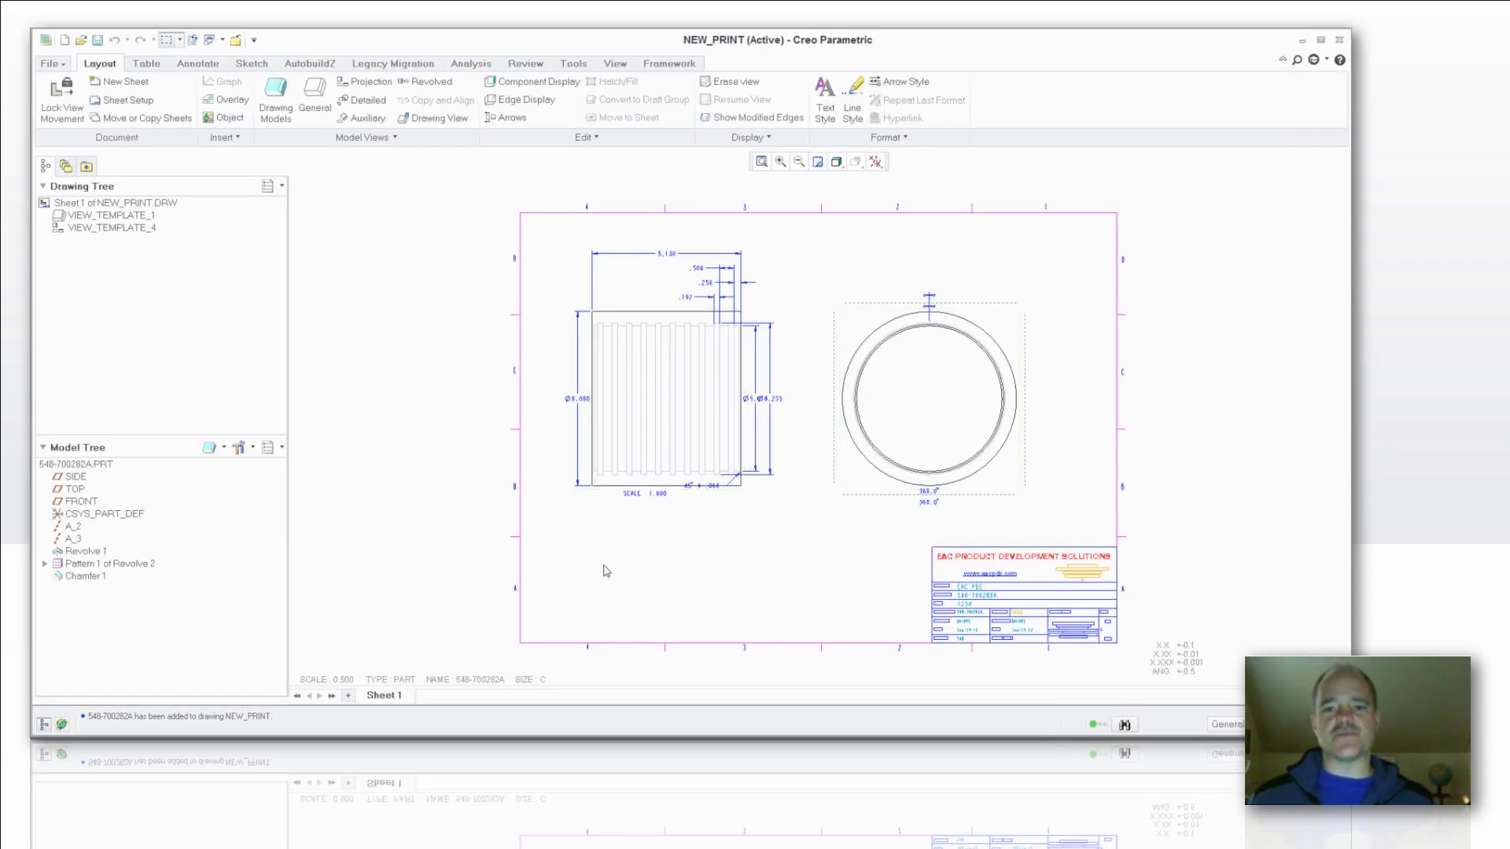
From the part window, start a new drawing called d_template with Use default template unchecked
left_click(234, 39)
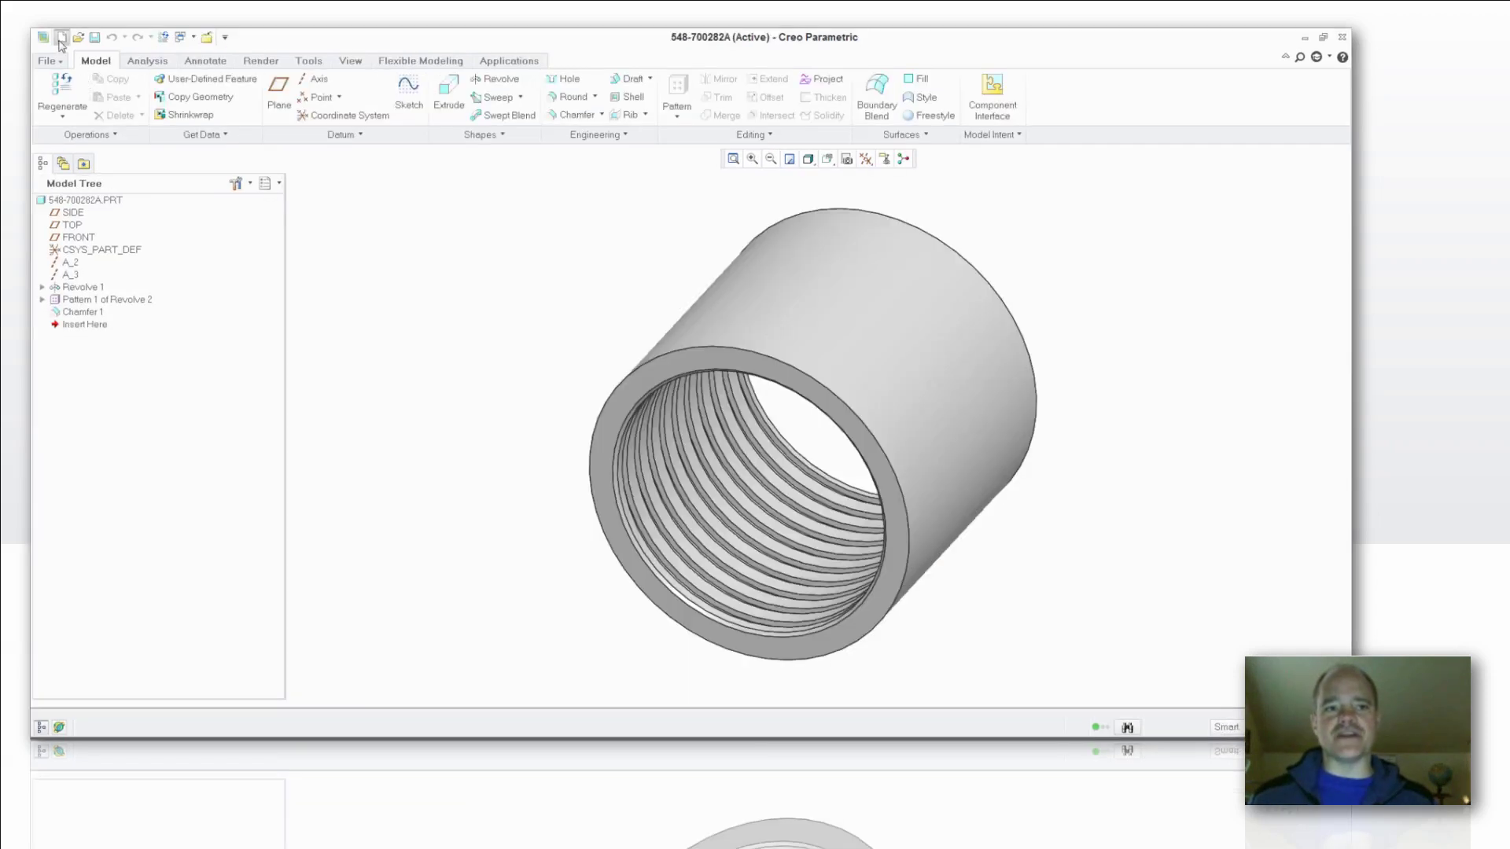
left_click(60, 41)
left_click(619, 353)
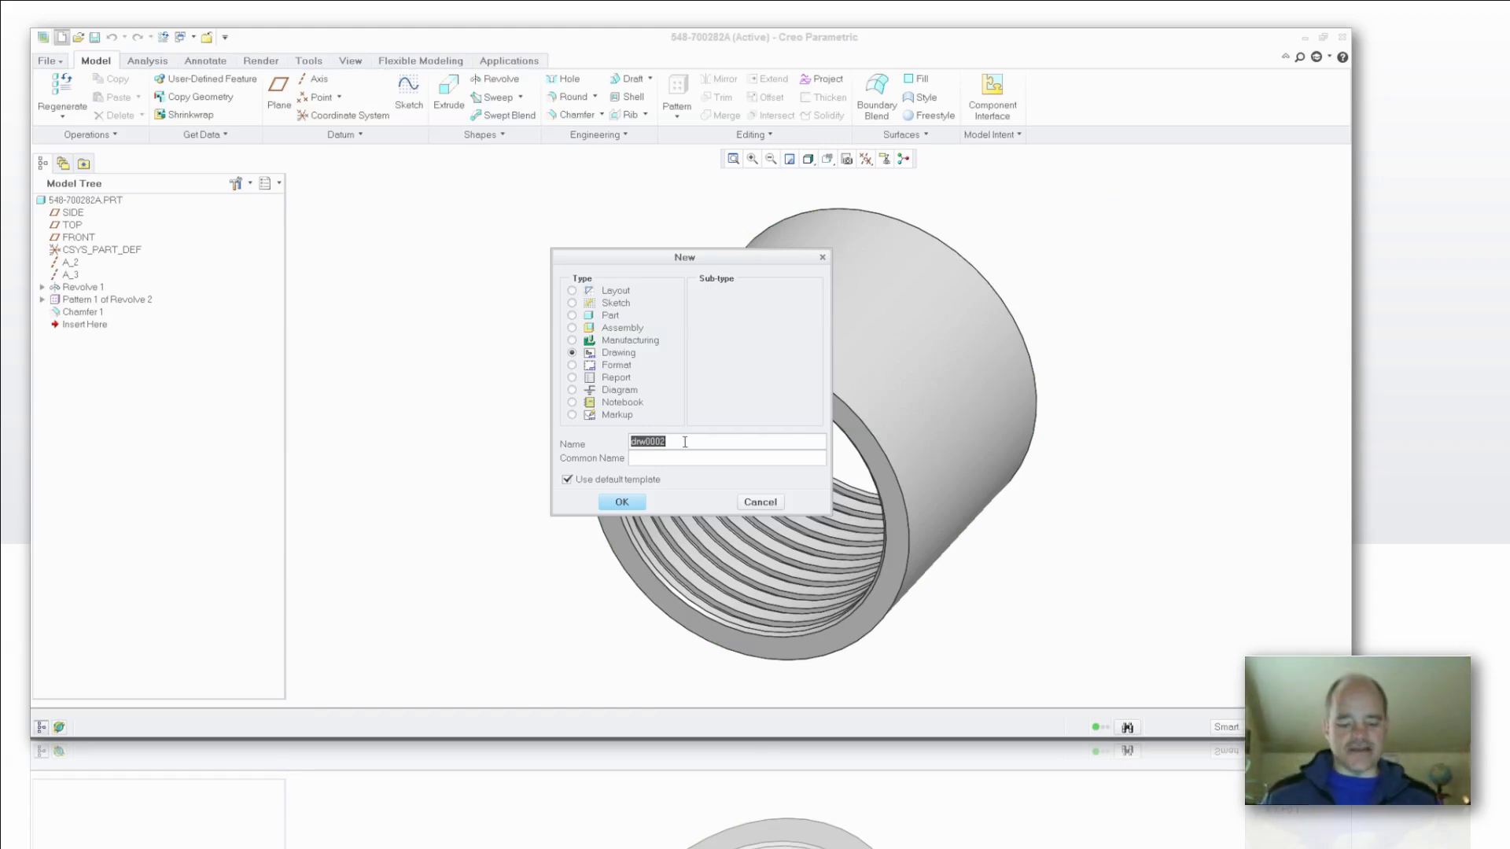
type("d_template")
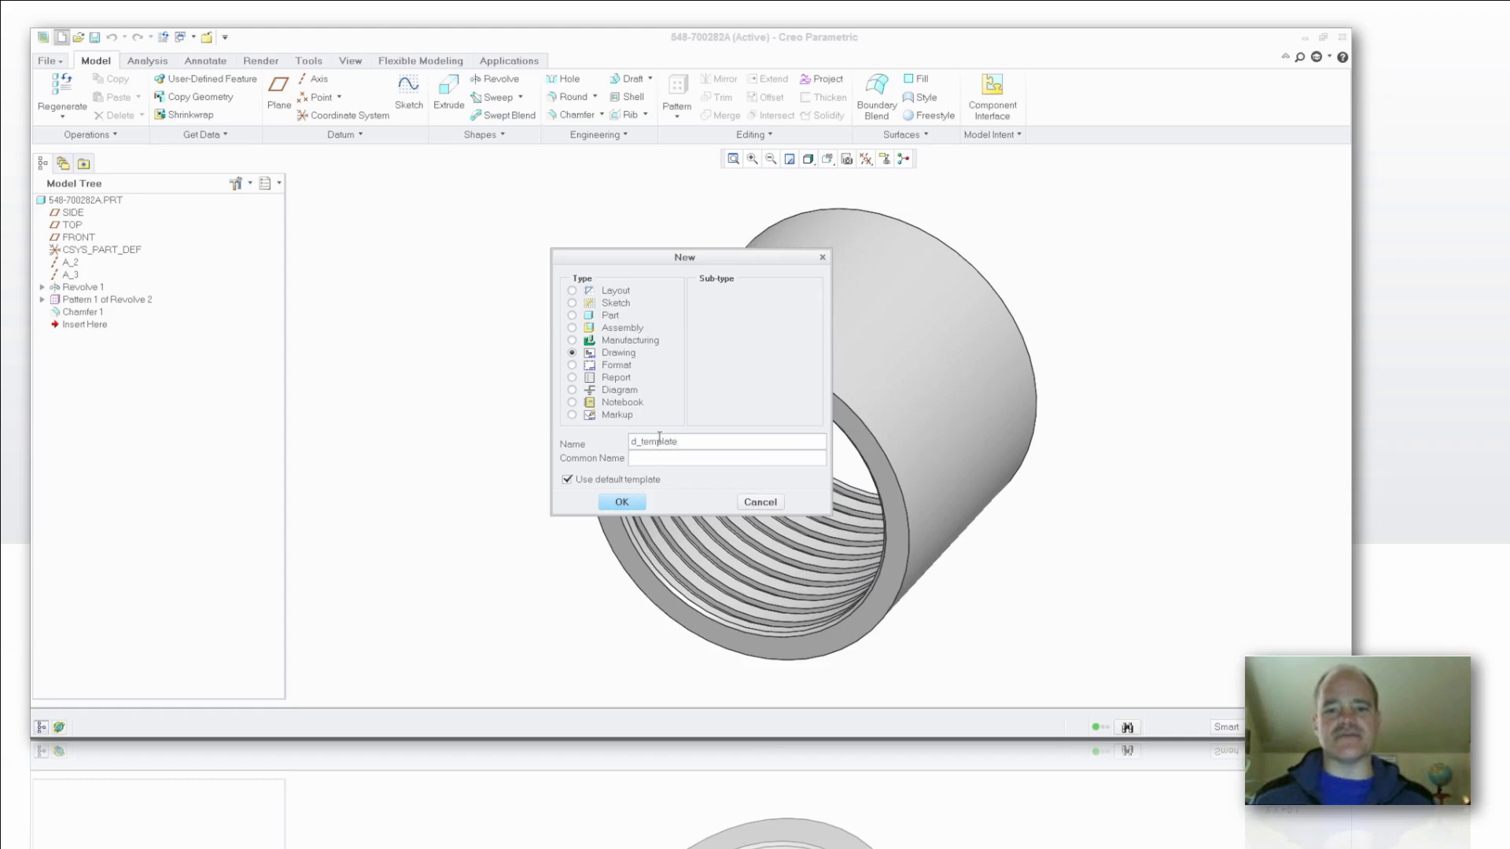
left_click(566, 481)
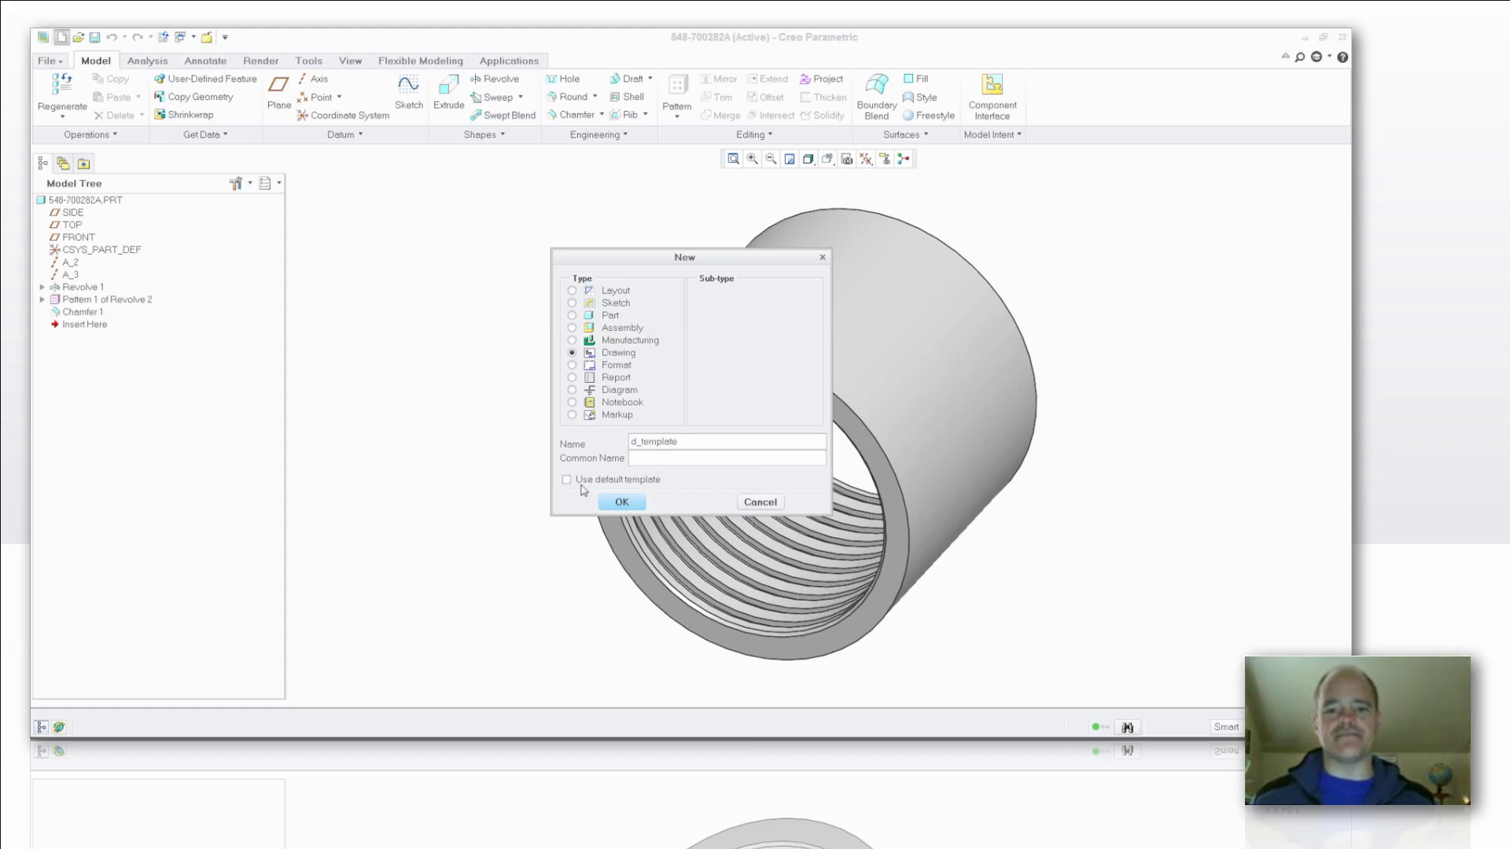
left_click(621, 504)
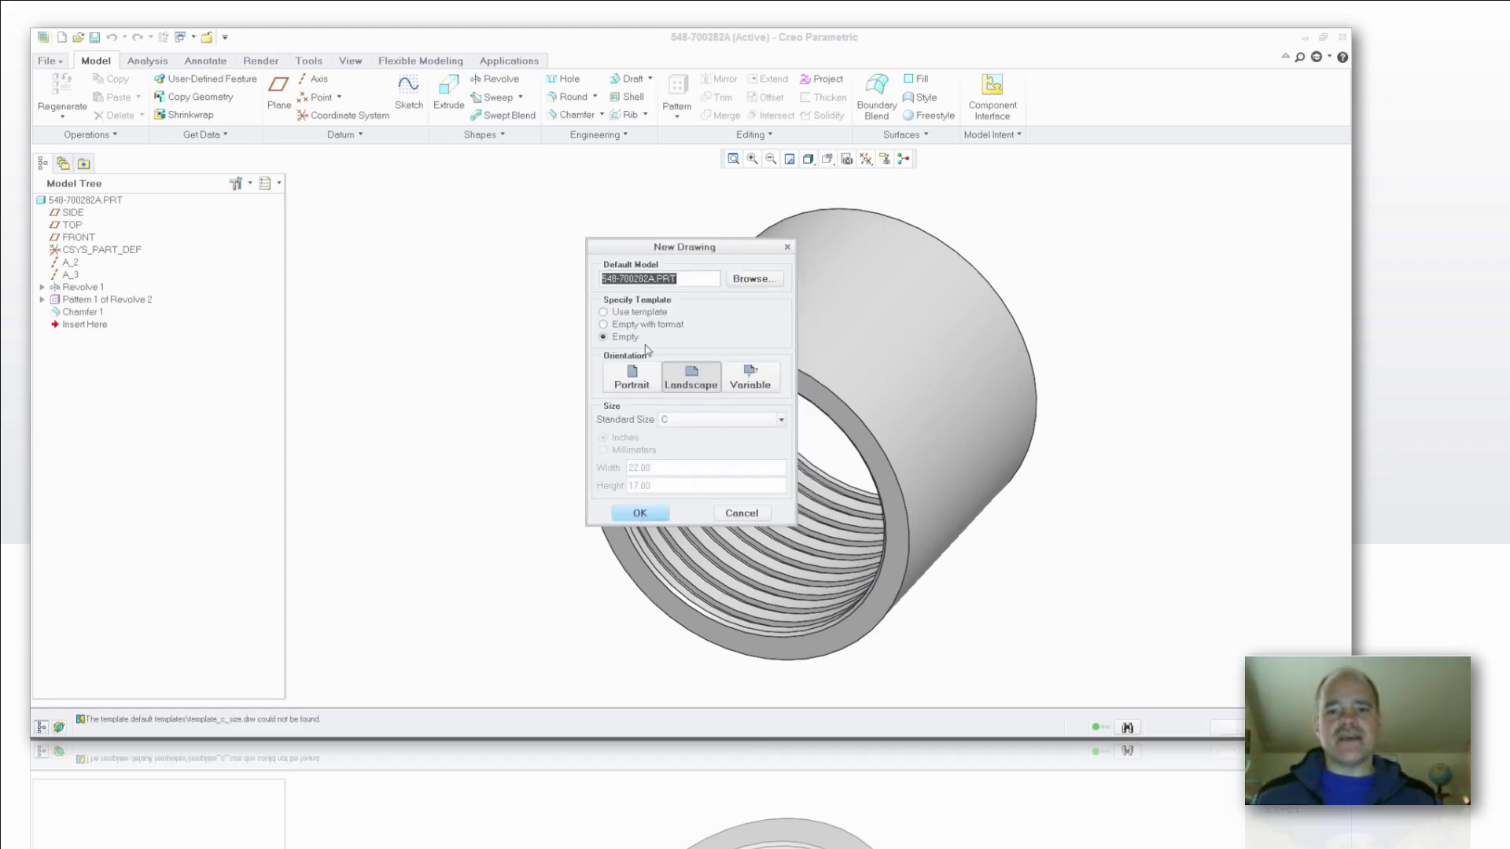
Choose Empty with format, clear default model 548-700282A.PRT, and use the d_format.frm format
left_click(604, 325)
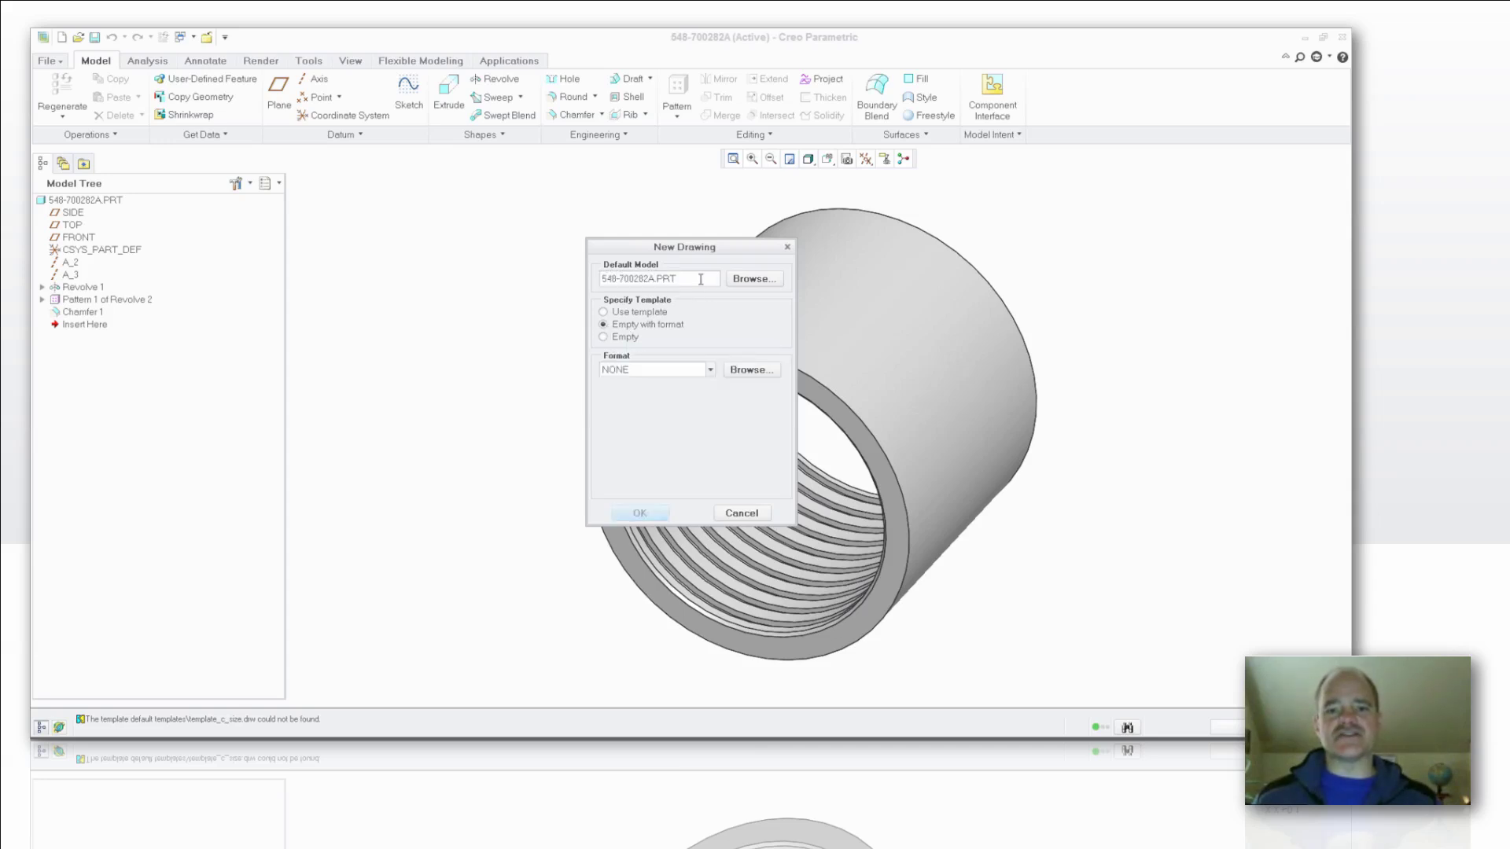
left_click_drag(708, 281, 563, 279)
key("BackSpace")
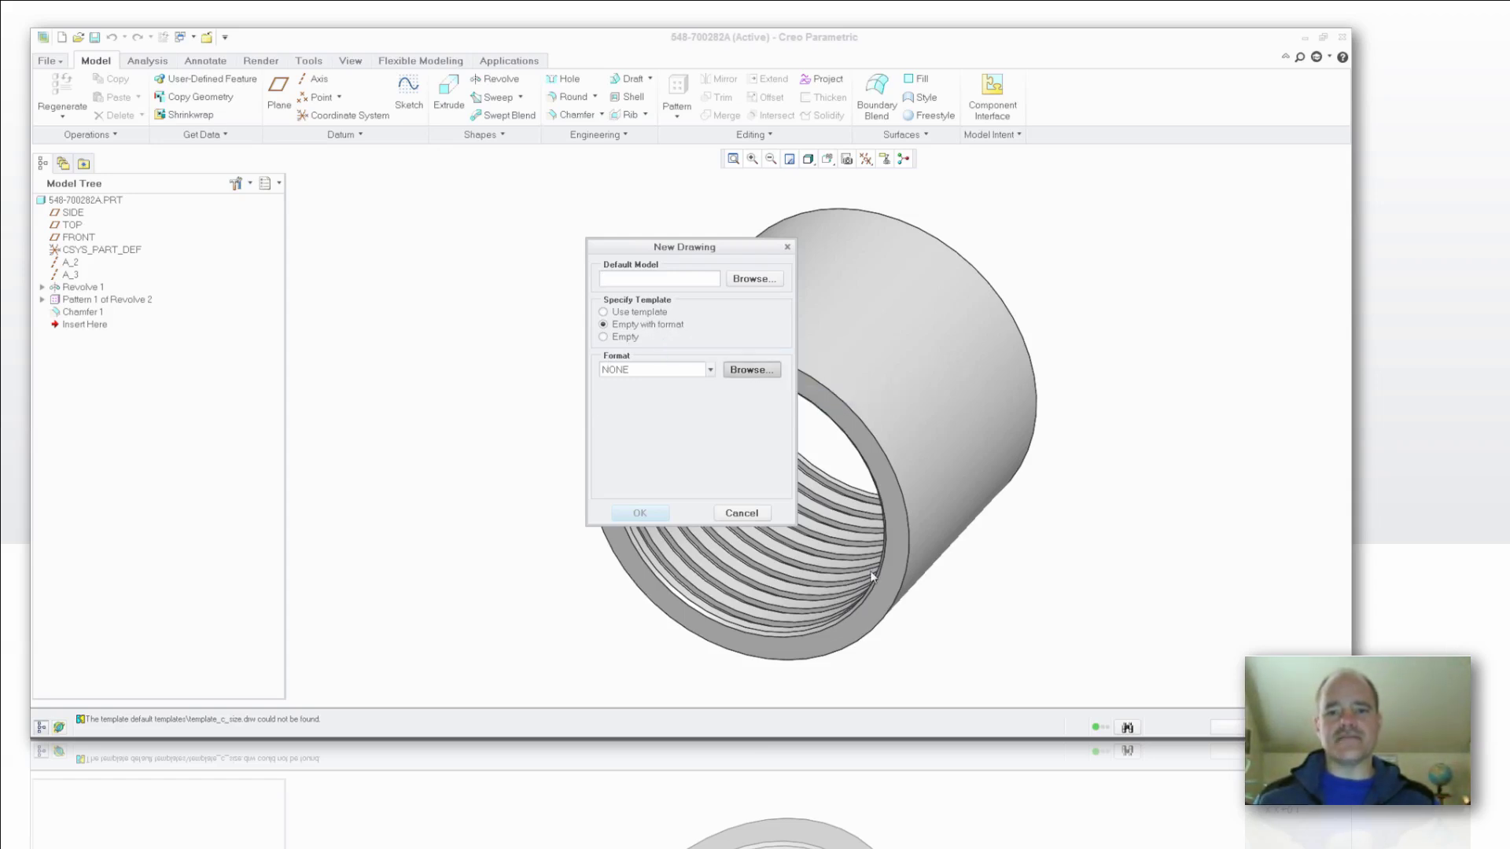
left_click(519, 257)
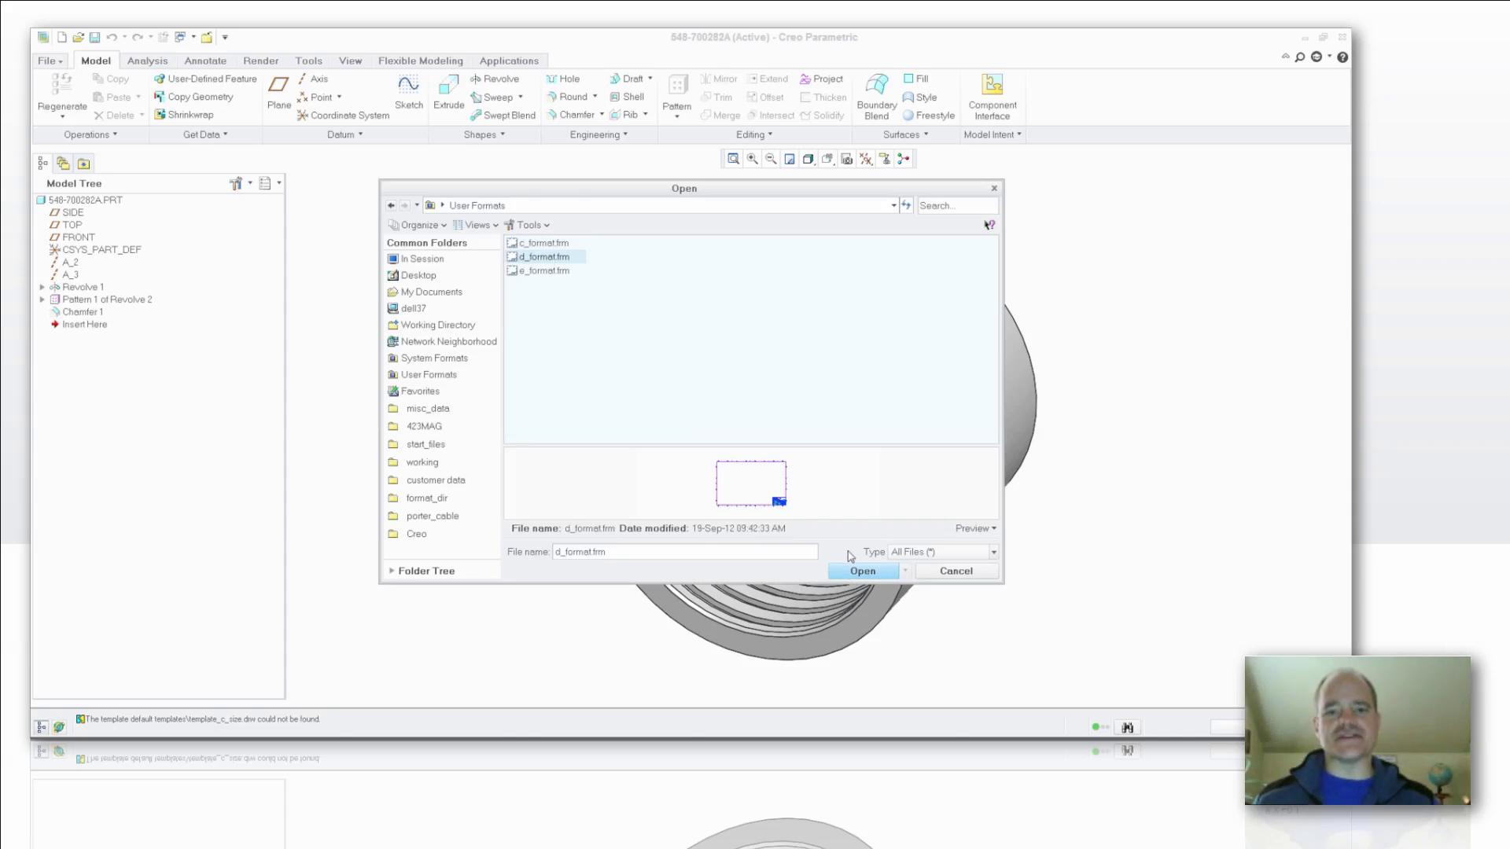
left_click(860, 572)
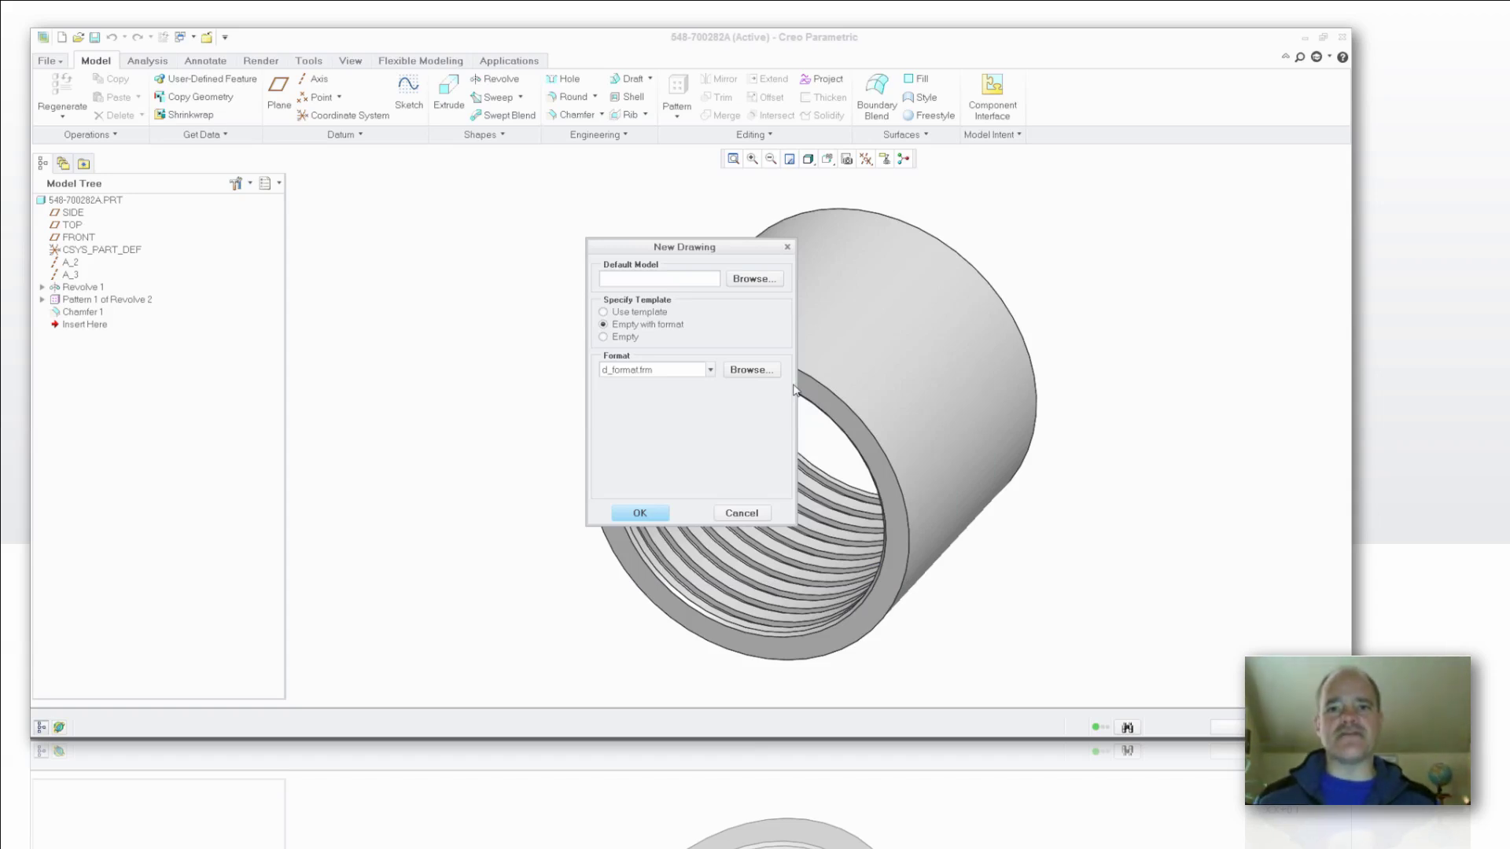
left_click(640, 513)
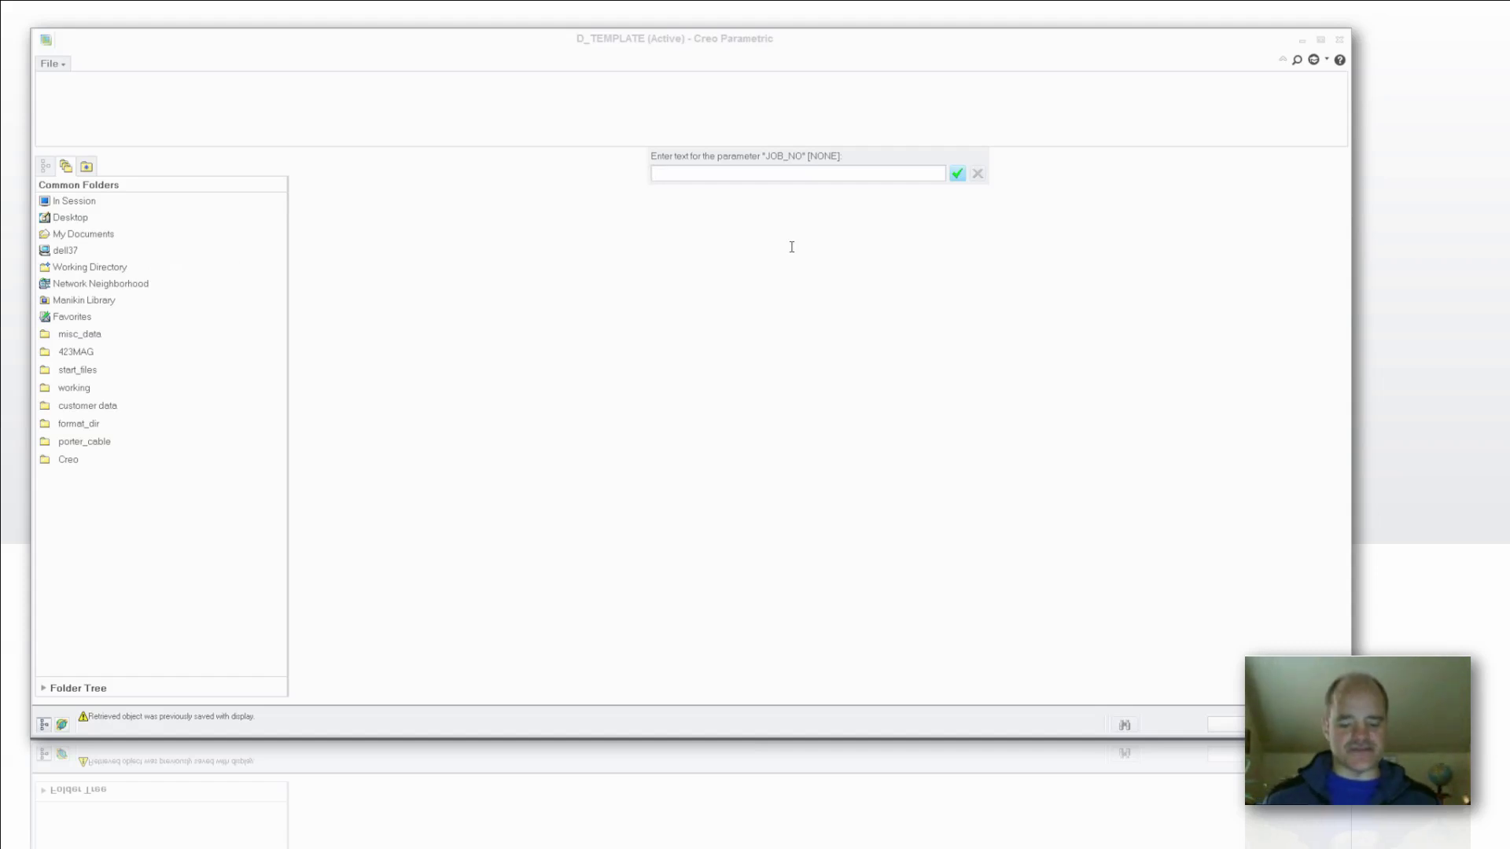
Enter &job_no, &checked_by and &drawn_by for the JOB_NO, CHECKED_BY and DRAWN_BY parameters
type("&job_no")
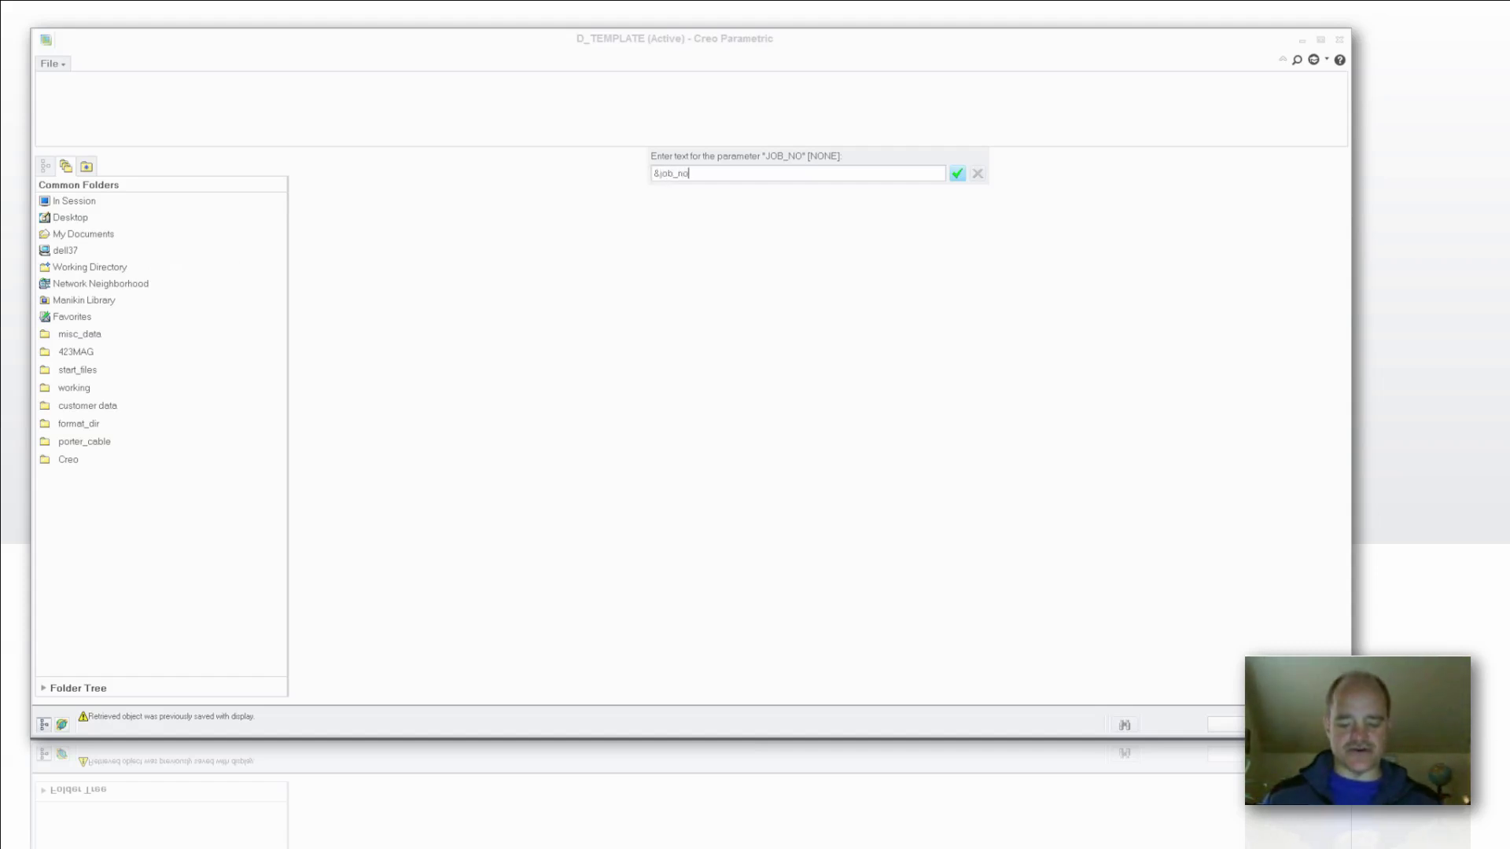
left_click(957, 174)
type("&")
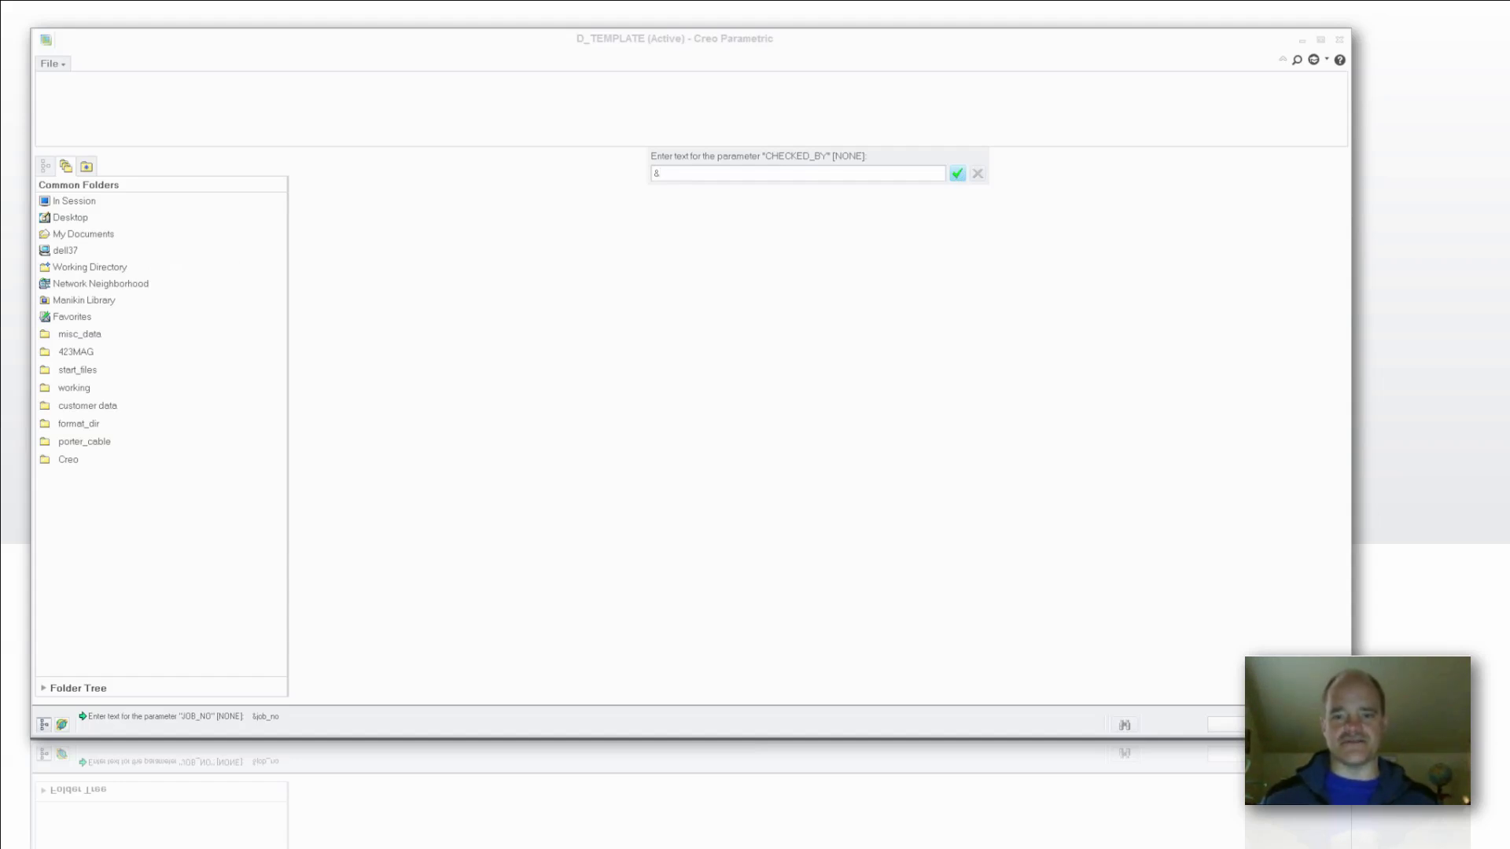
type("check")
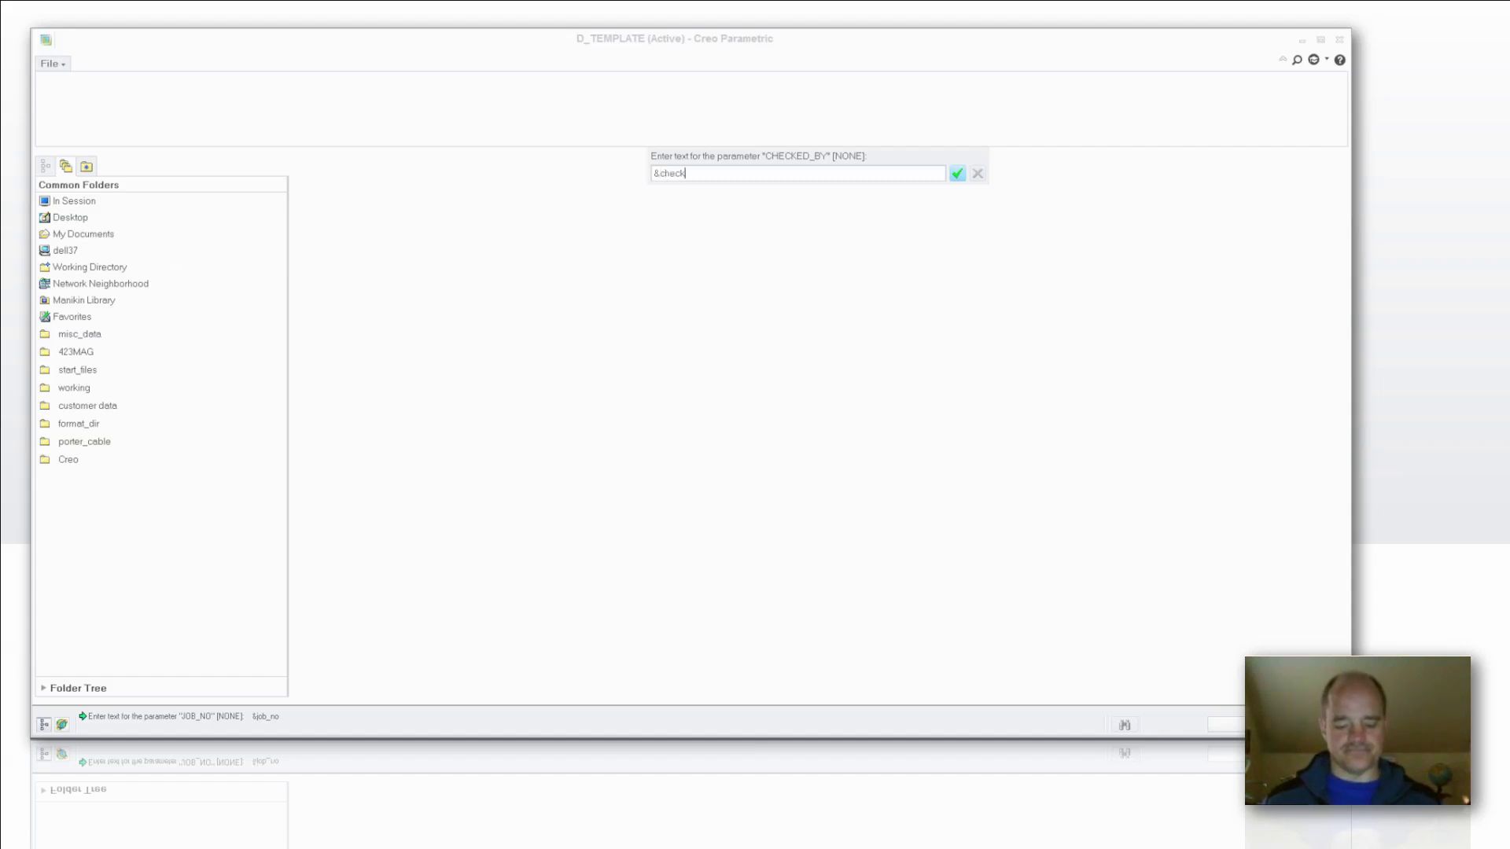
type("ed_by")
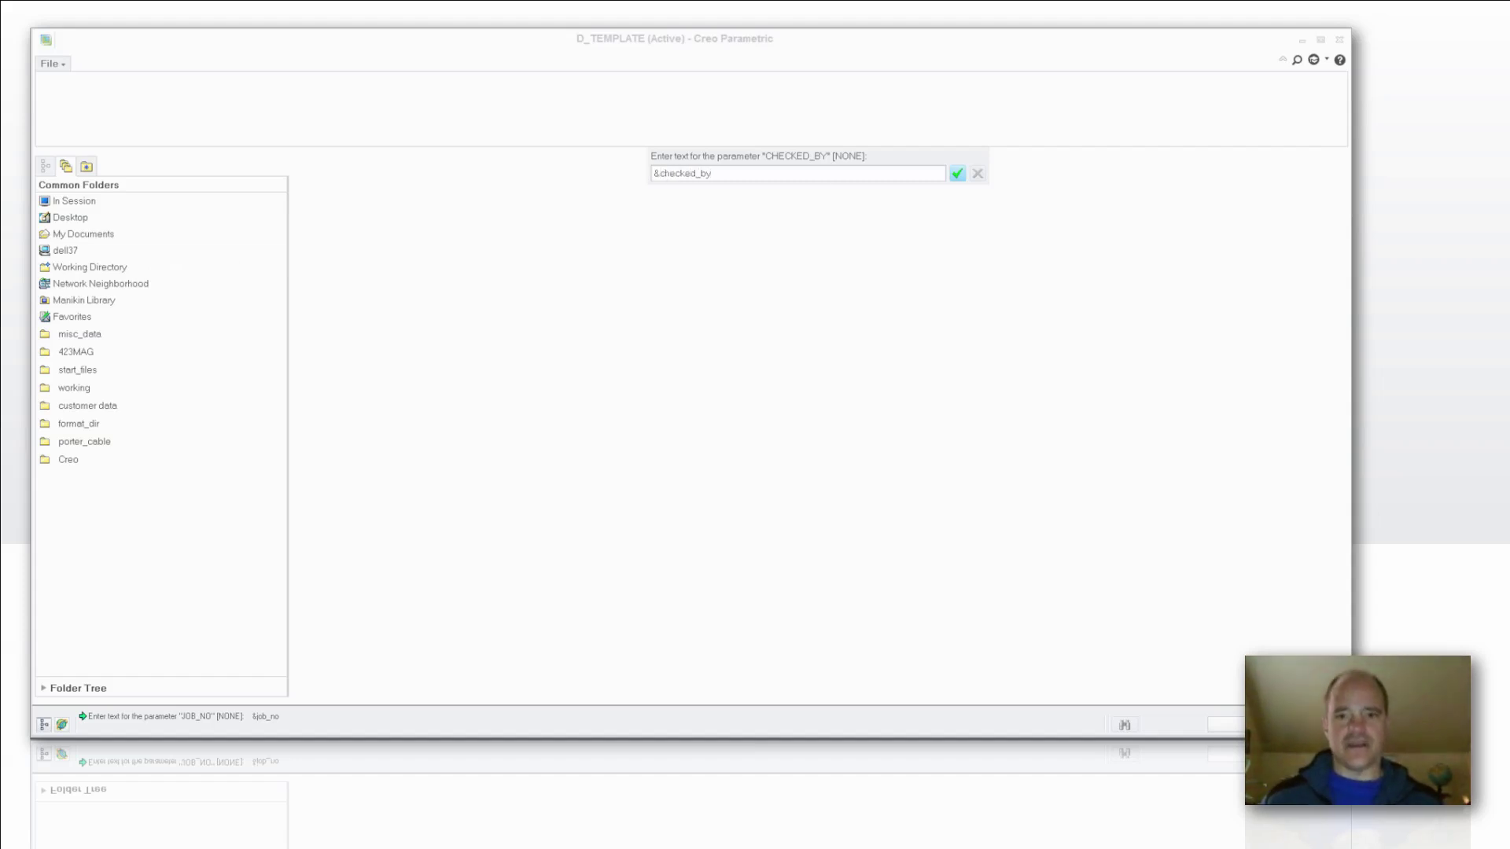
left_click(957, 174)
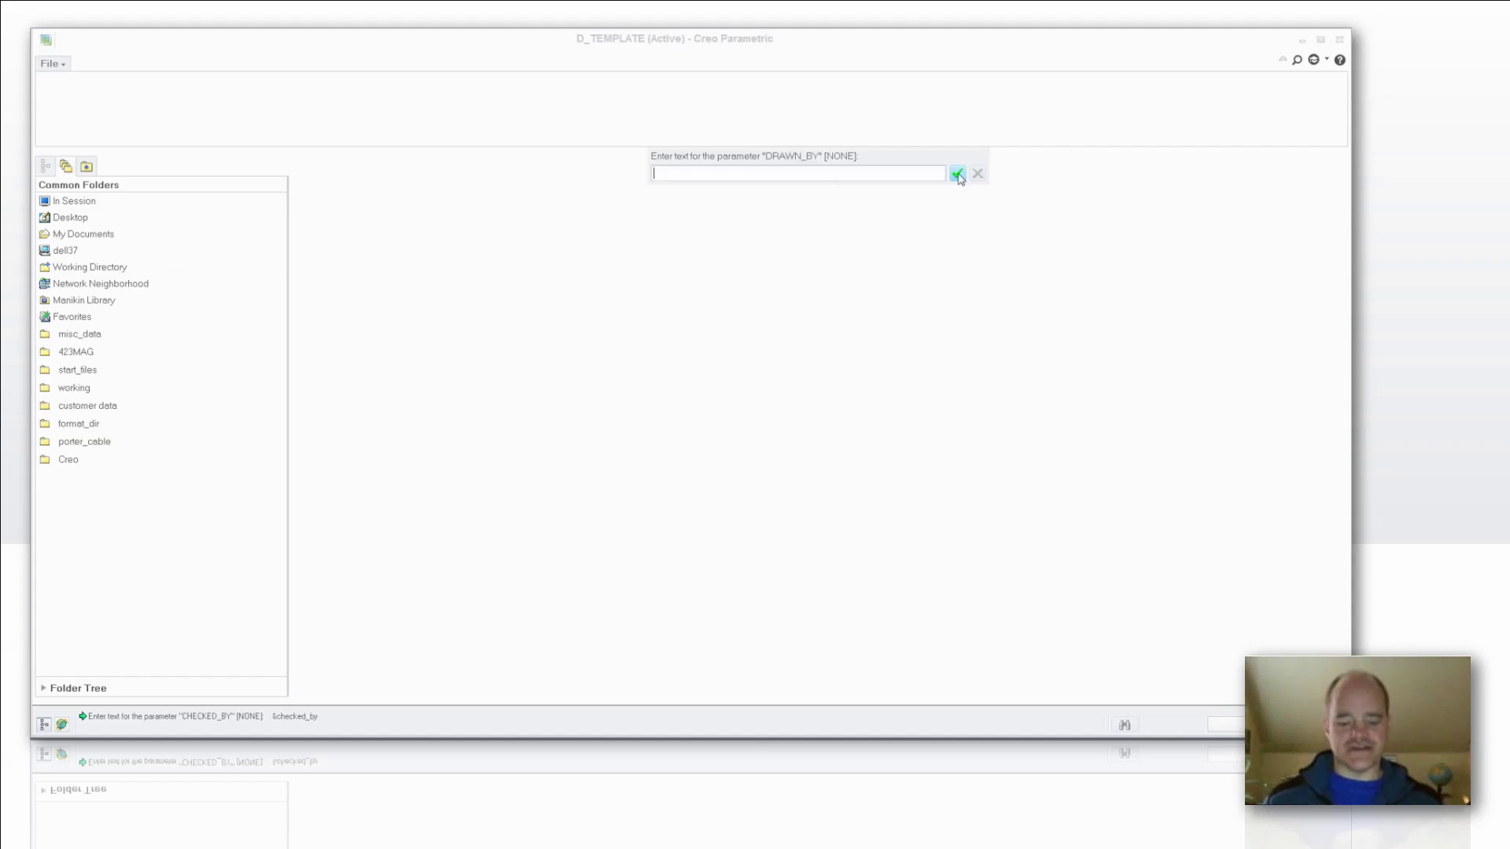
type("&drawn_by")
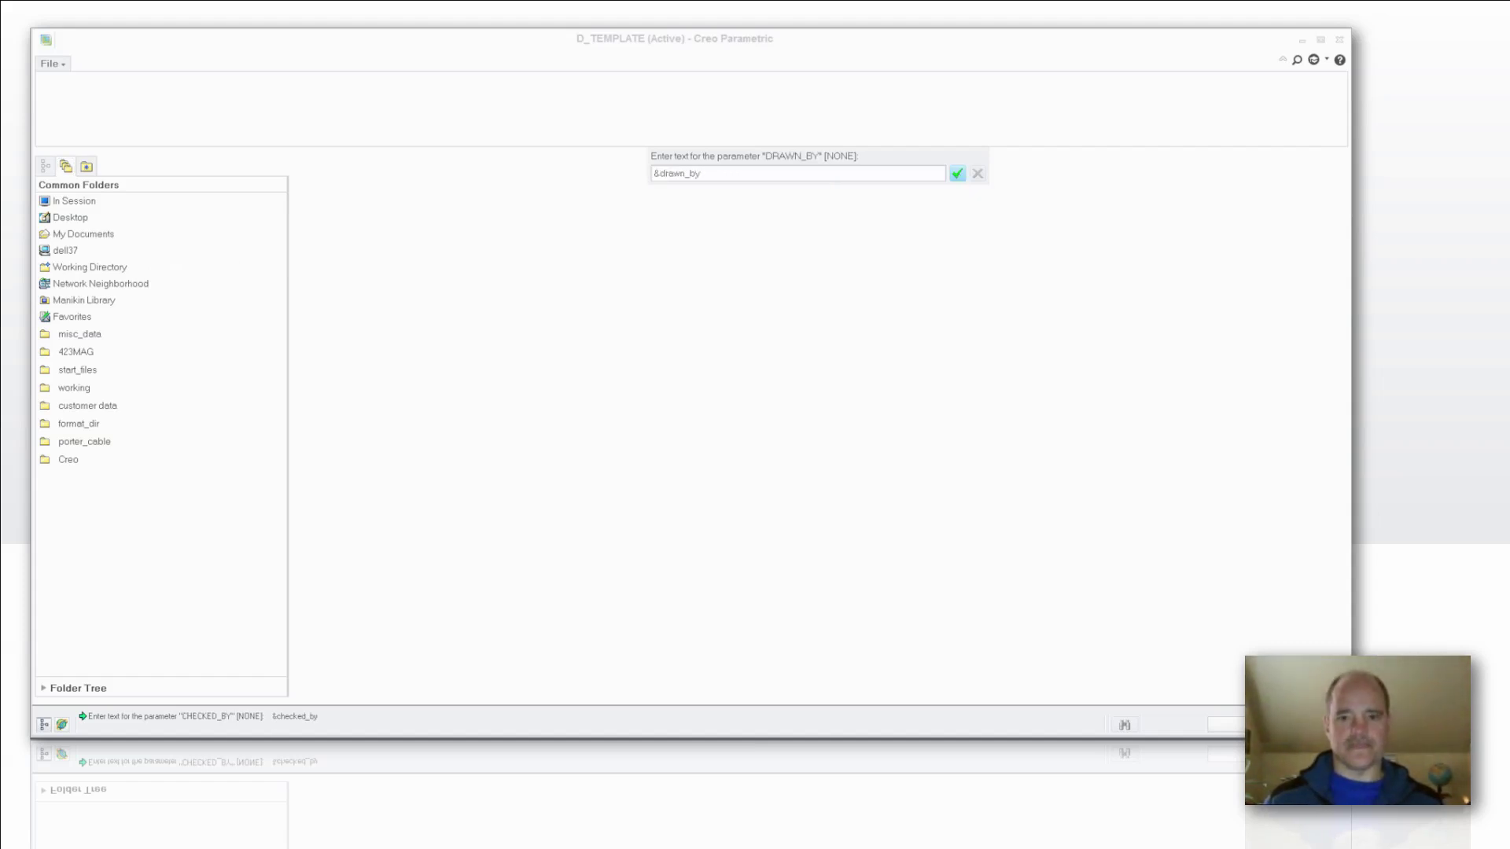
key("Return")
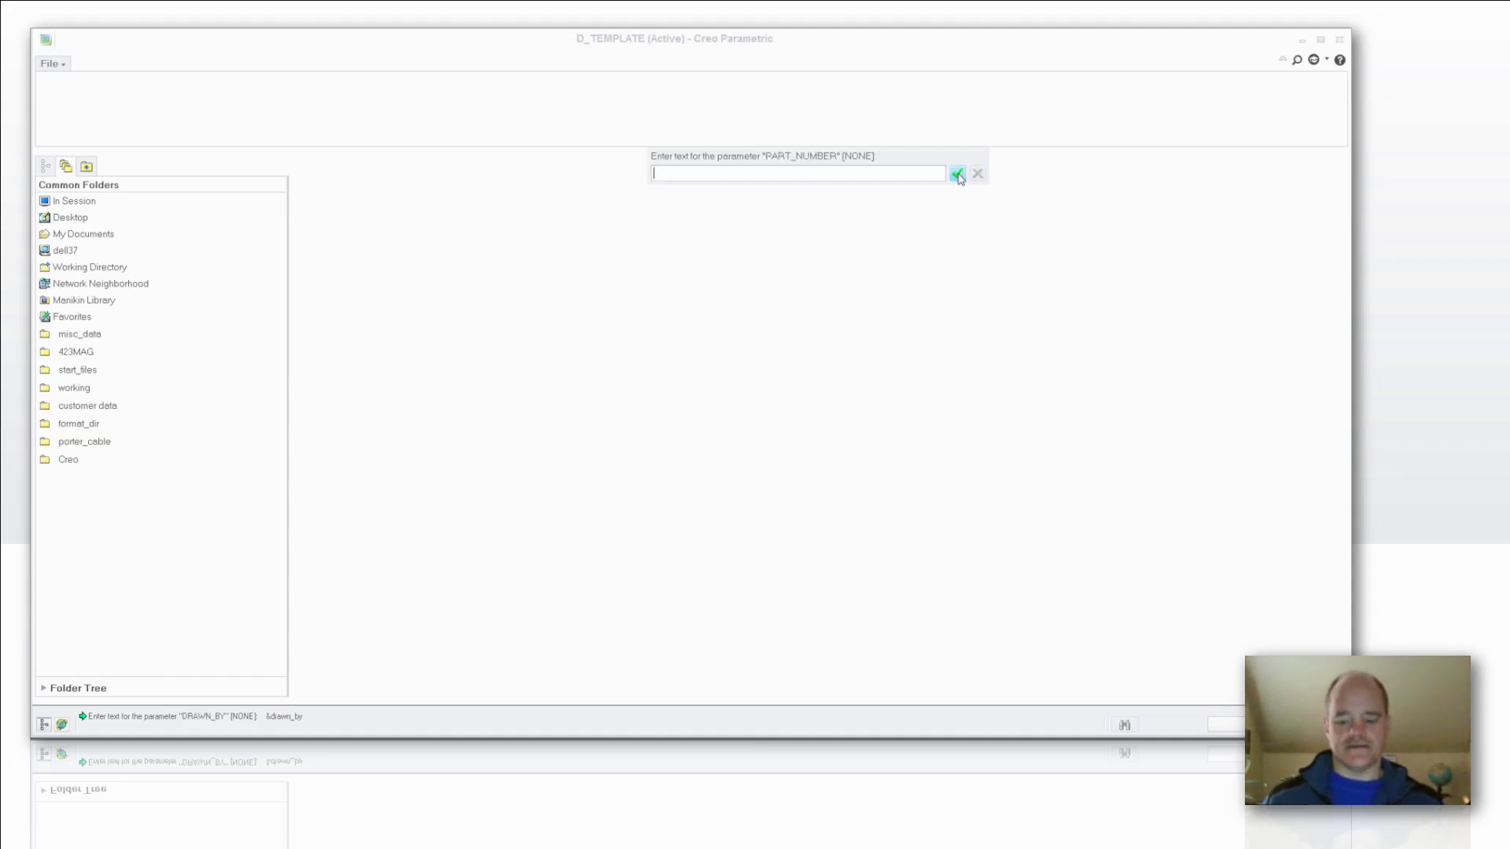
Enter &part_number, &tool, &part_name and &customer for the remaining title-block parameters
type("&part_number")
left_click(958, 175)
type("&tool")
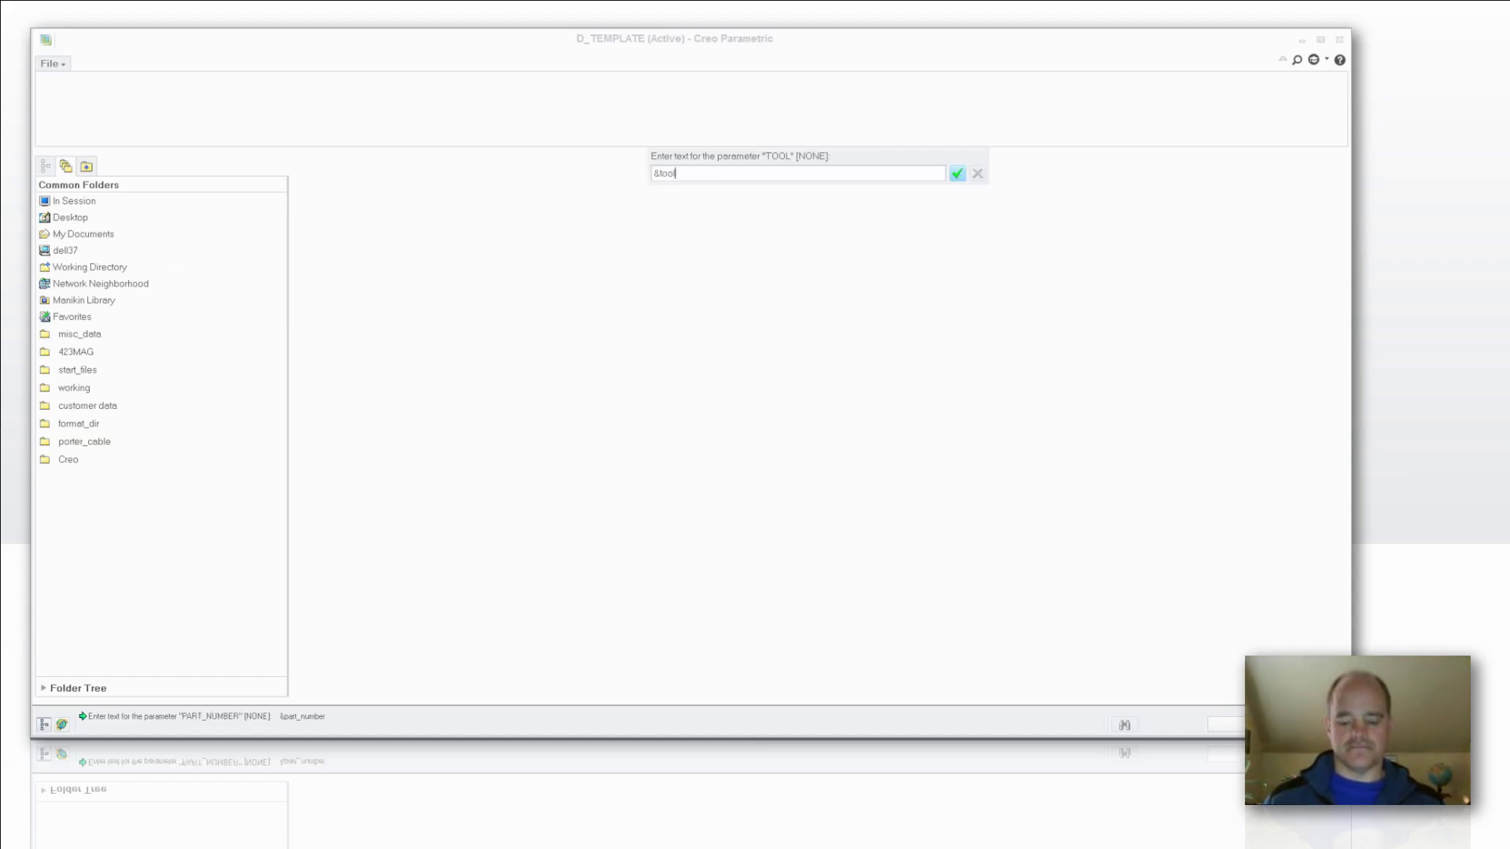
left_click(958, 176)
type("&par")
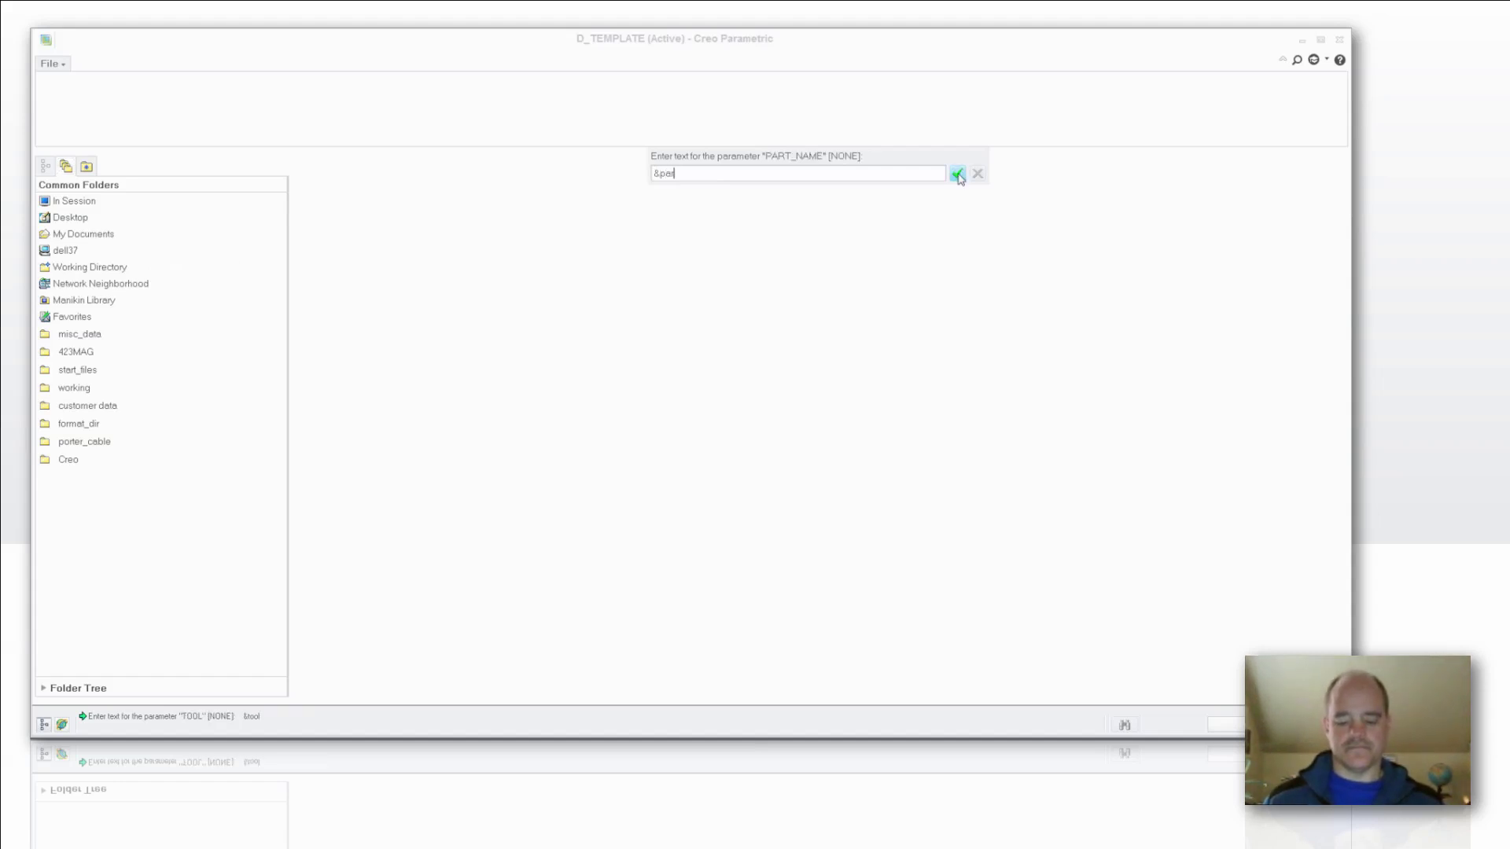
type("t_name")
key("Return")
type("&cu")
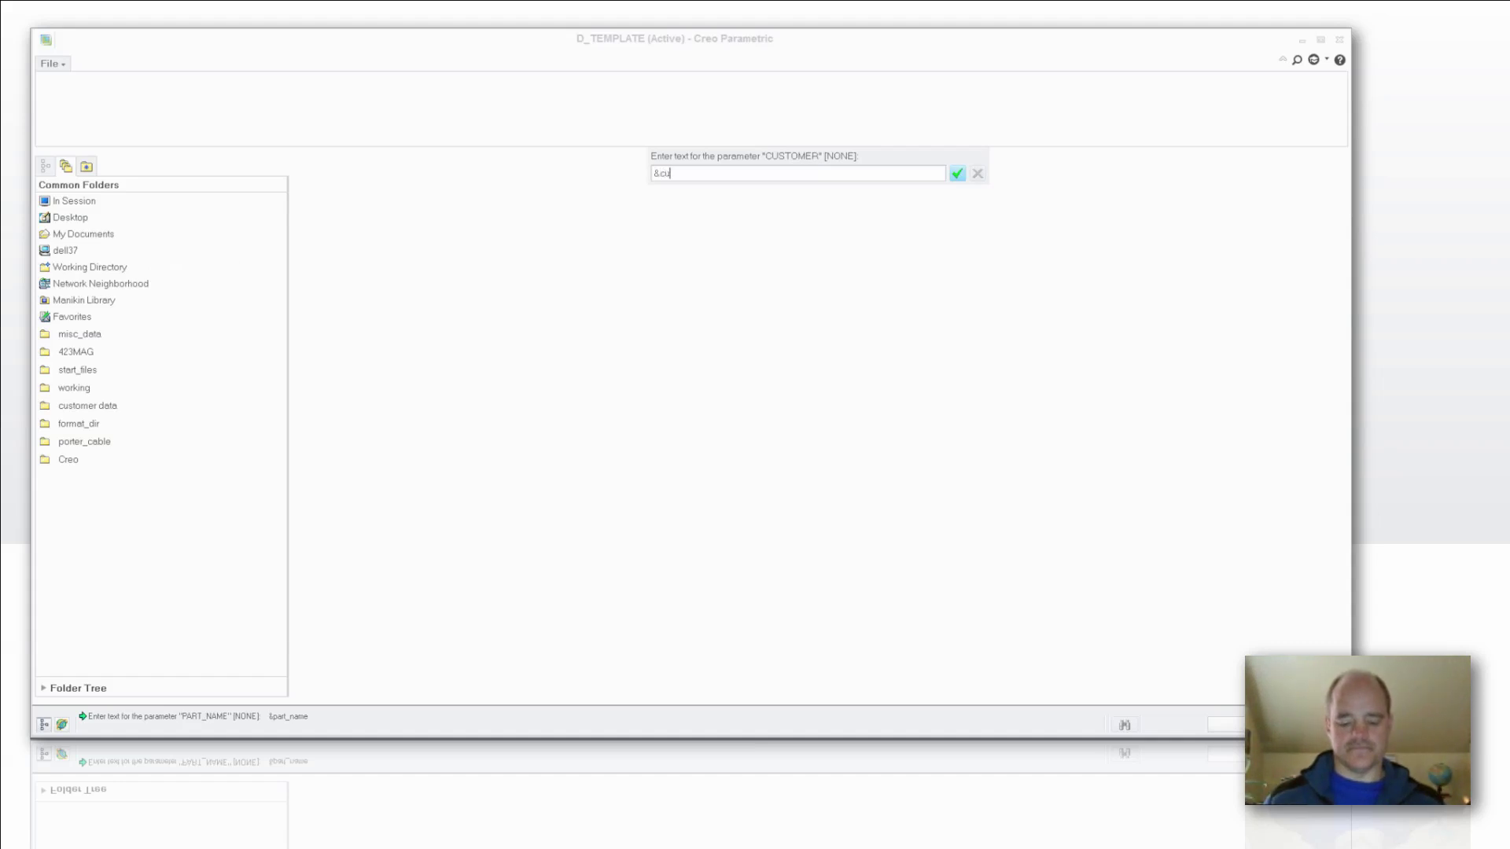
type("stomer")
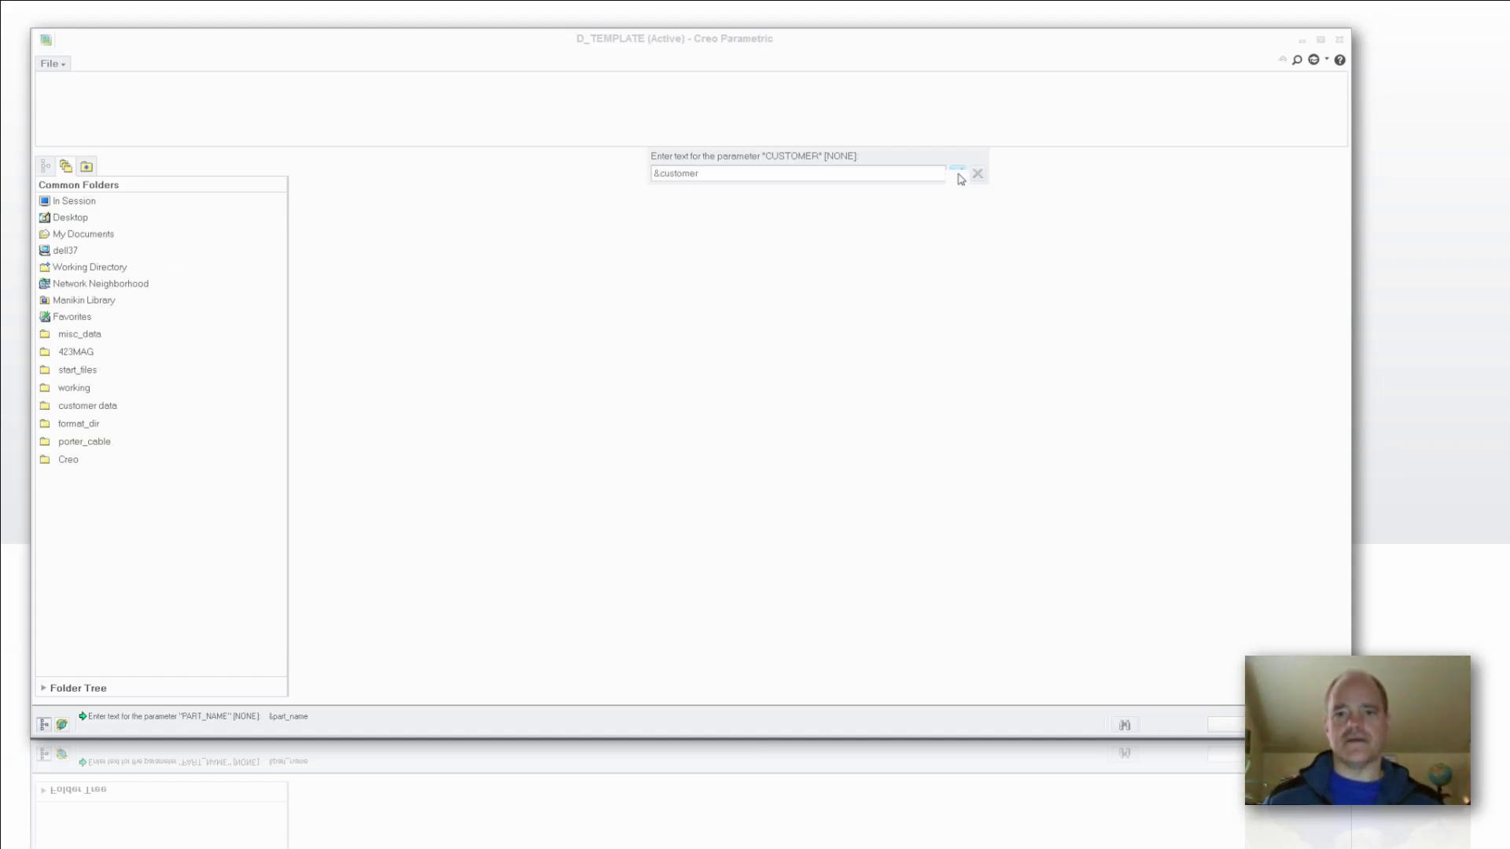
left_click(957, 174)
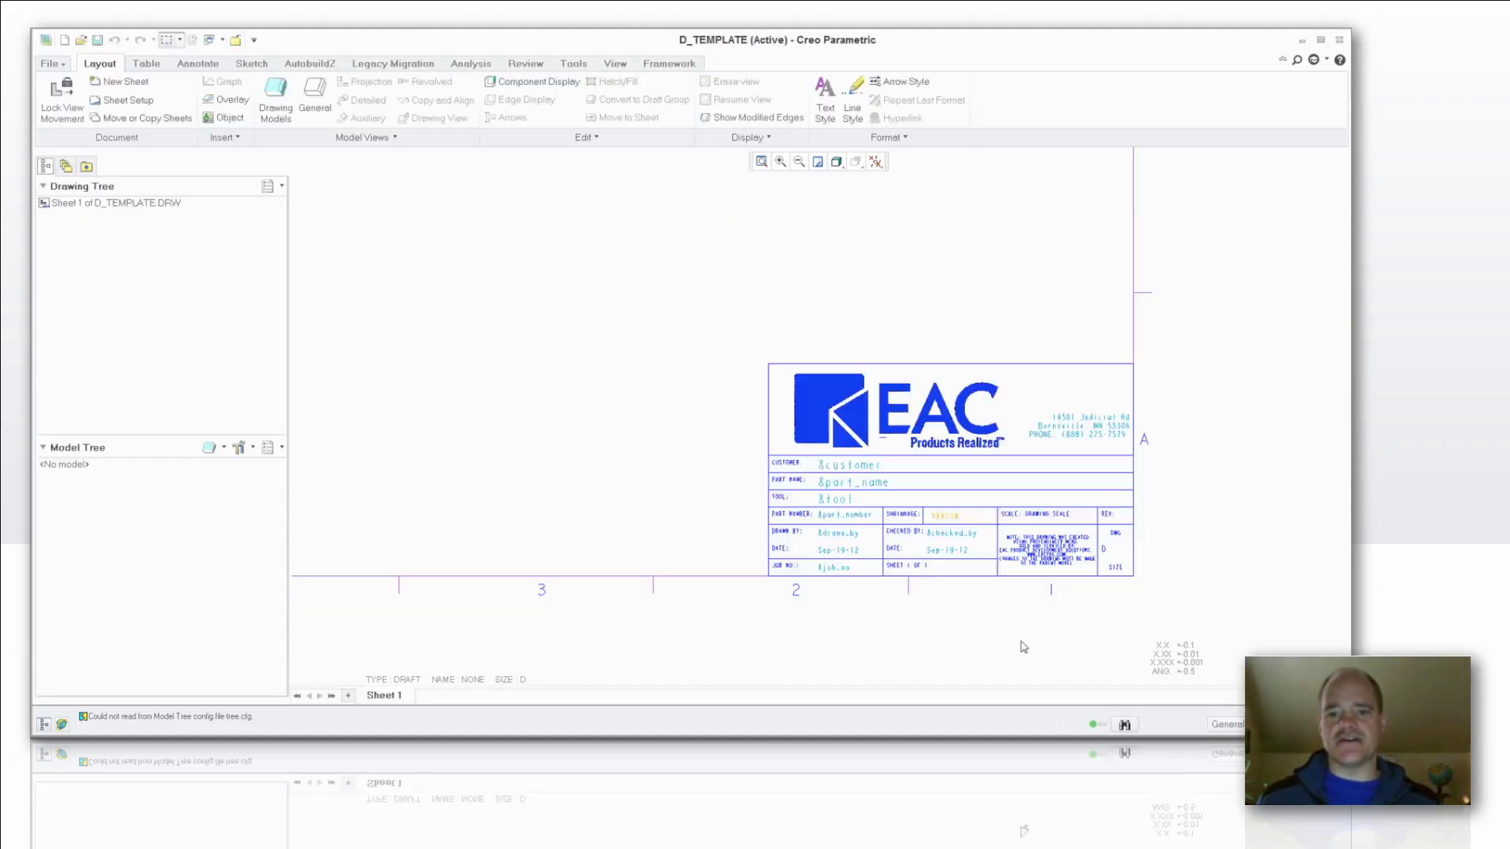
Zoom out until the whole D-size sheet border and EAC title block are visible
scroll(1023, 646, "down", 5)
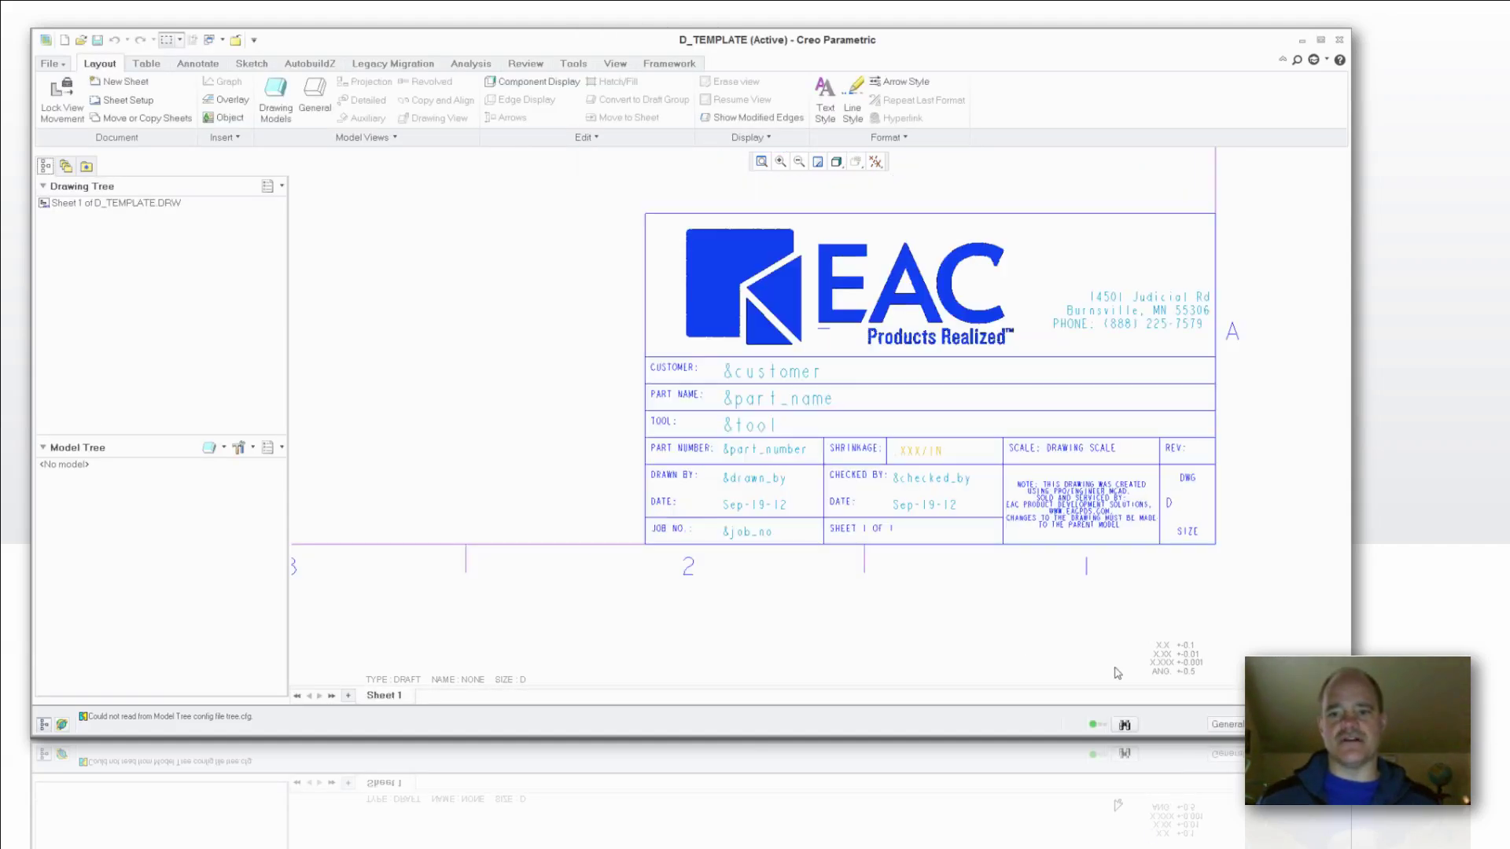
scroll(1161, 658, "down", 4)
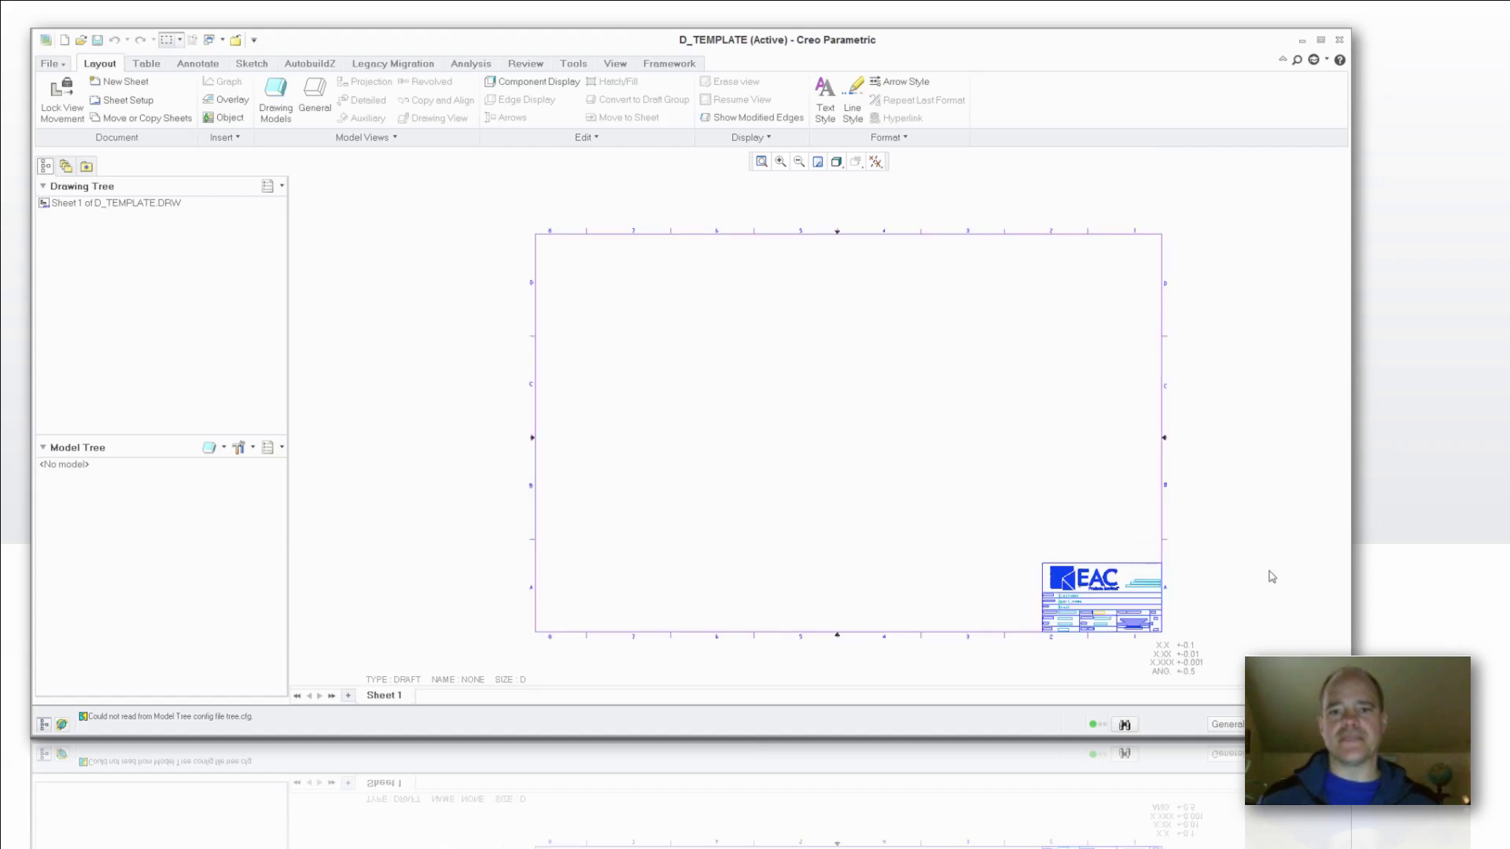
scroll(1271, 577, "up", 1)
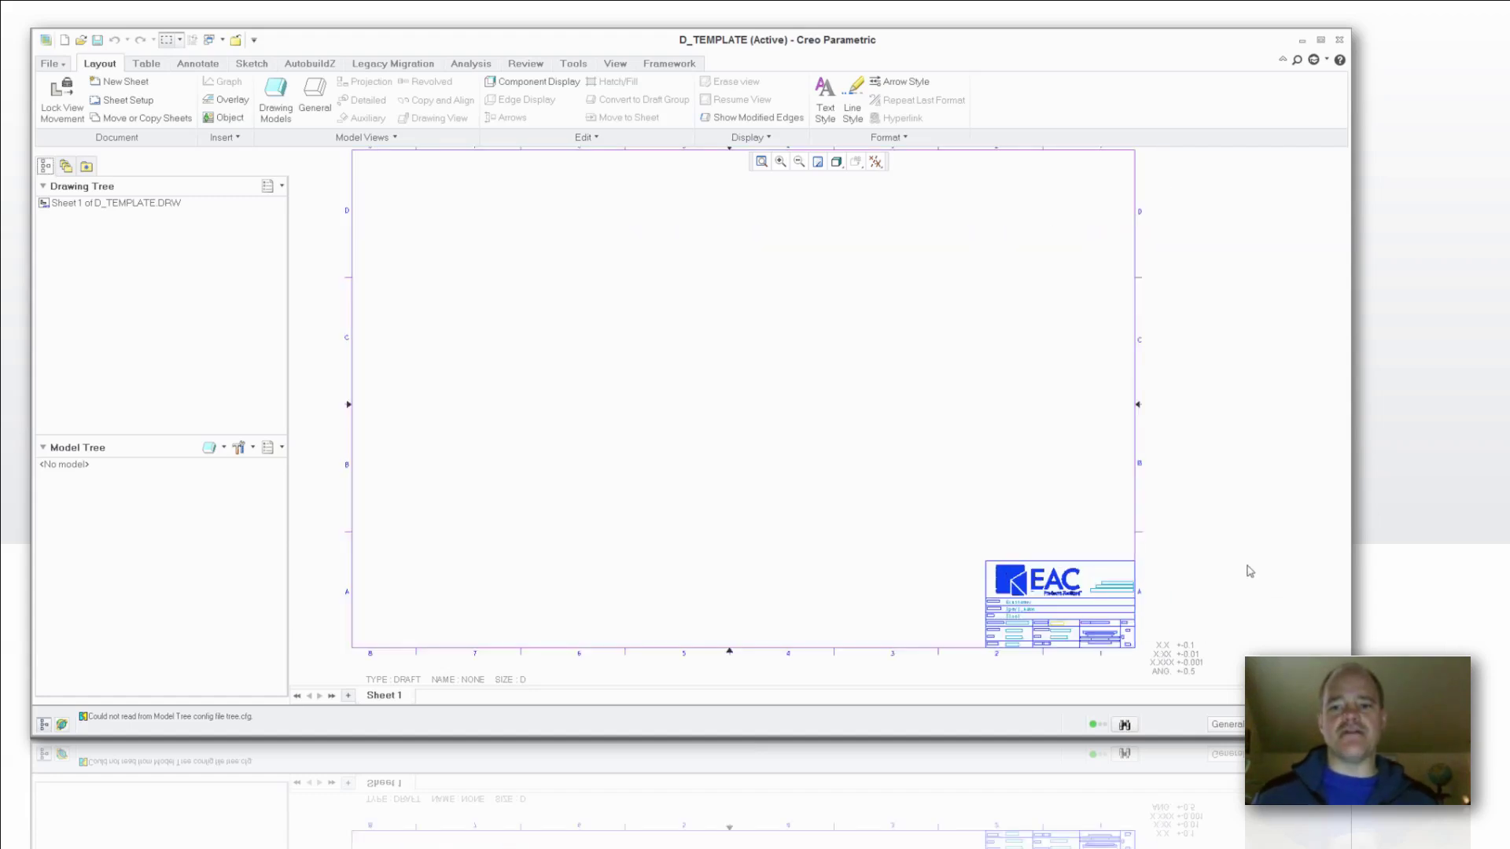
Turn on Template mode from the Tools tab, then return to the Layout tools
left_click(575, 65)
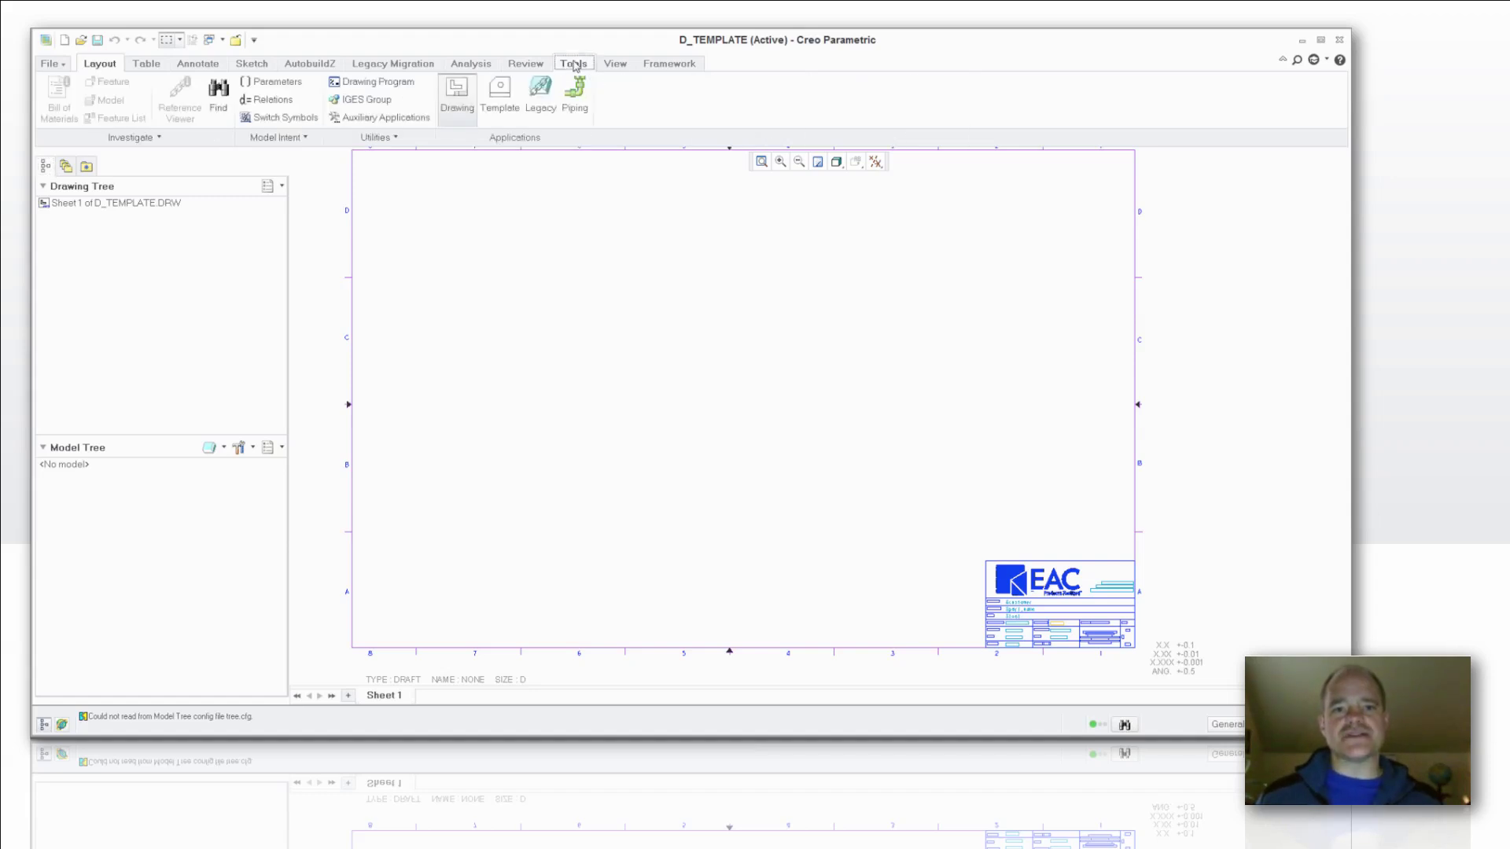
left_click(500, 92)
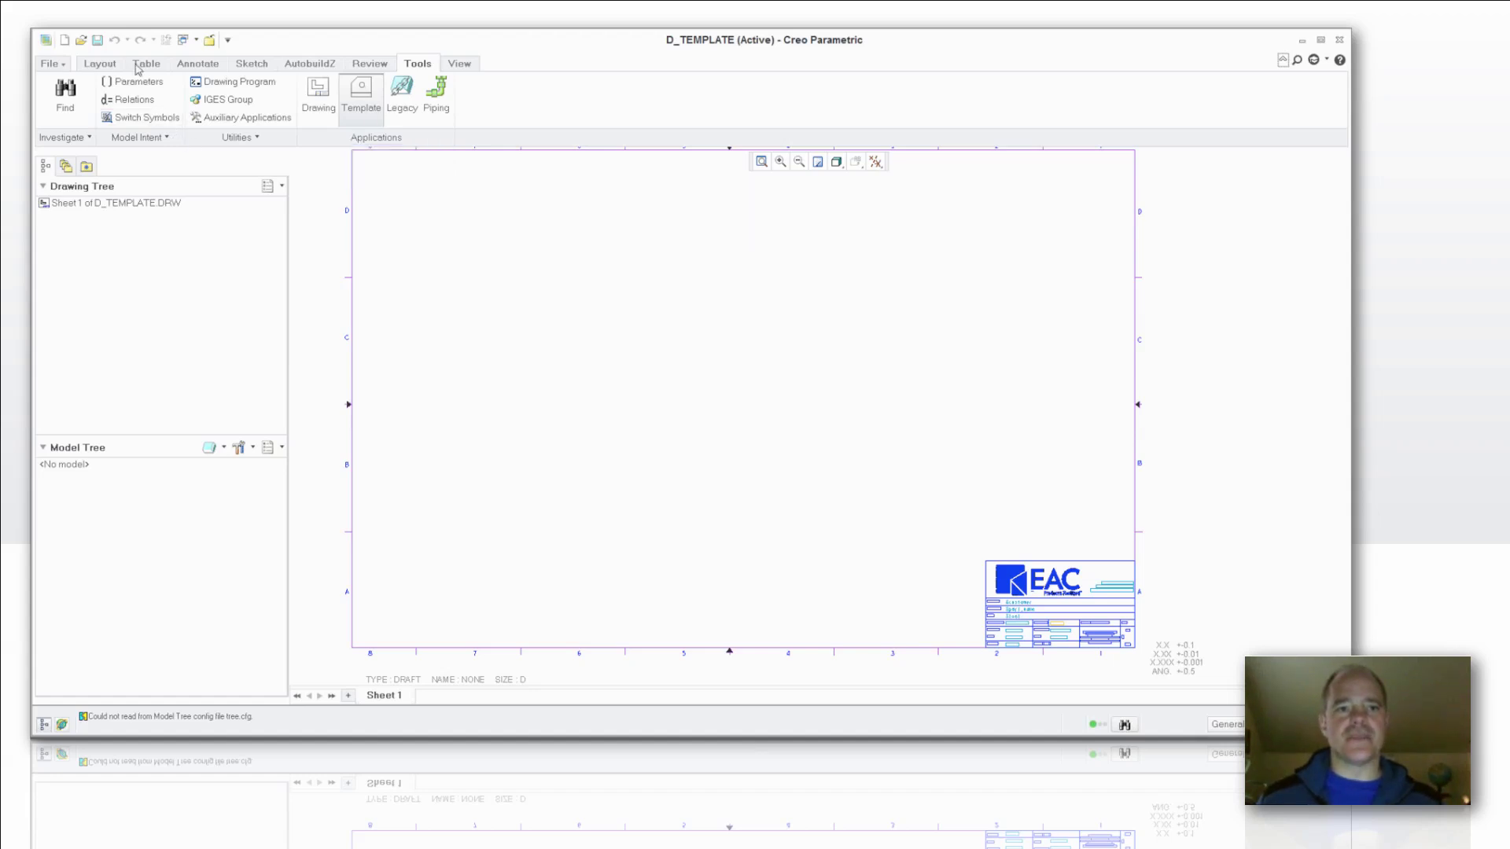
left_click(101, 66)
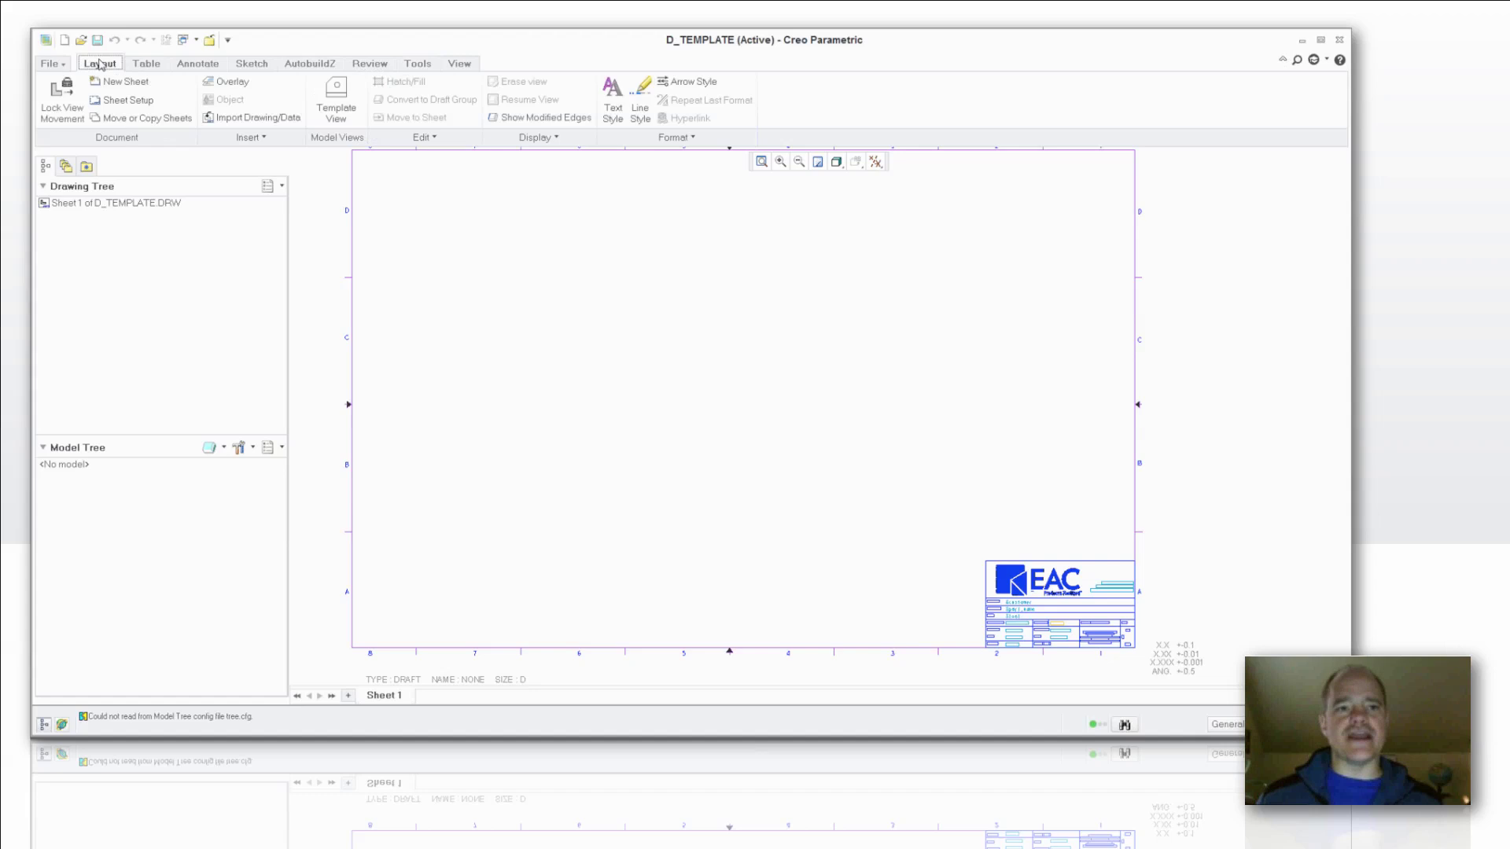
Start a new template view and name it FRONT
left_click(339, 96)
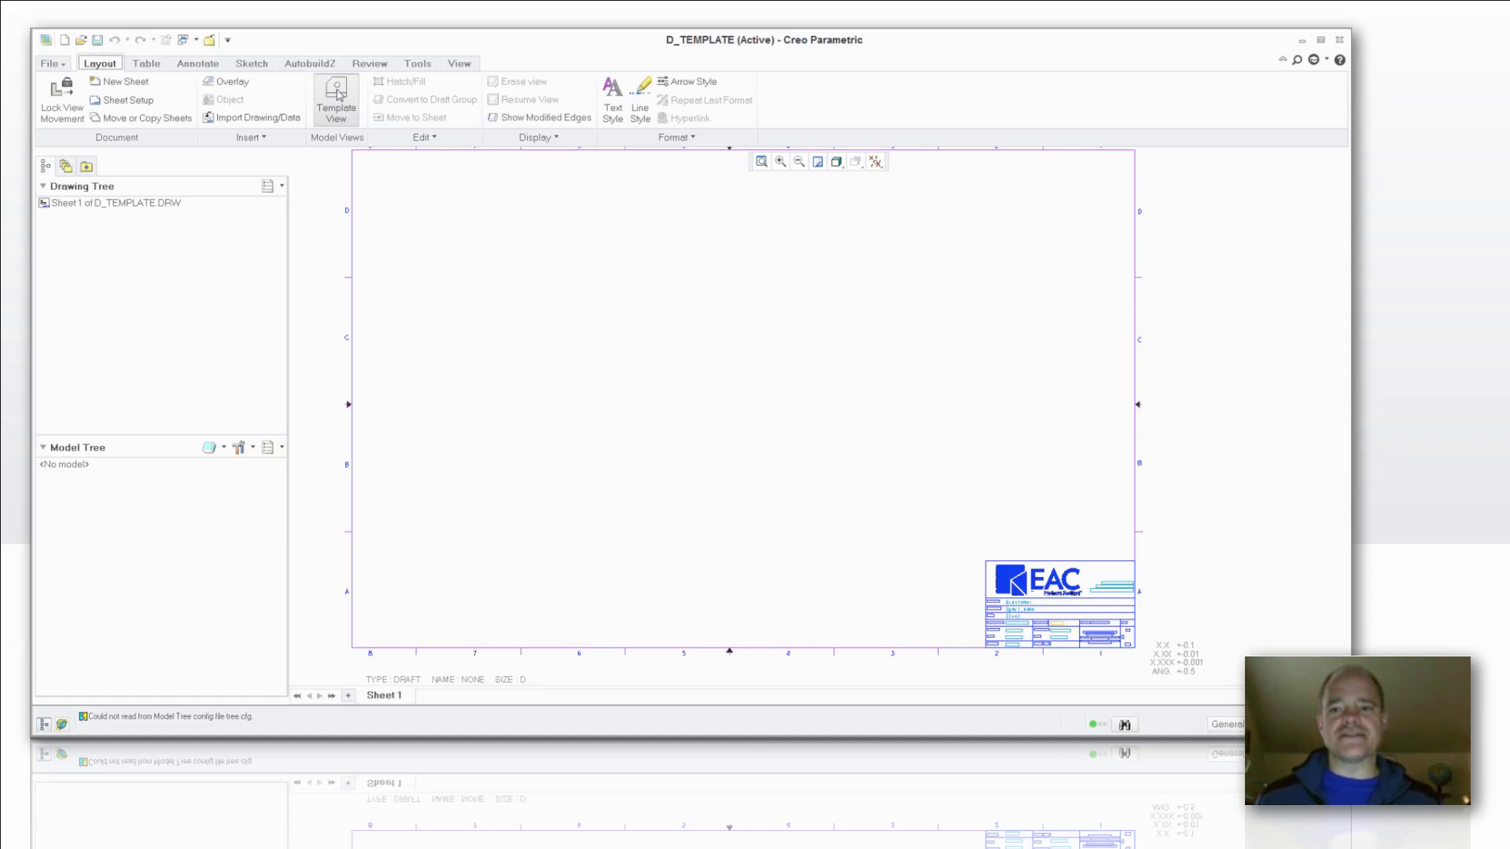
left_click(933, 640)
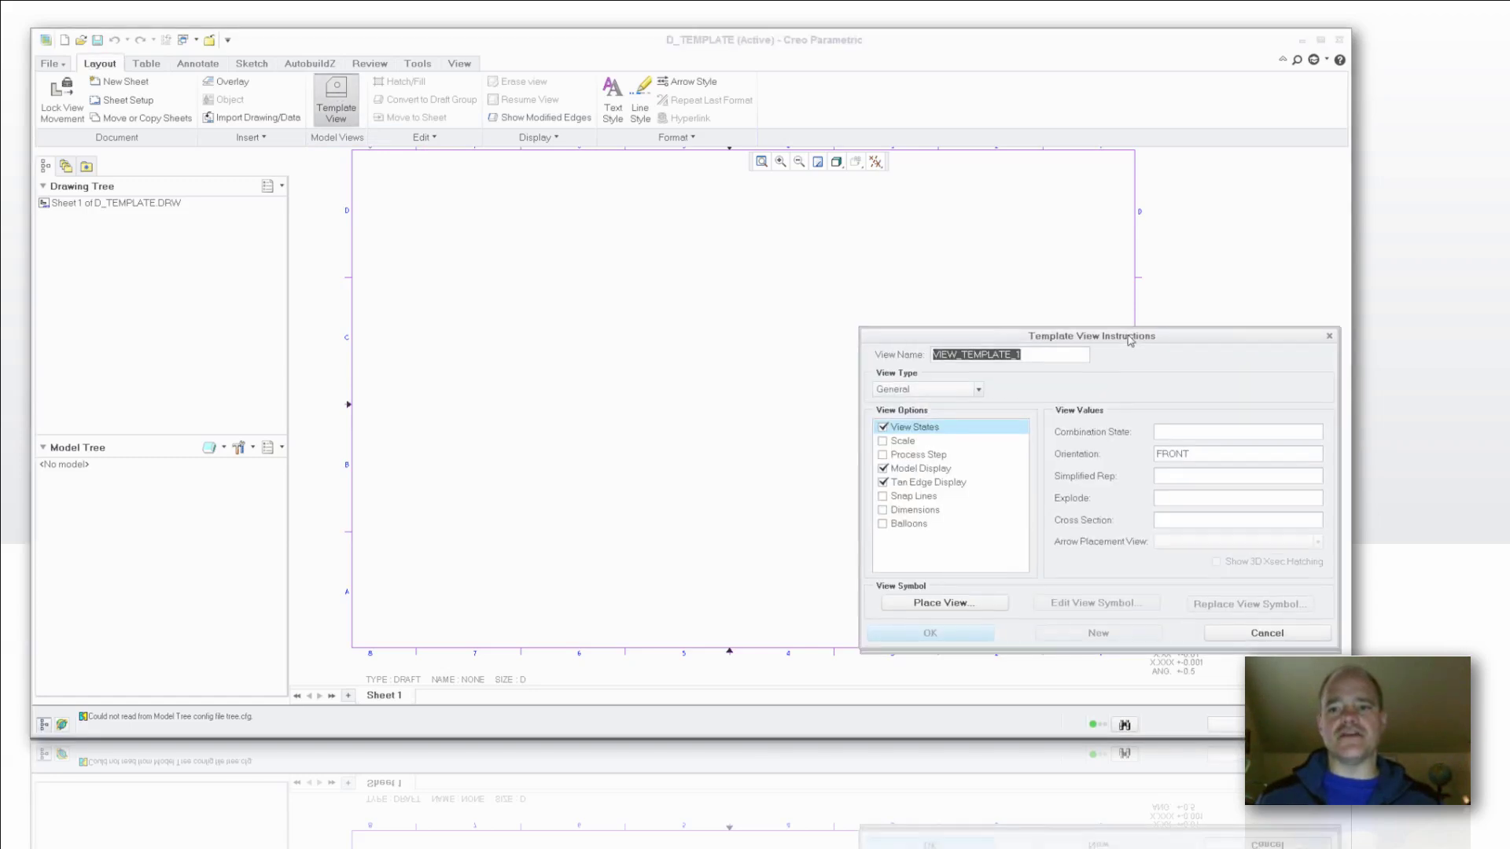
left_click_drag(1130, 340, 1096, 281)
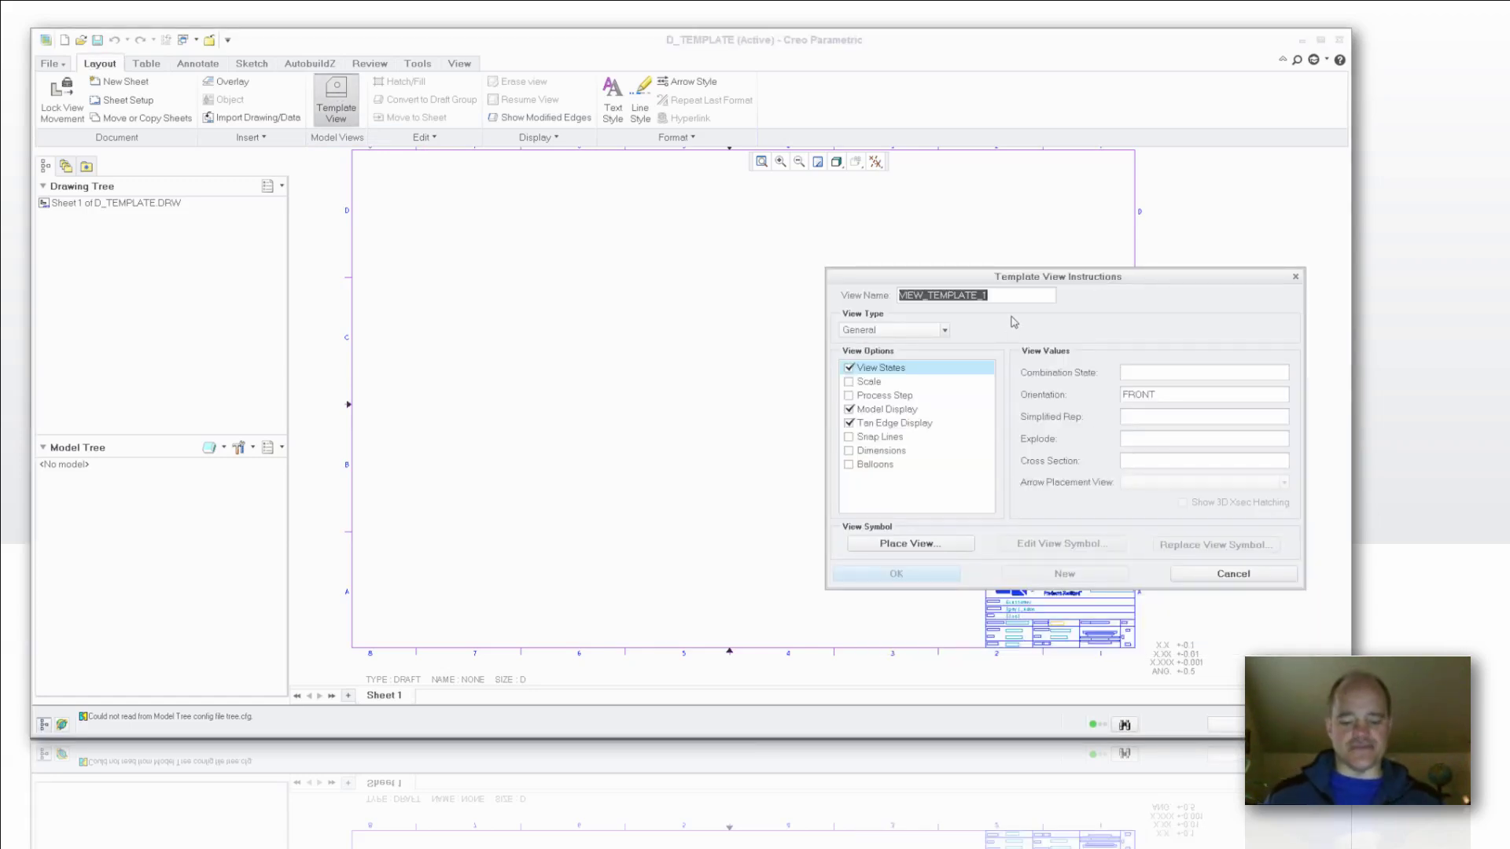
type("frony")
key("BackSpace")
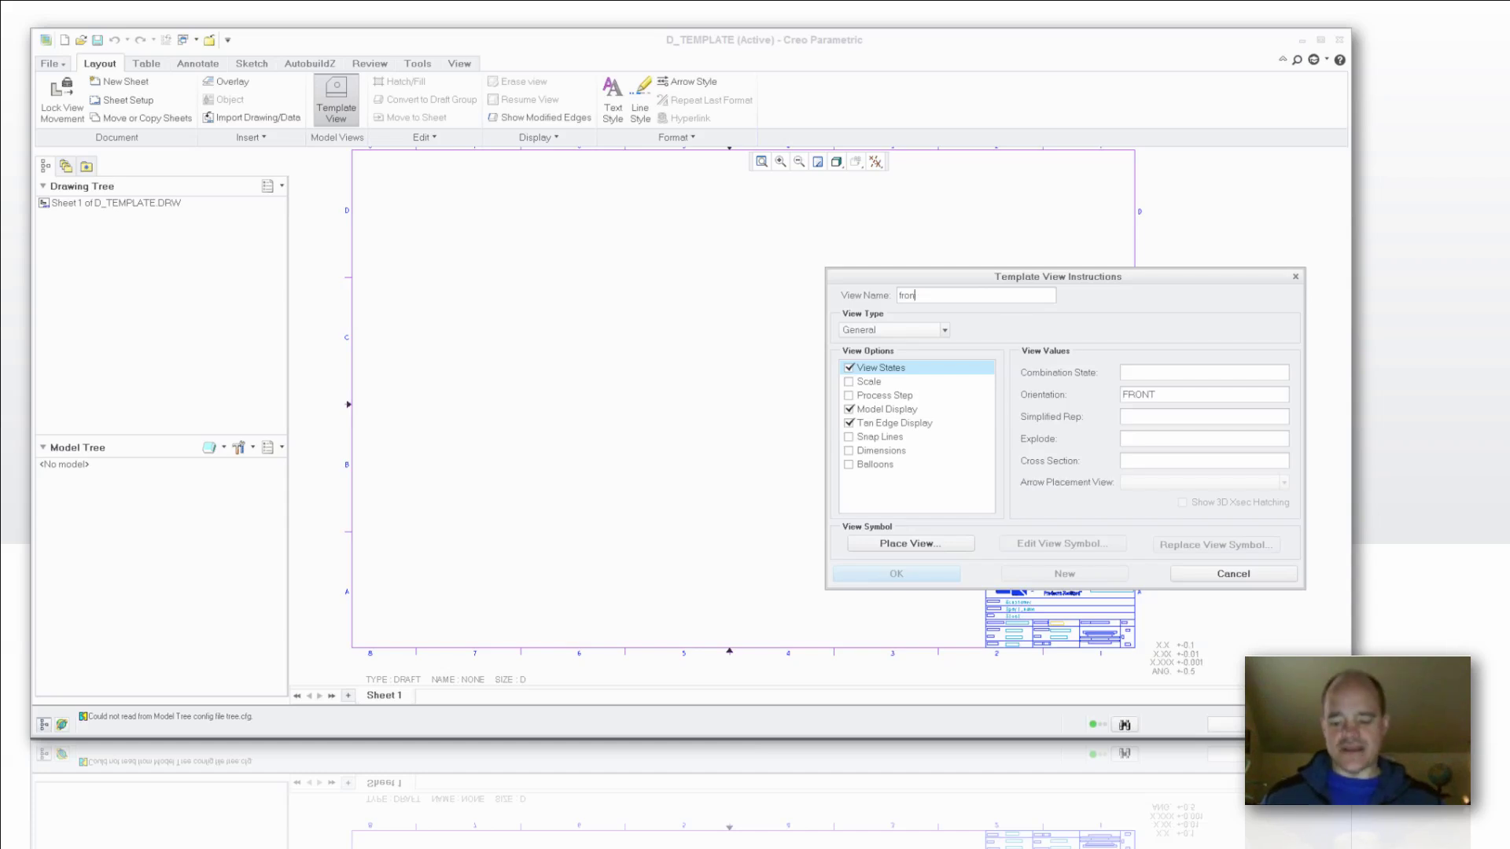
type("t")
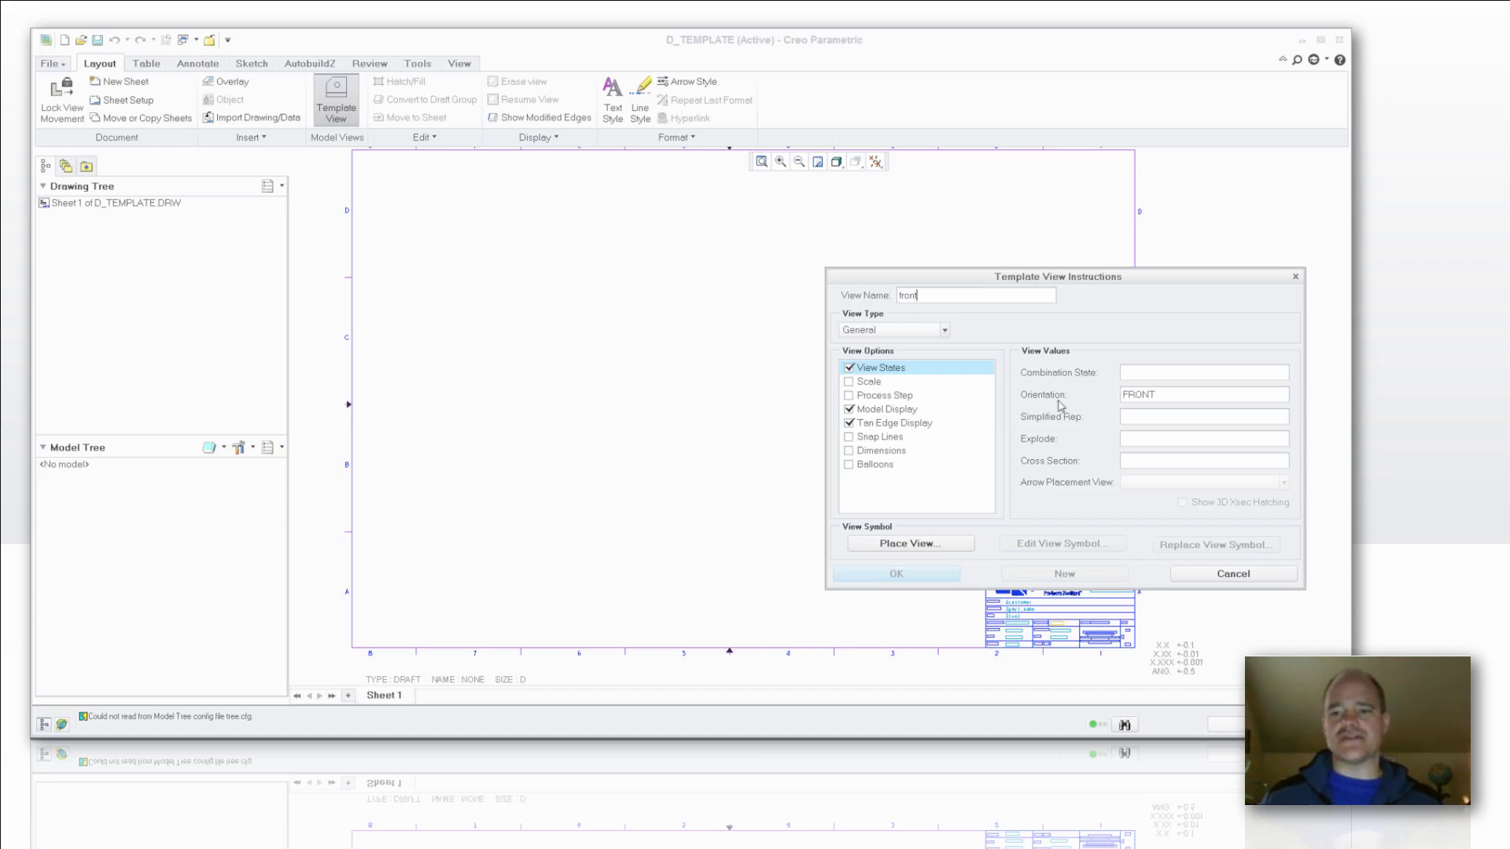
mouse_move(1160, 394)
left_mouse_down()
mouse_move(1120, 397)
mouse_move(1183, 397)
left_mouse_up()
left_click(1183, 397)
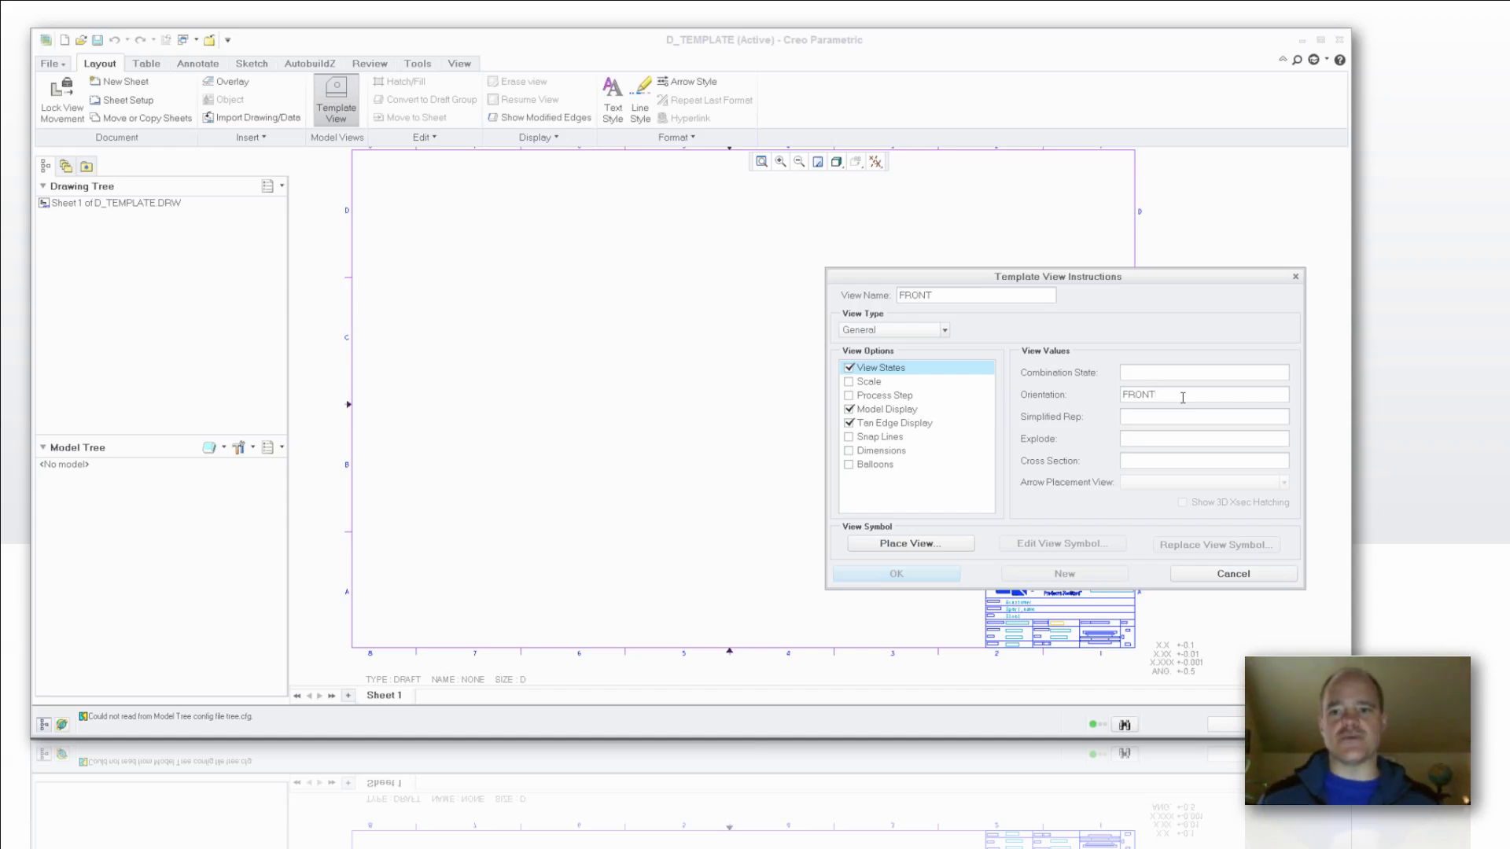
Give the FRONT view a fixed scale of 1.0 and hidden-line model display
left_click(850, 381)
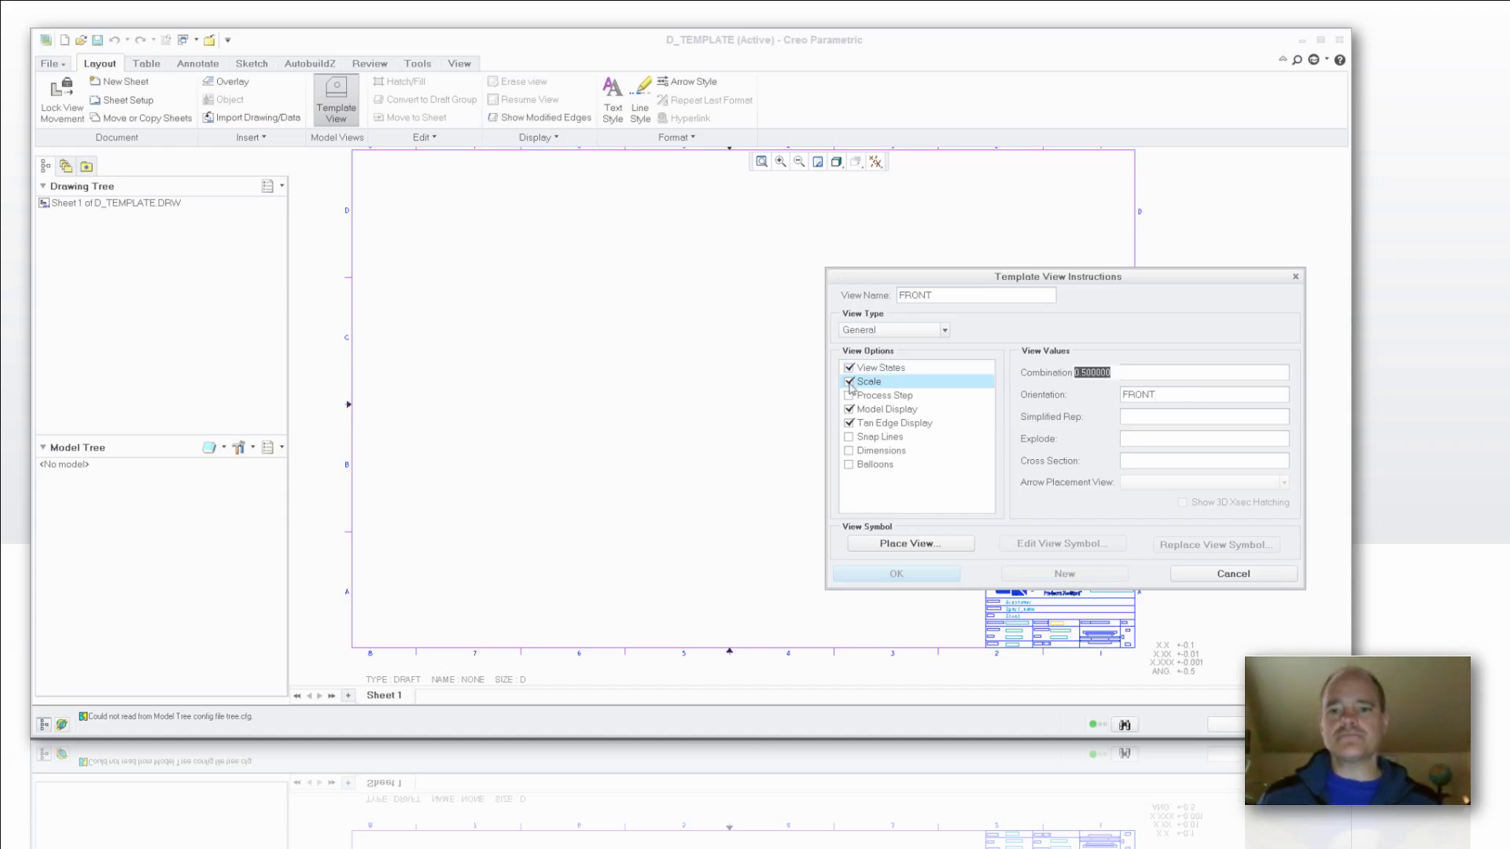
type("1")
key("Return")
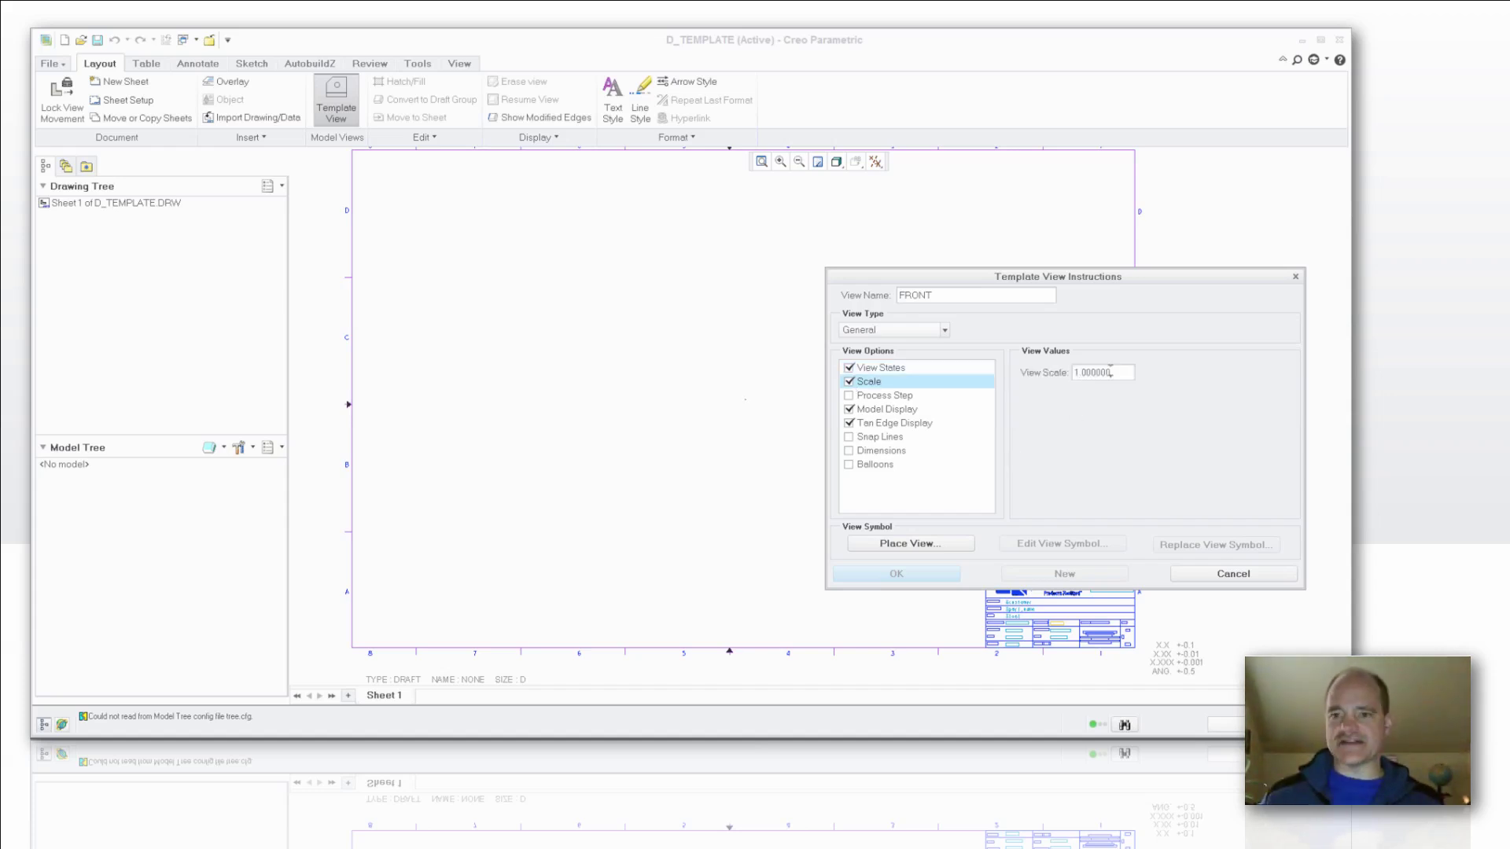
left_click(885, 411)
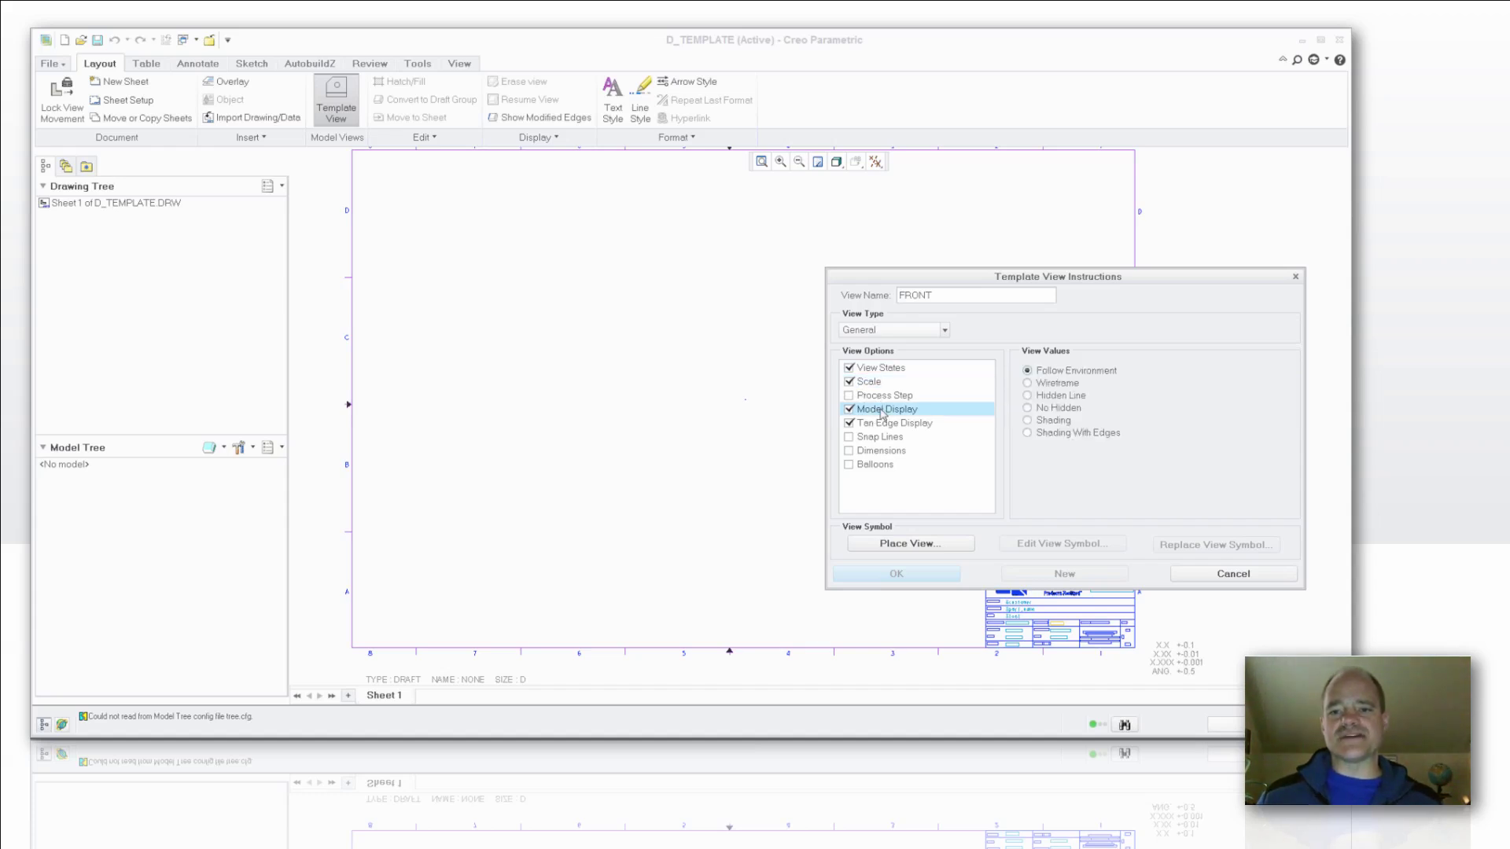
left_click(1028, 396)
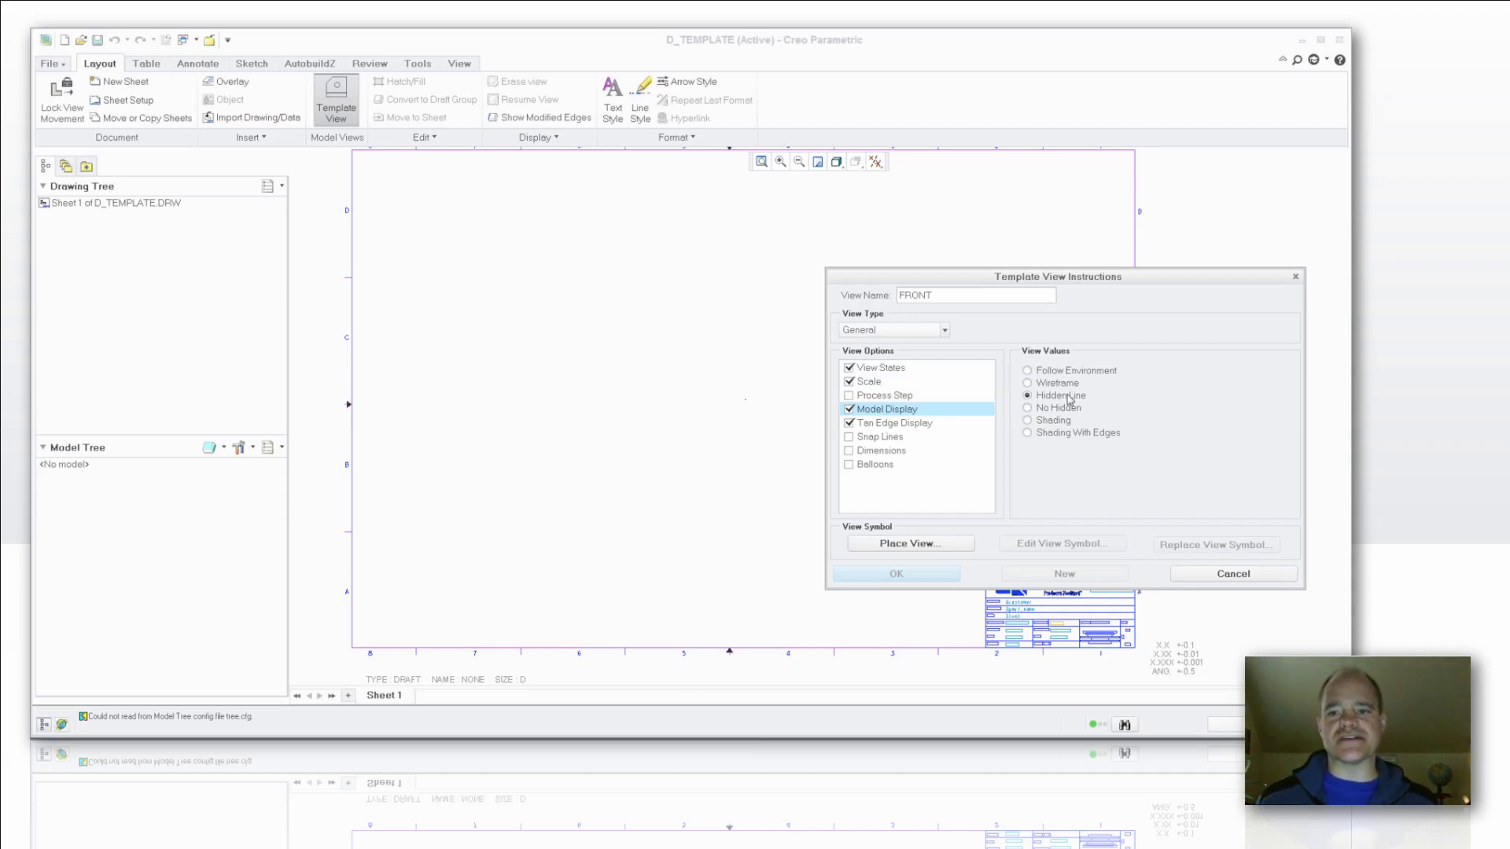
Include dimensions in the FRONT view with snap lines at 1.0 incremental spacing
left_click(882, 425)
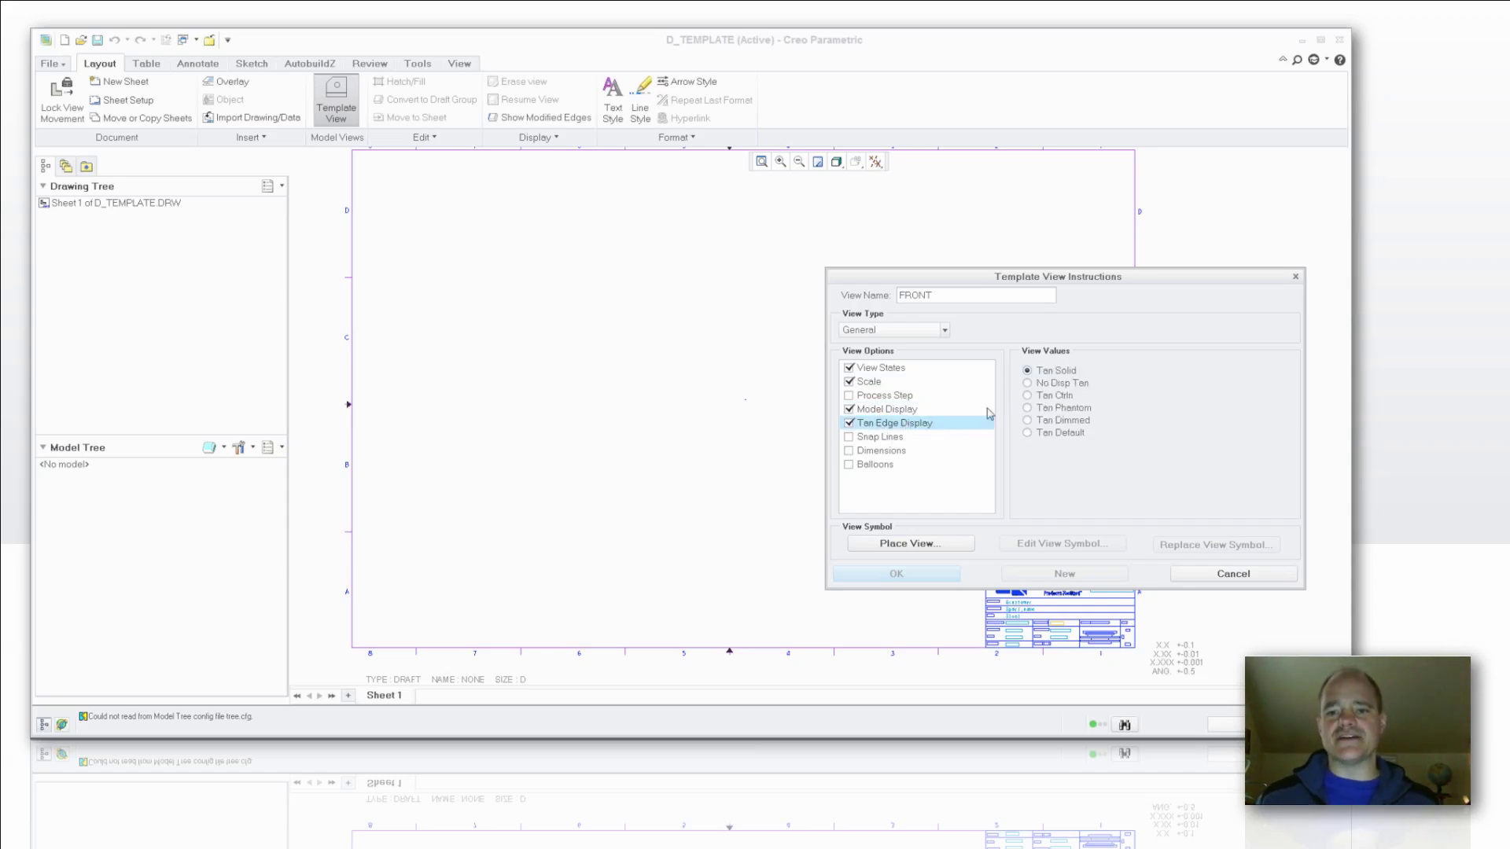
left_click(866, 452)
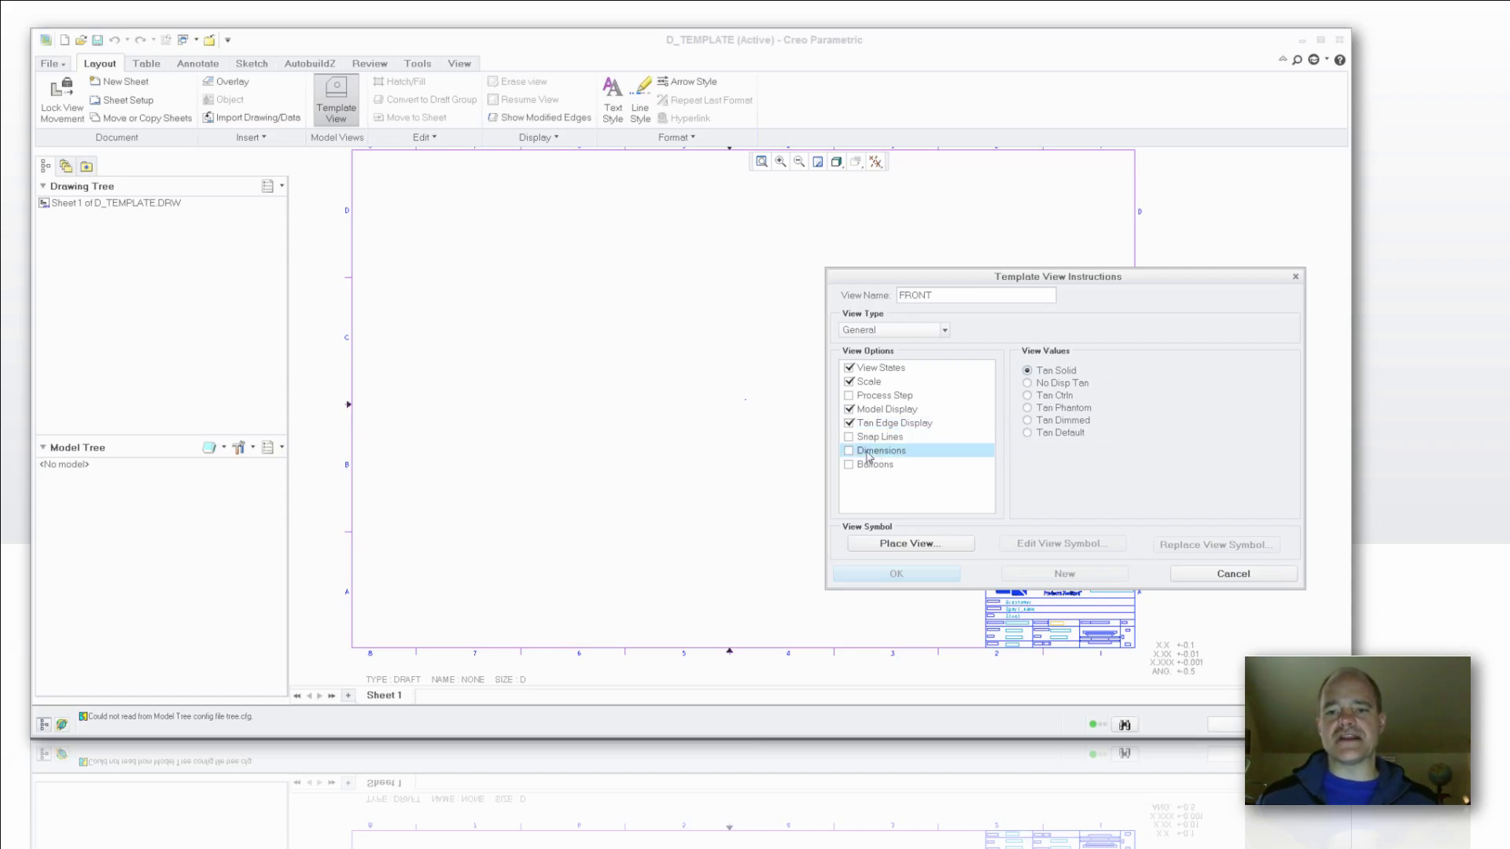
left_click(849, 451)
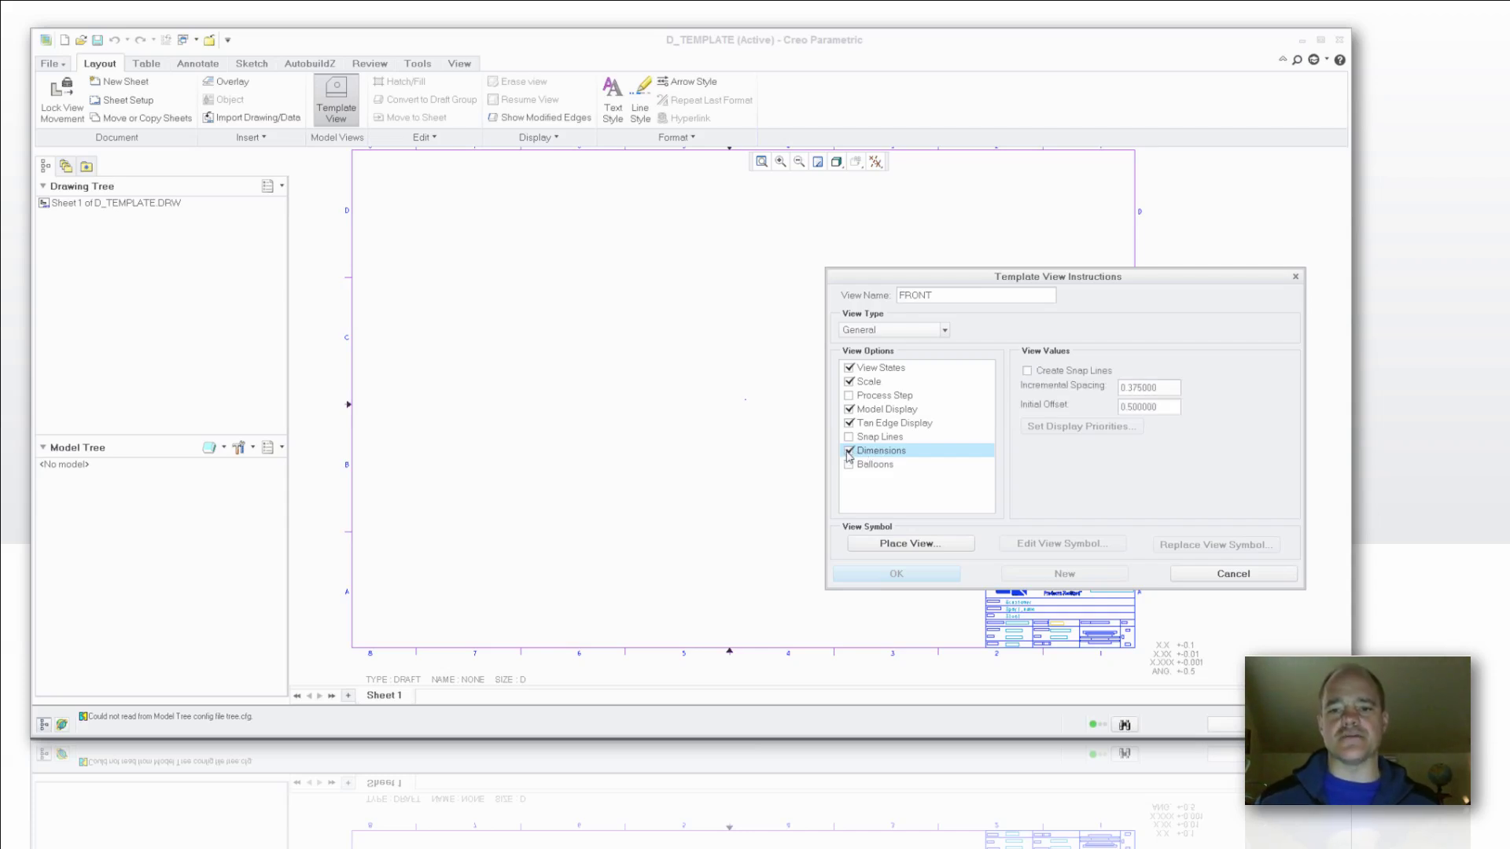
left_click(1027, 371)
double_click(1165, 389)
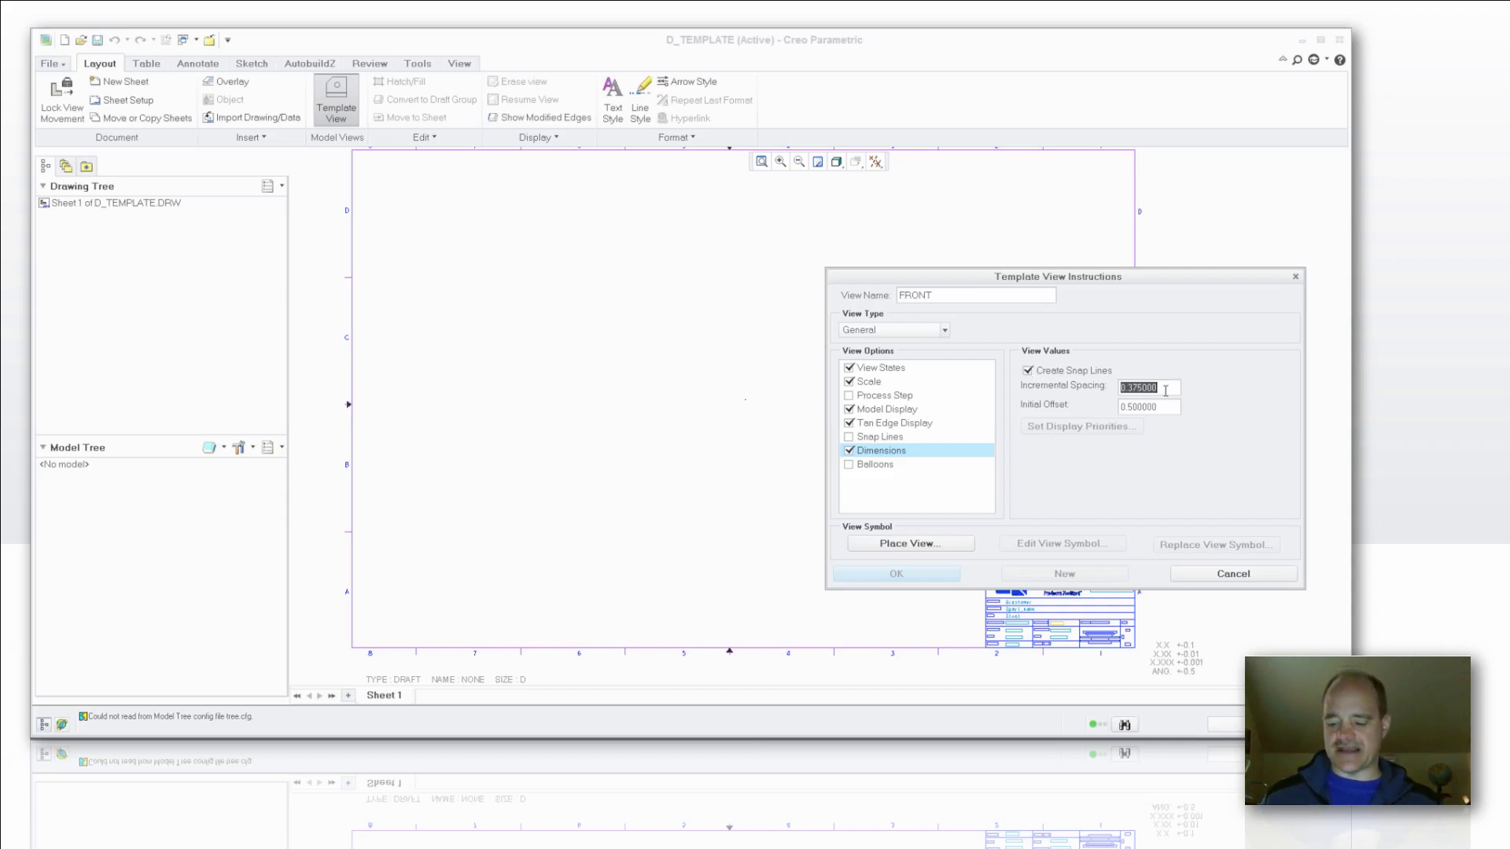
type("1.000000")
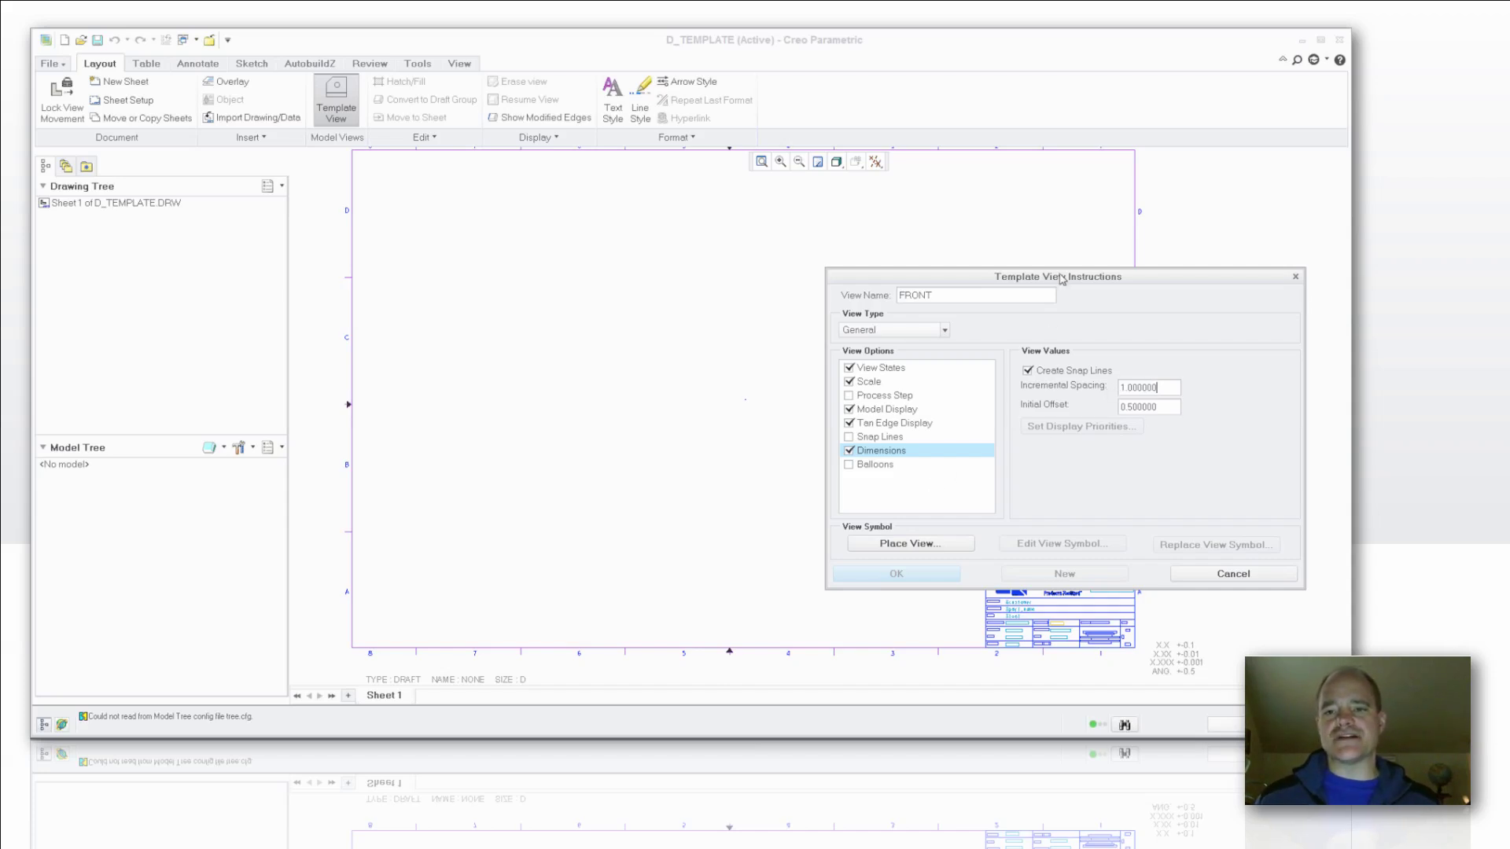
left_click_drag(1060, 279, 1063, 258)
Place the FRONT view symbol left of sheet centre, keeping the view rather than cancelling
left_click(912, 524)
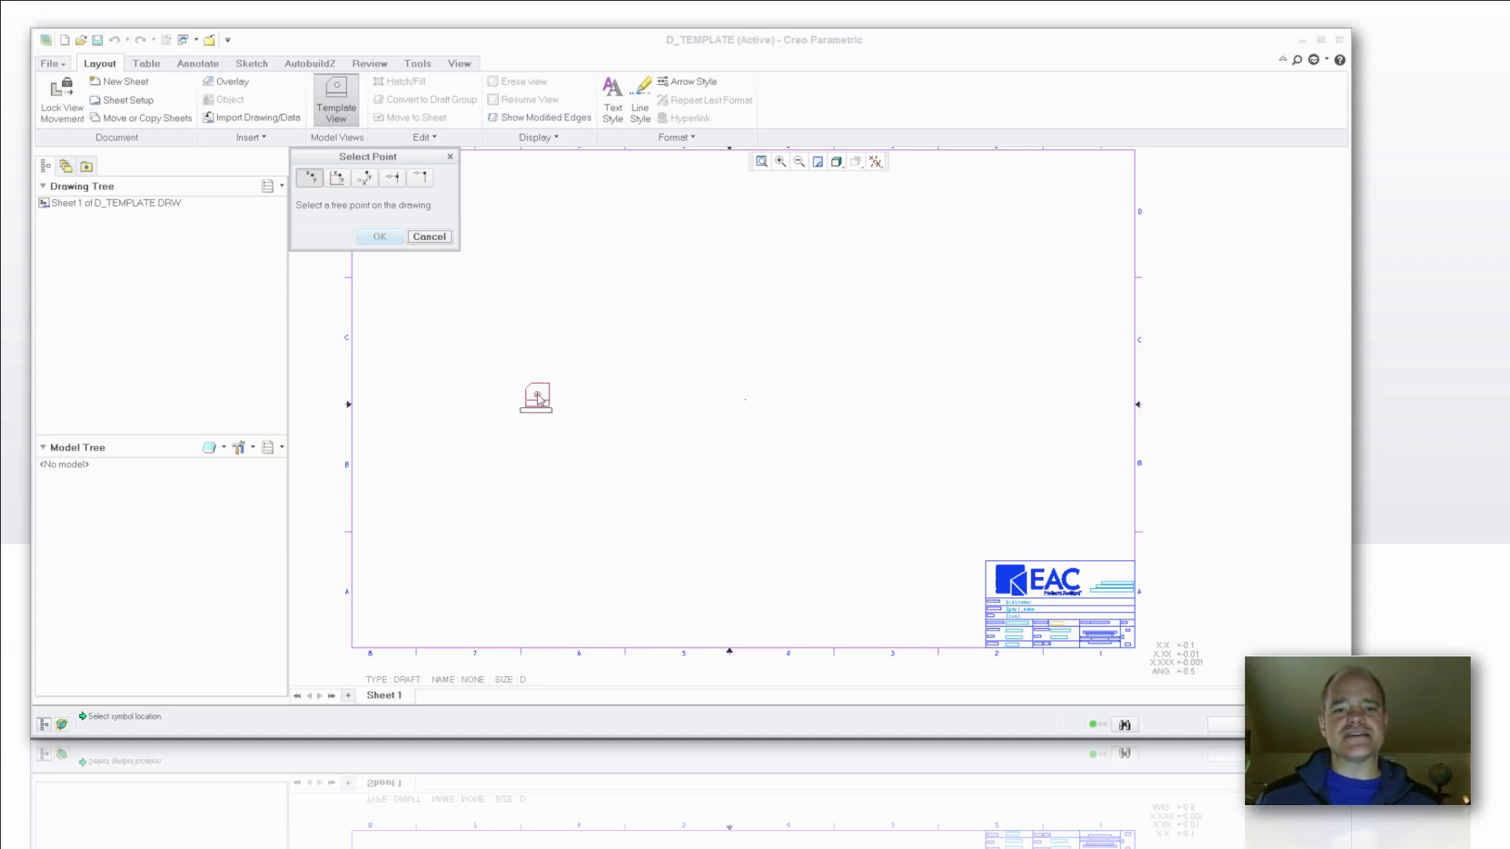
left_click(528, 403)
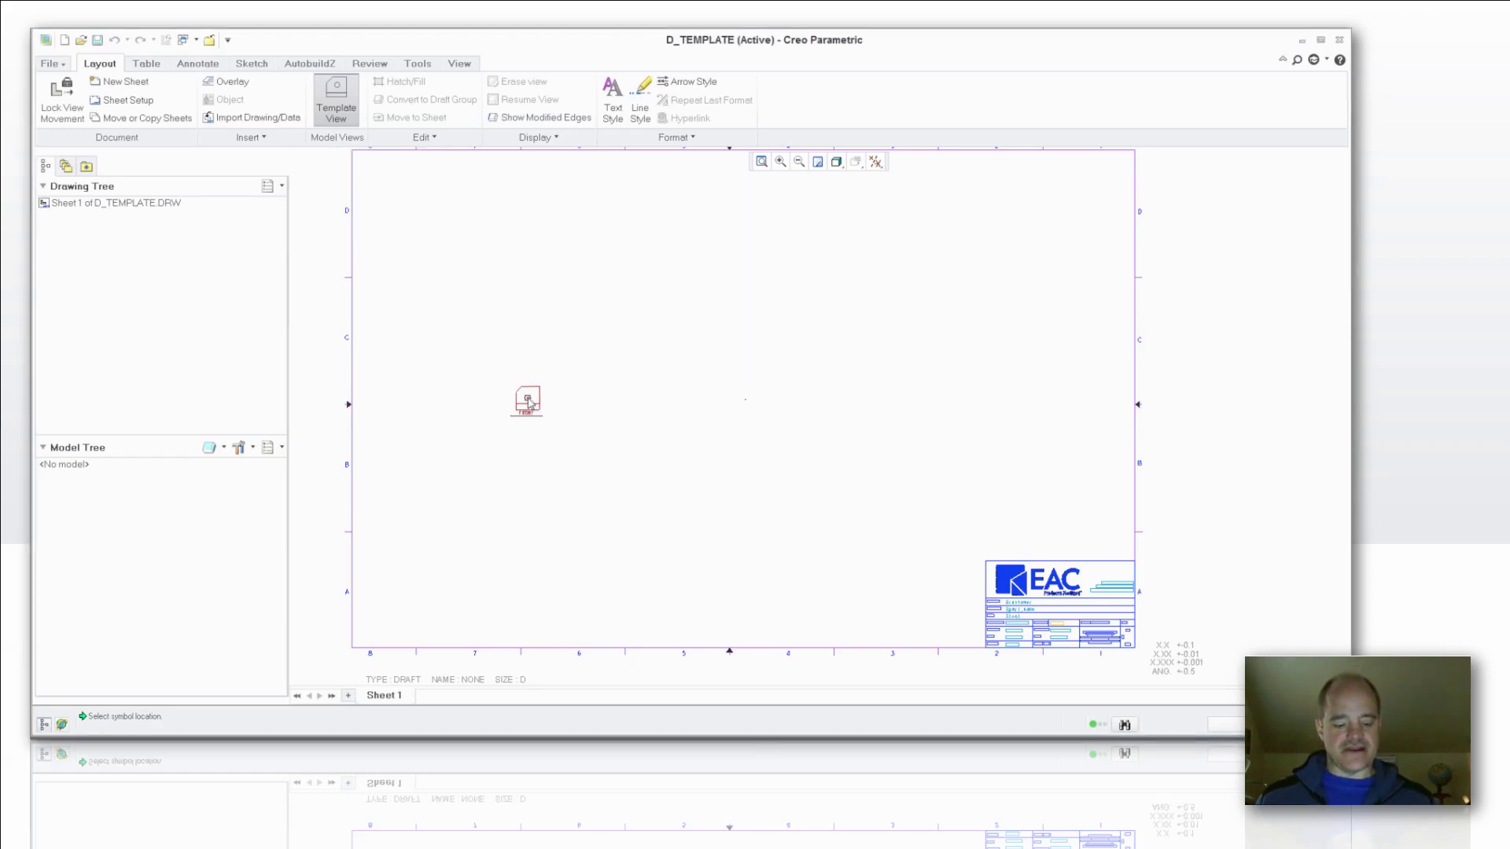
left_click(528, 403)
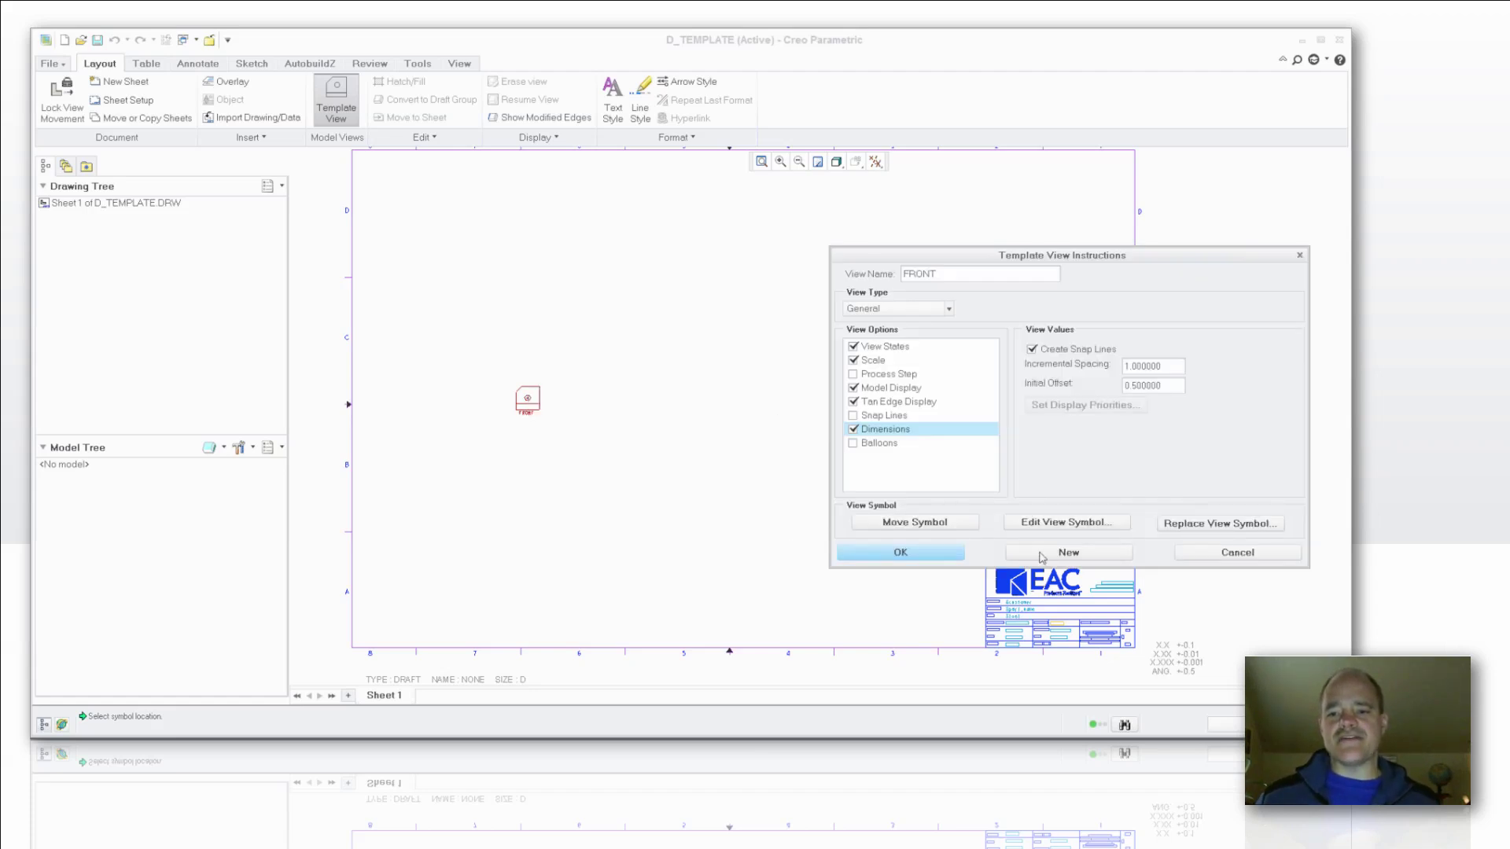
right_click(683, 346)
left_click(737, 394)
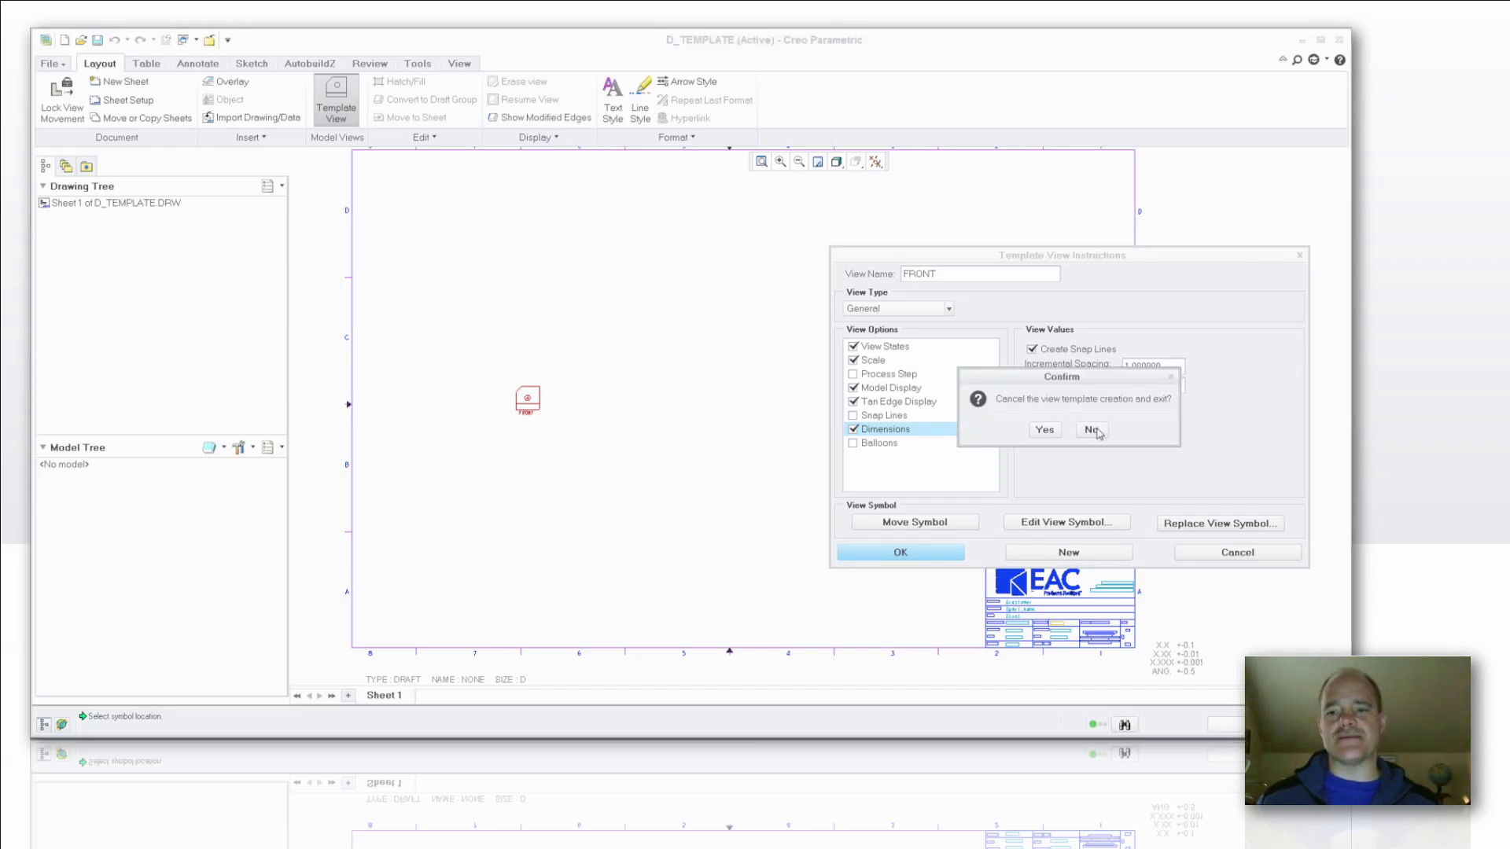
left_click(1093, 430)
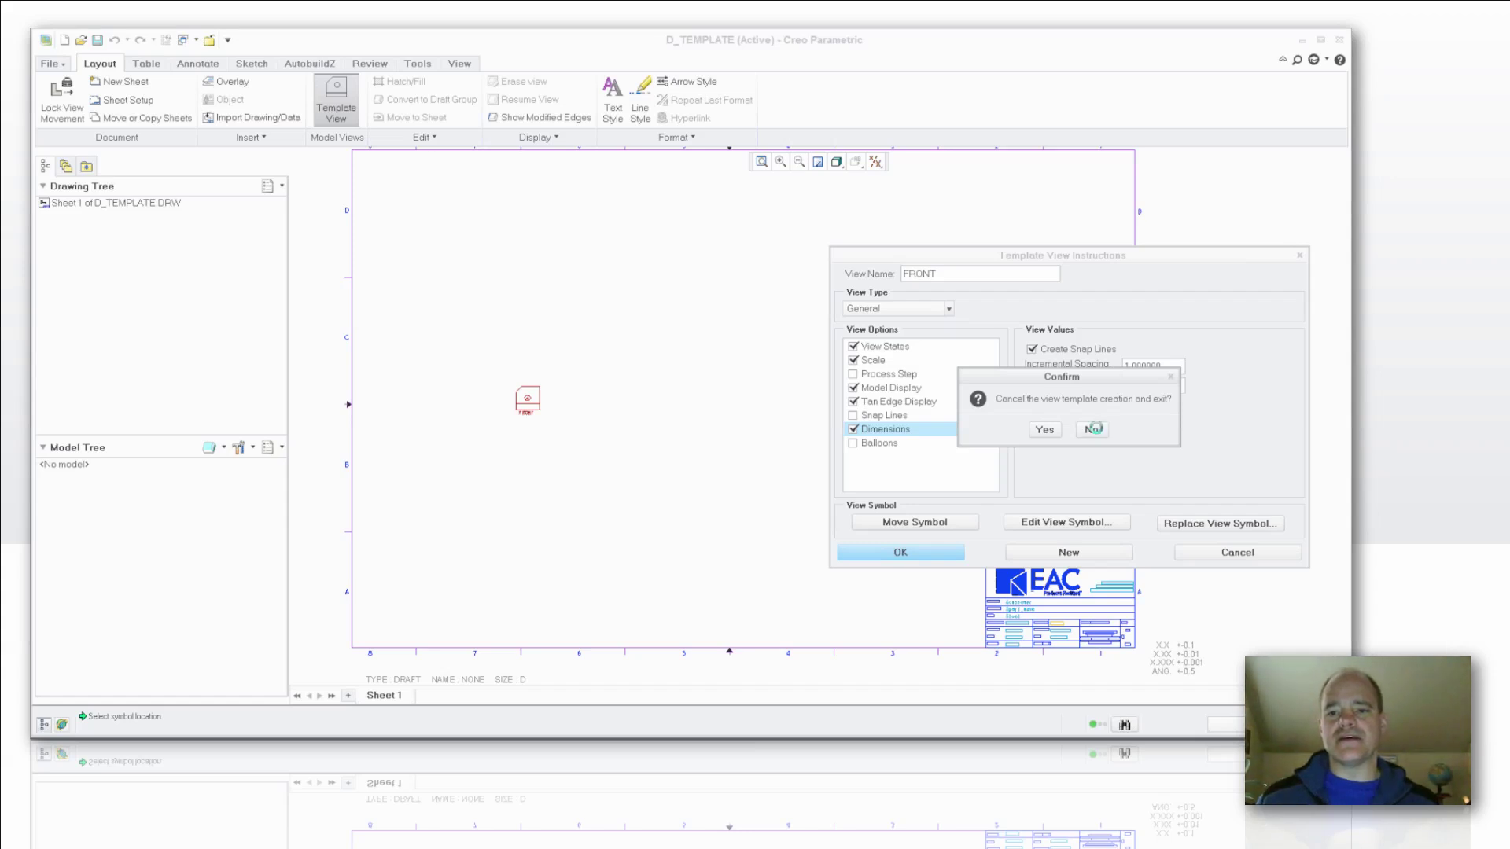
Confirm the FRONT view and start a RIGHT template view projected from FRONT
left_click(901, 552)
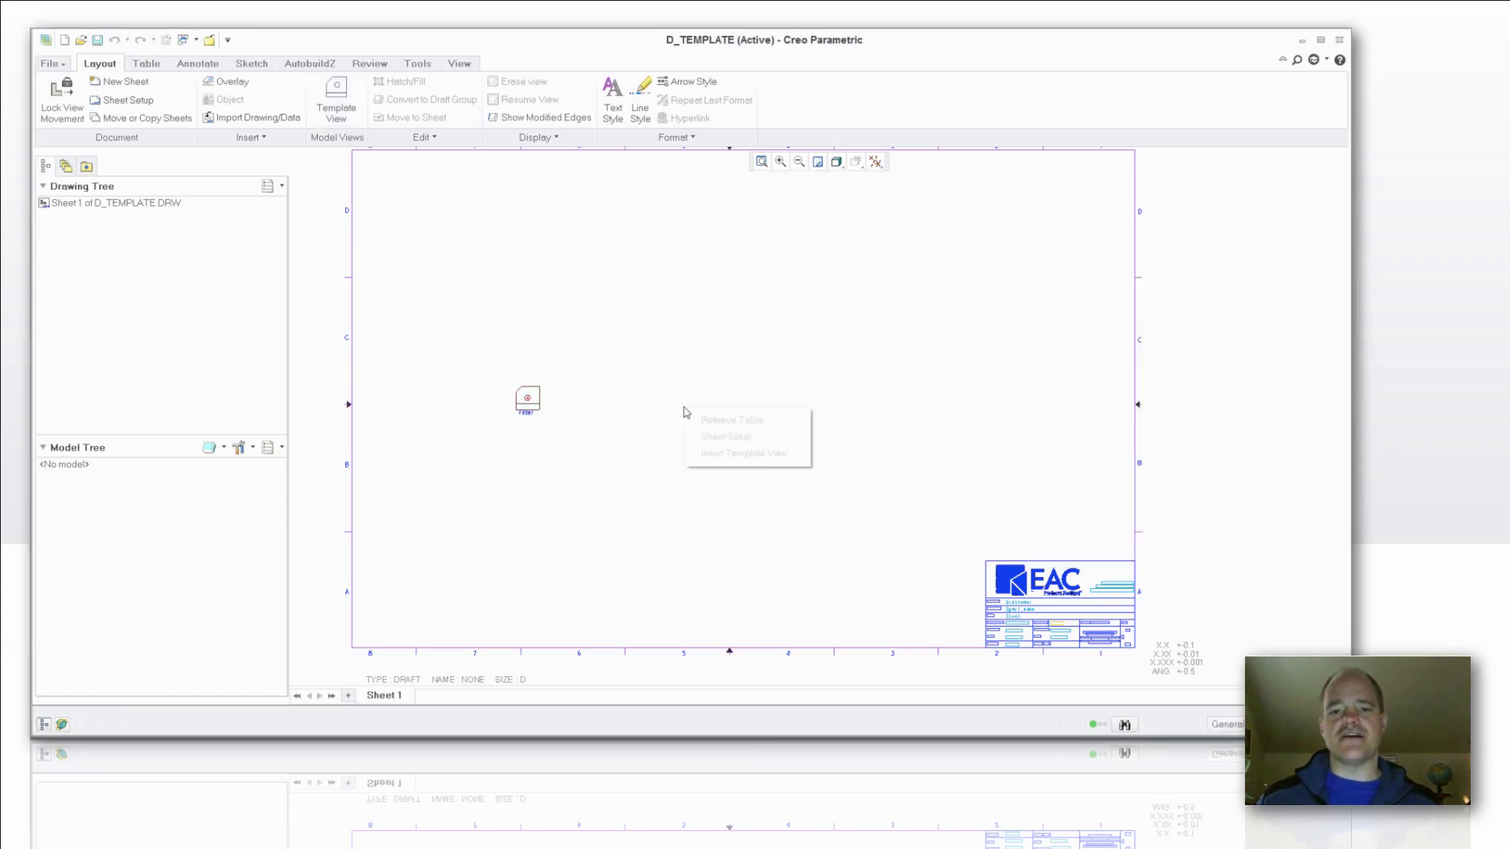
left_click(726, 444)
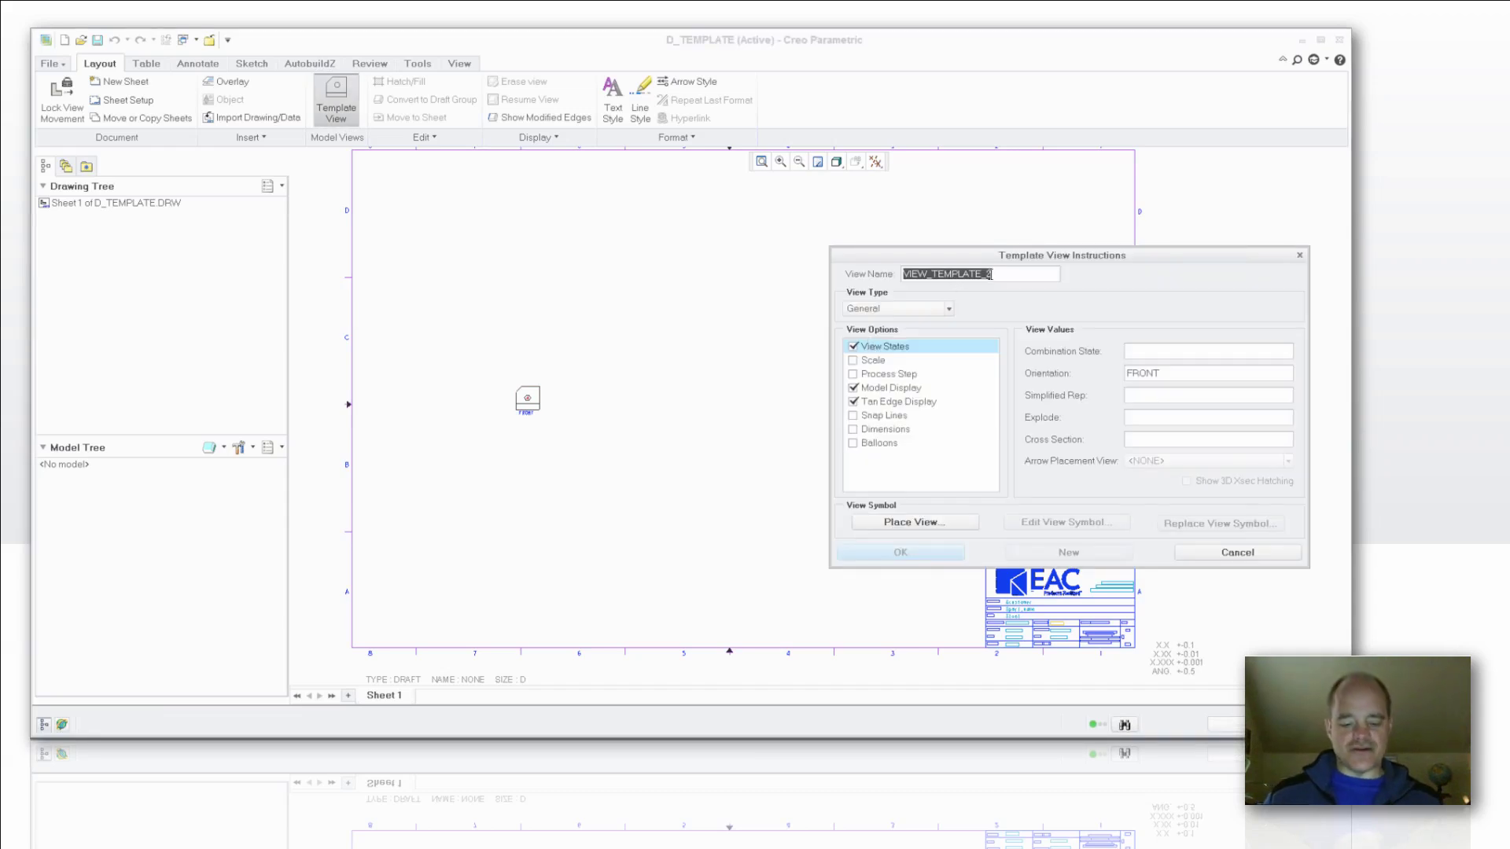
type("right")
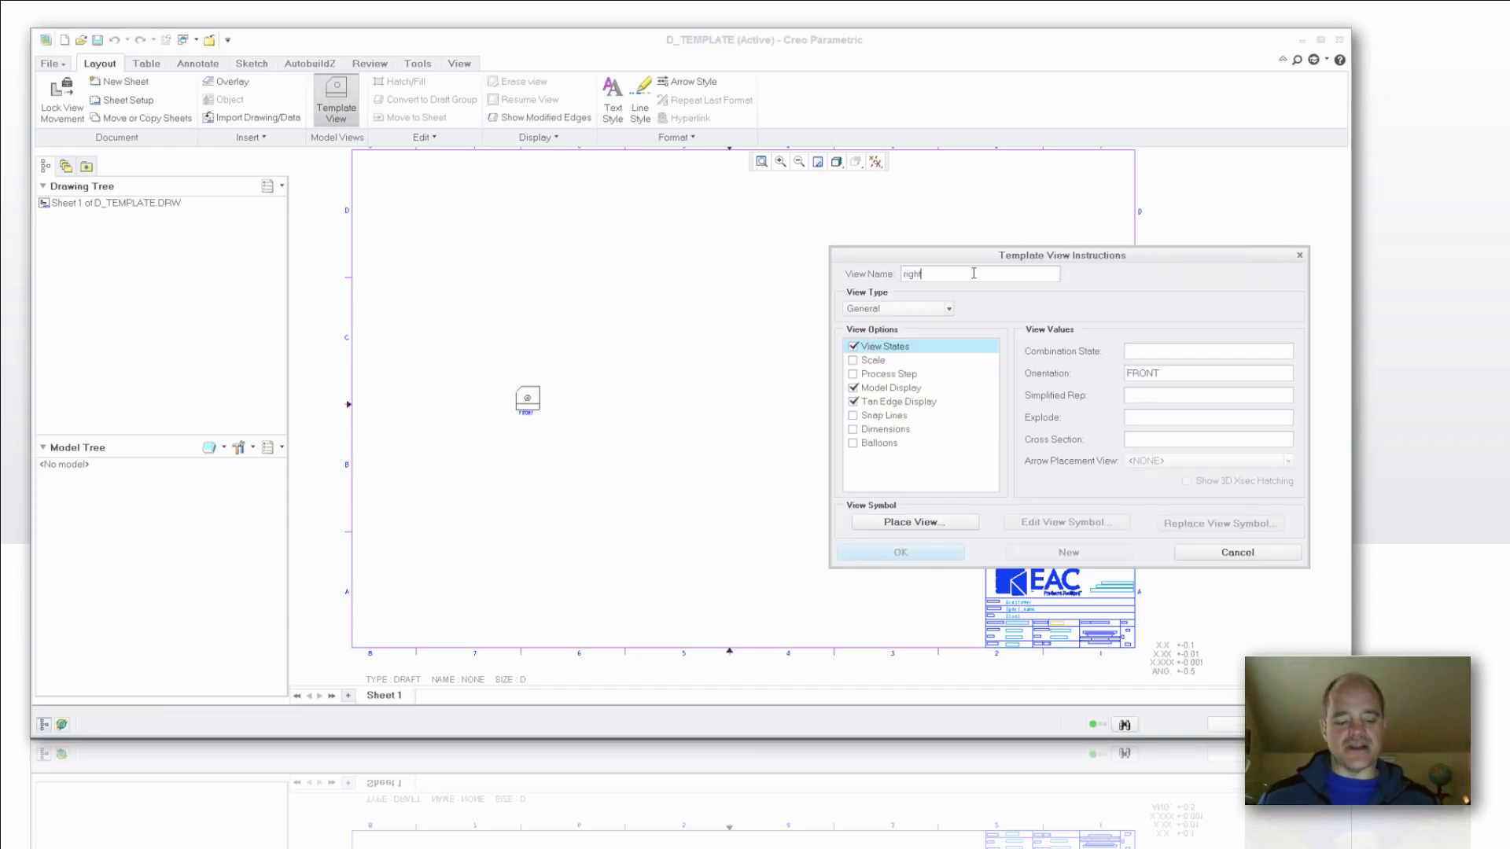
key("Tab")
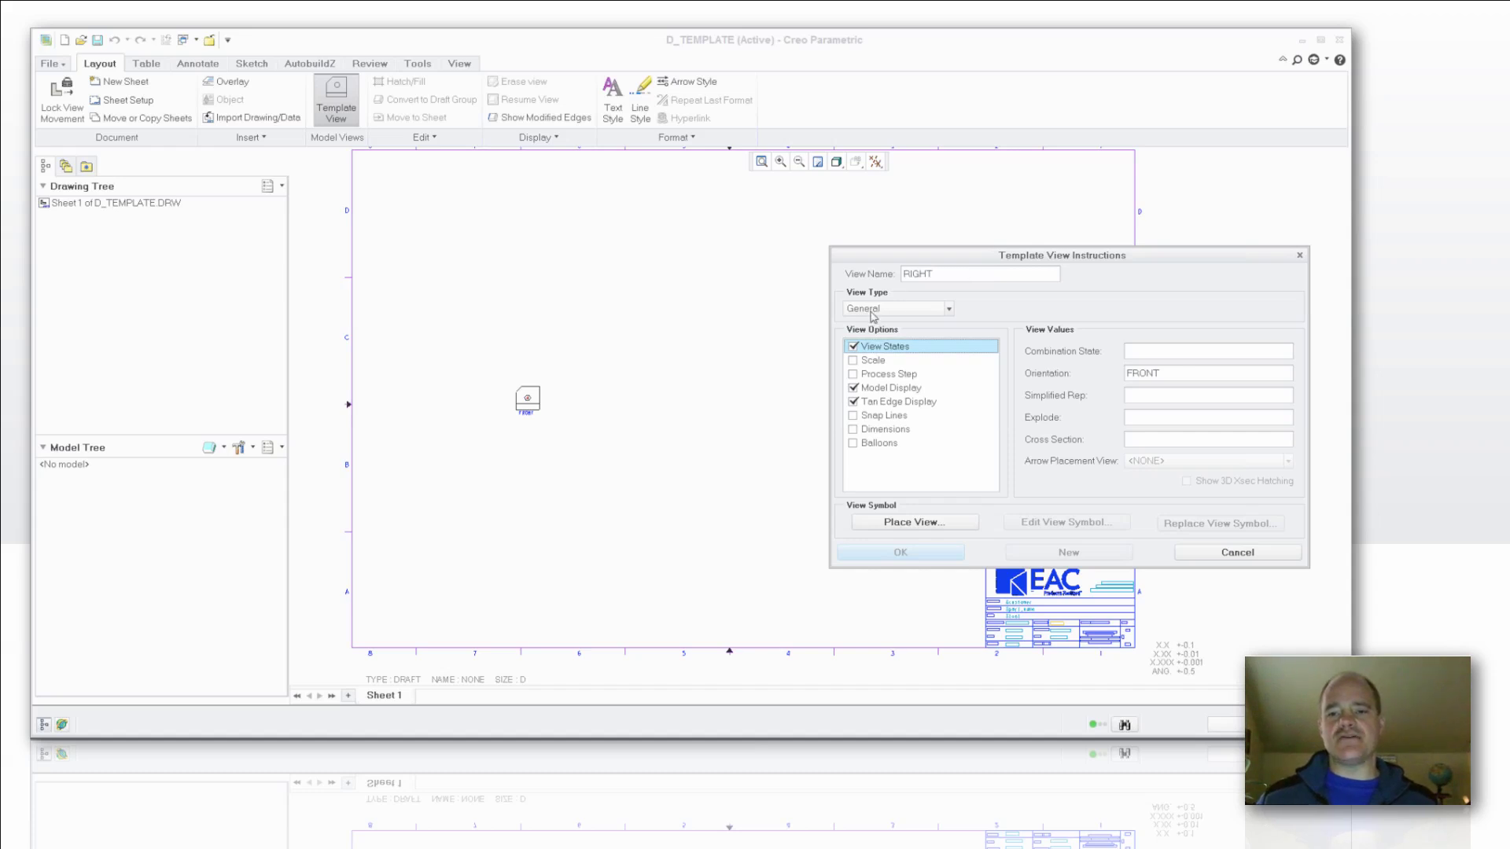
left_click(948, 310)
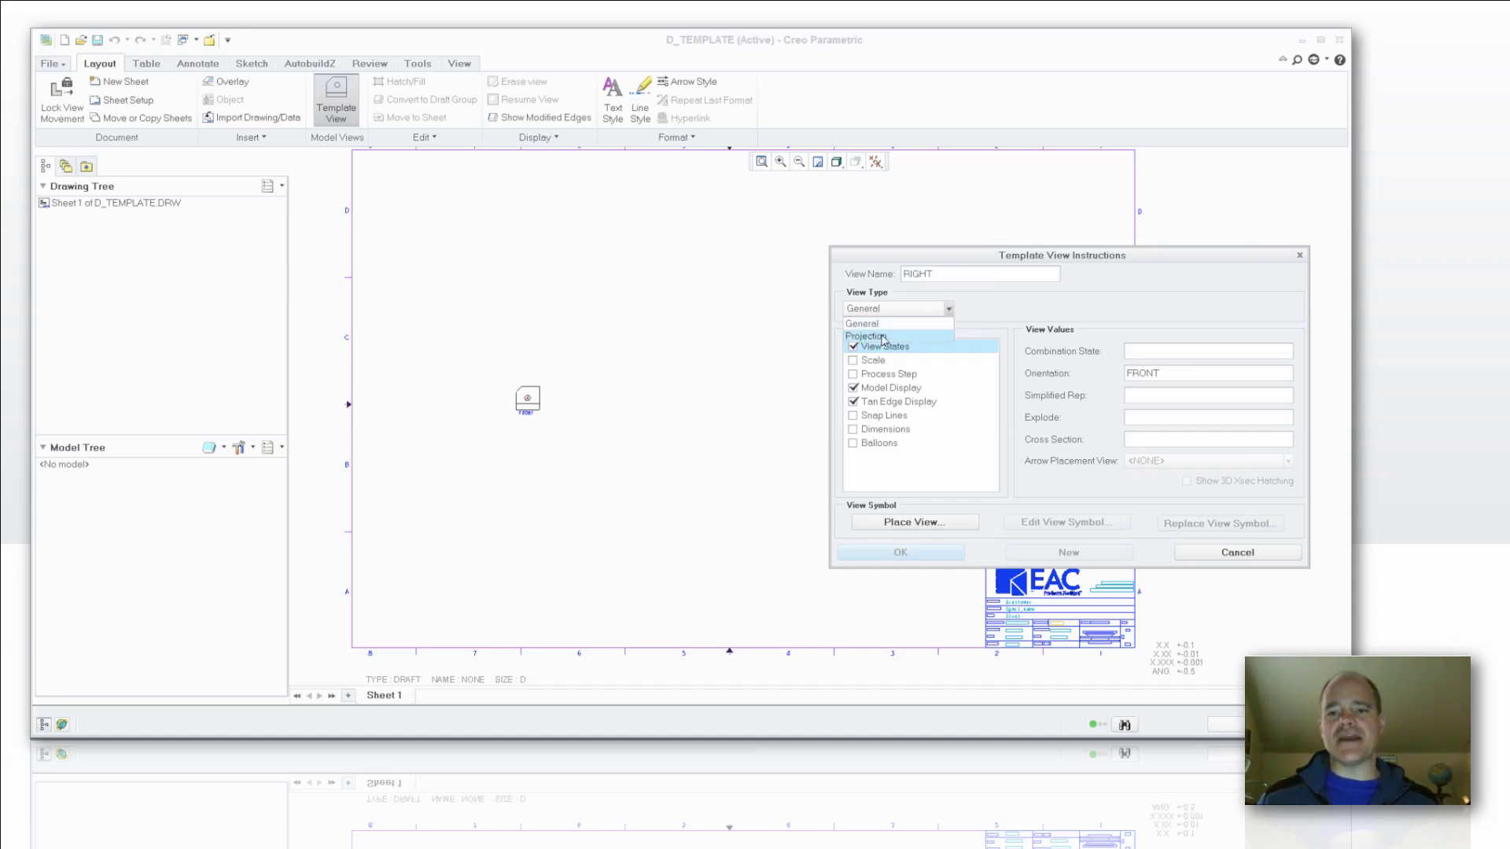
left_click(882, 337)
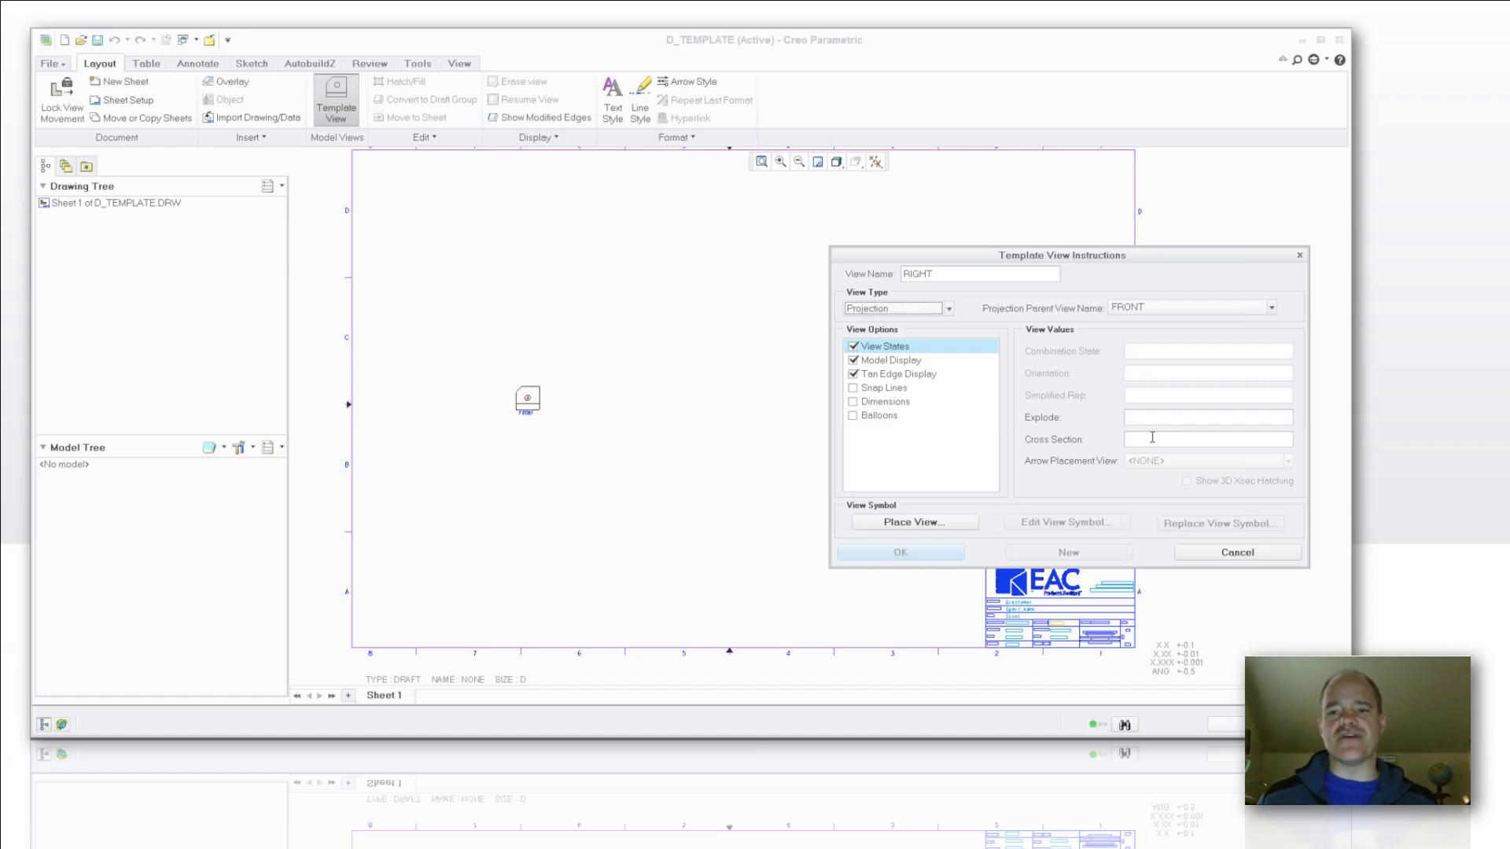
Give the RIGHT view hidden-line display and dimensions with 1.0 snap-line spacing
left_click(888, 360)
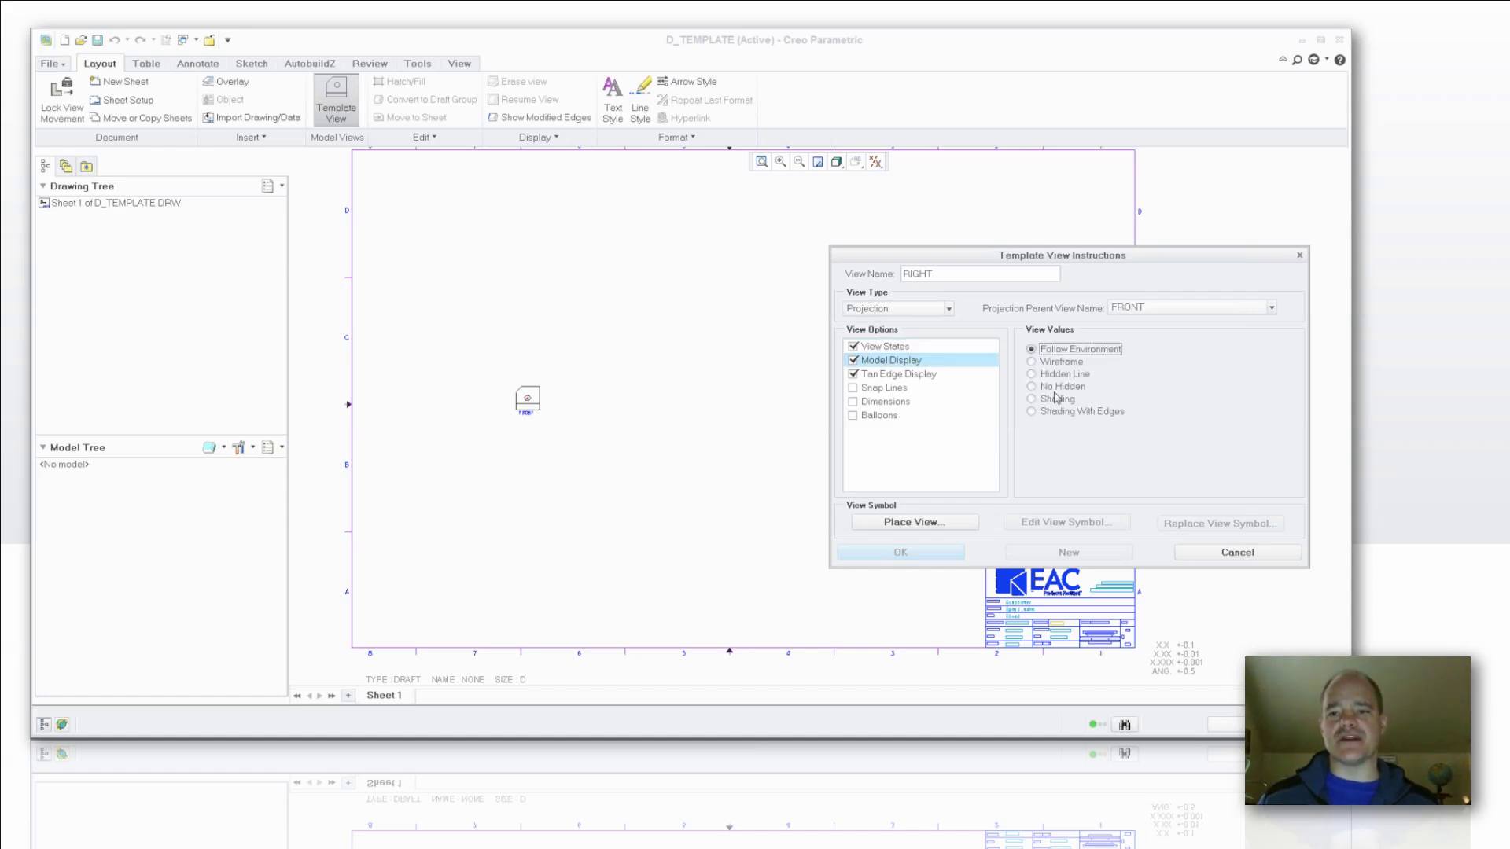
left_click(1055, 389)
left_click(1042, 375)
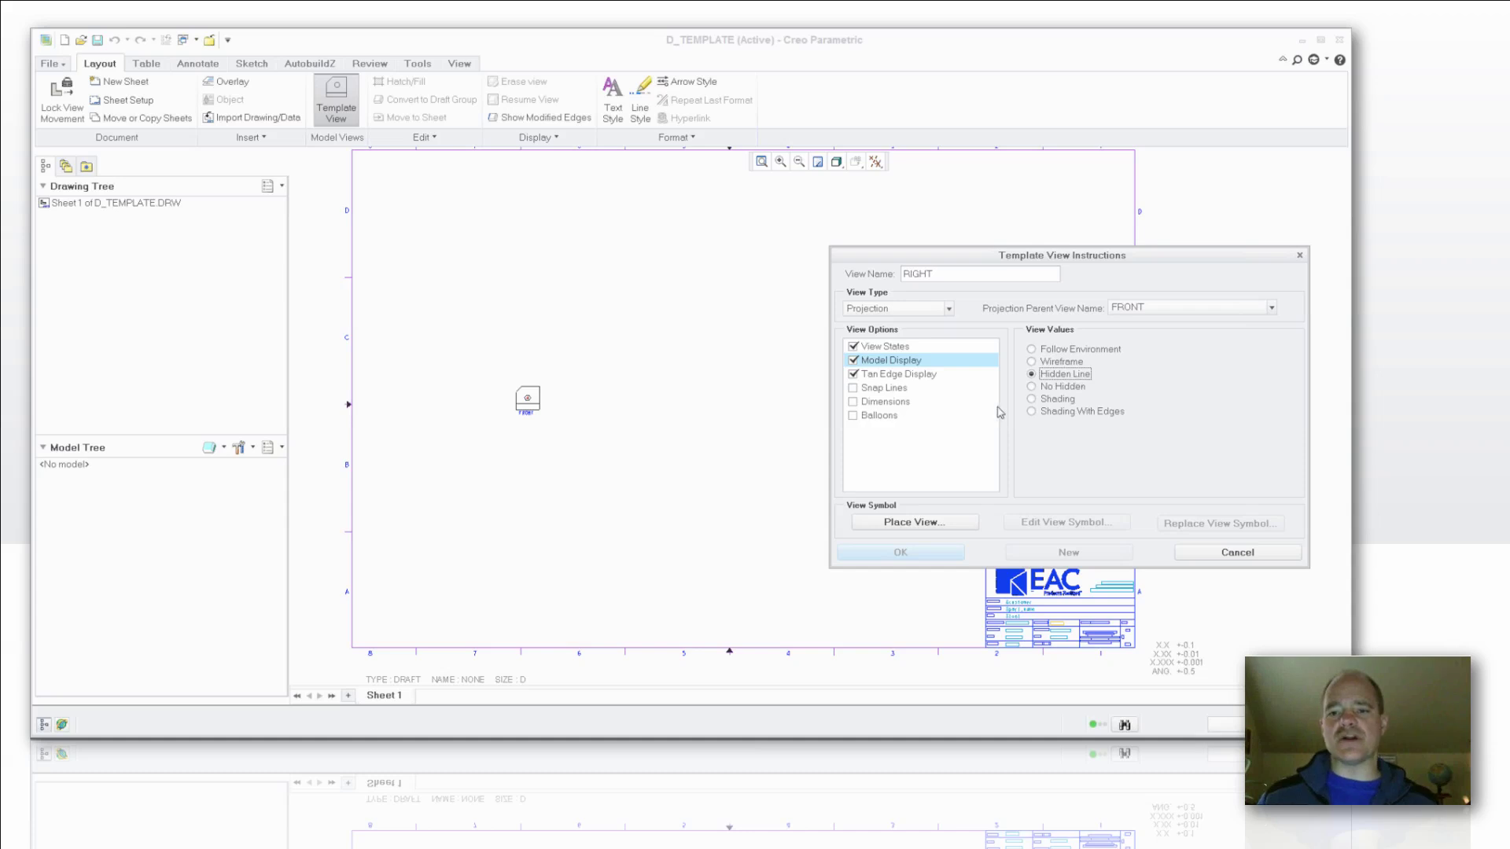
left_click(887, 404)
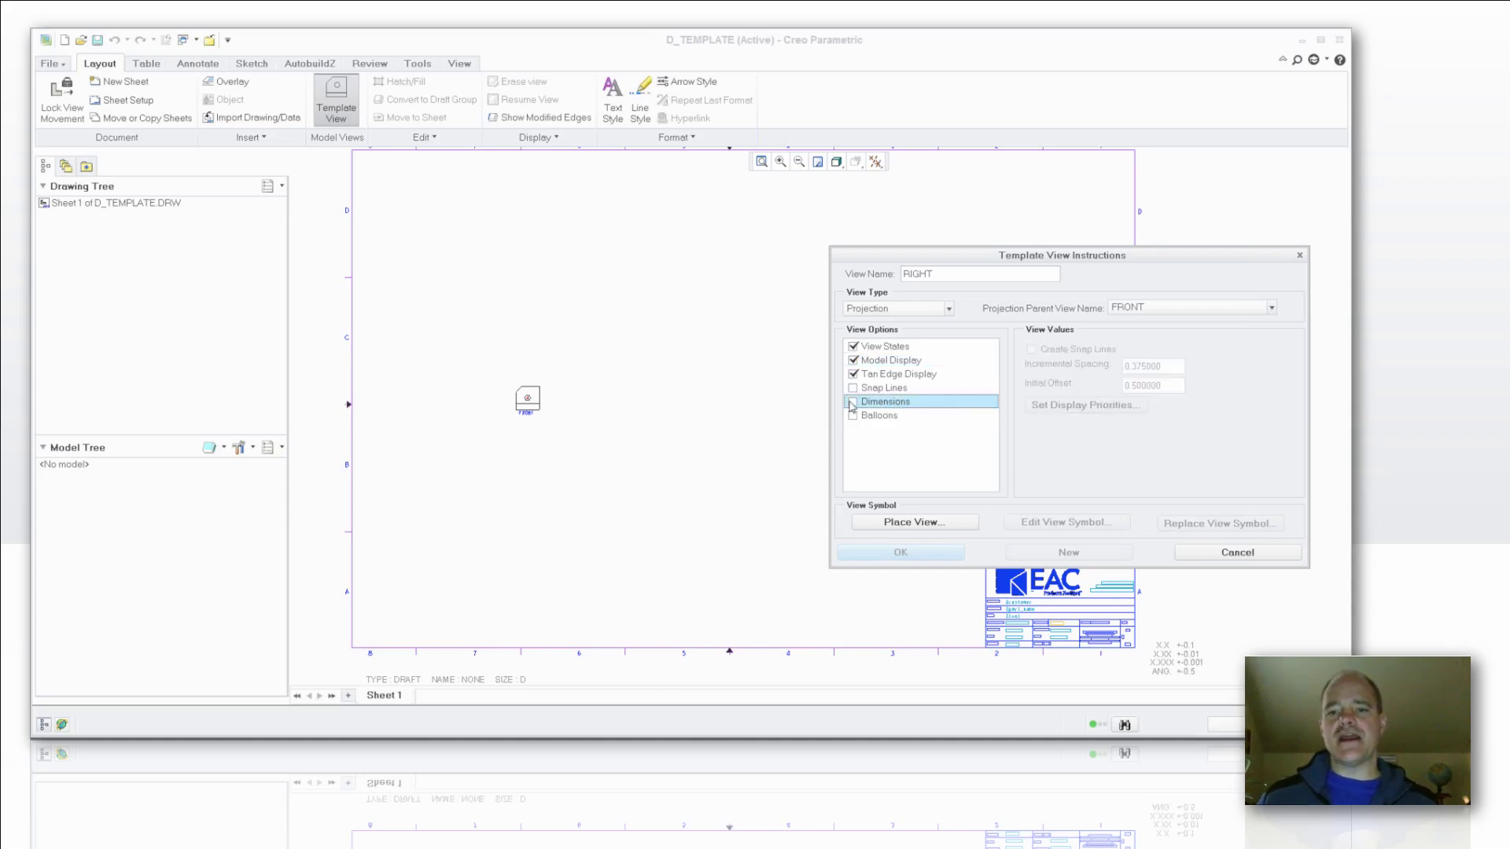
left_click(852, 403)
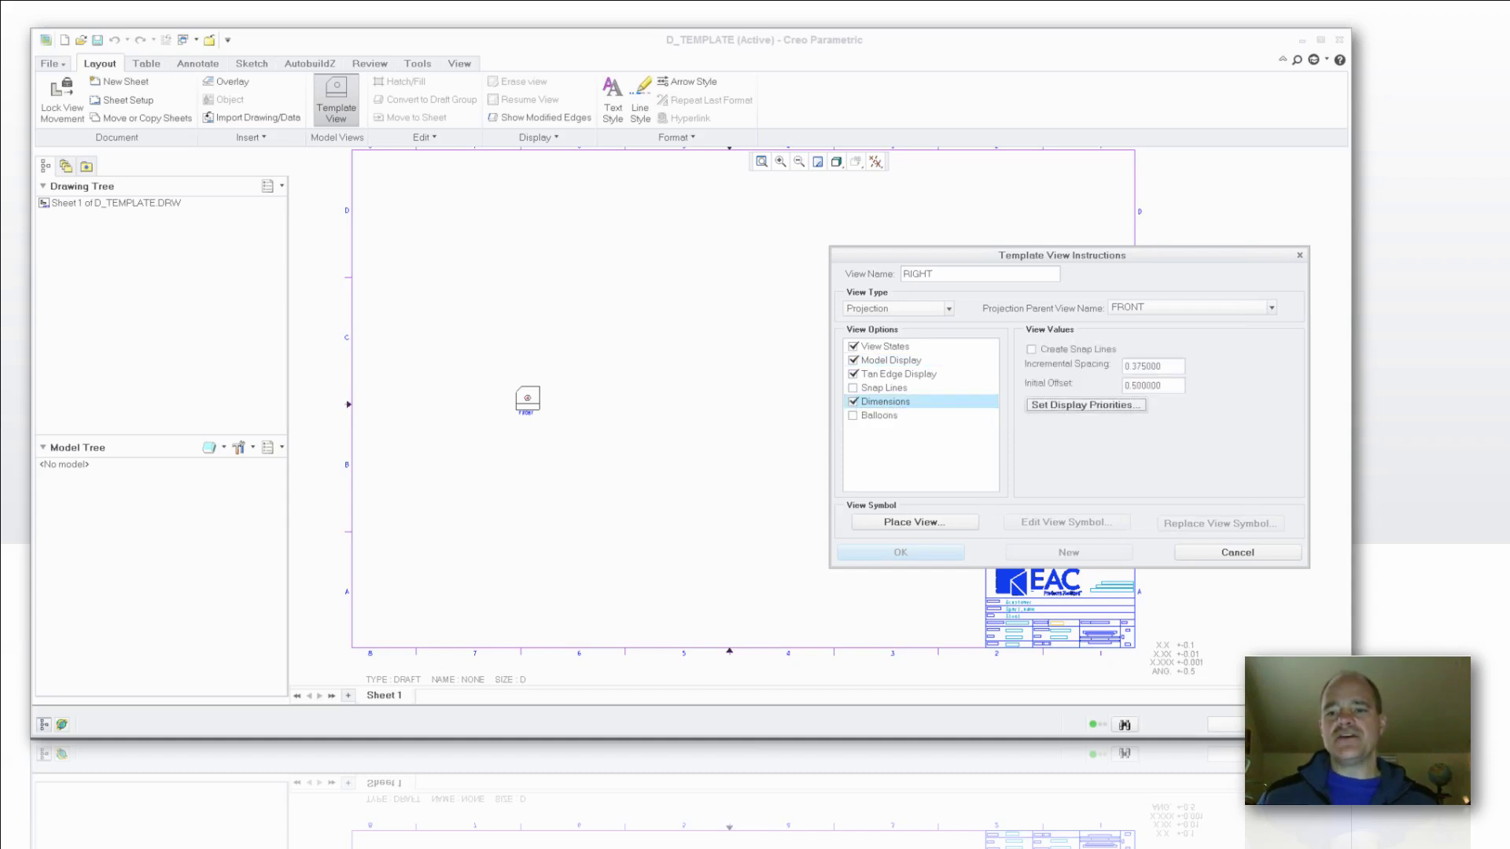
double_click(1144, 366)
type("1.000000")
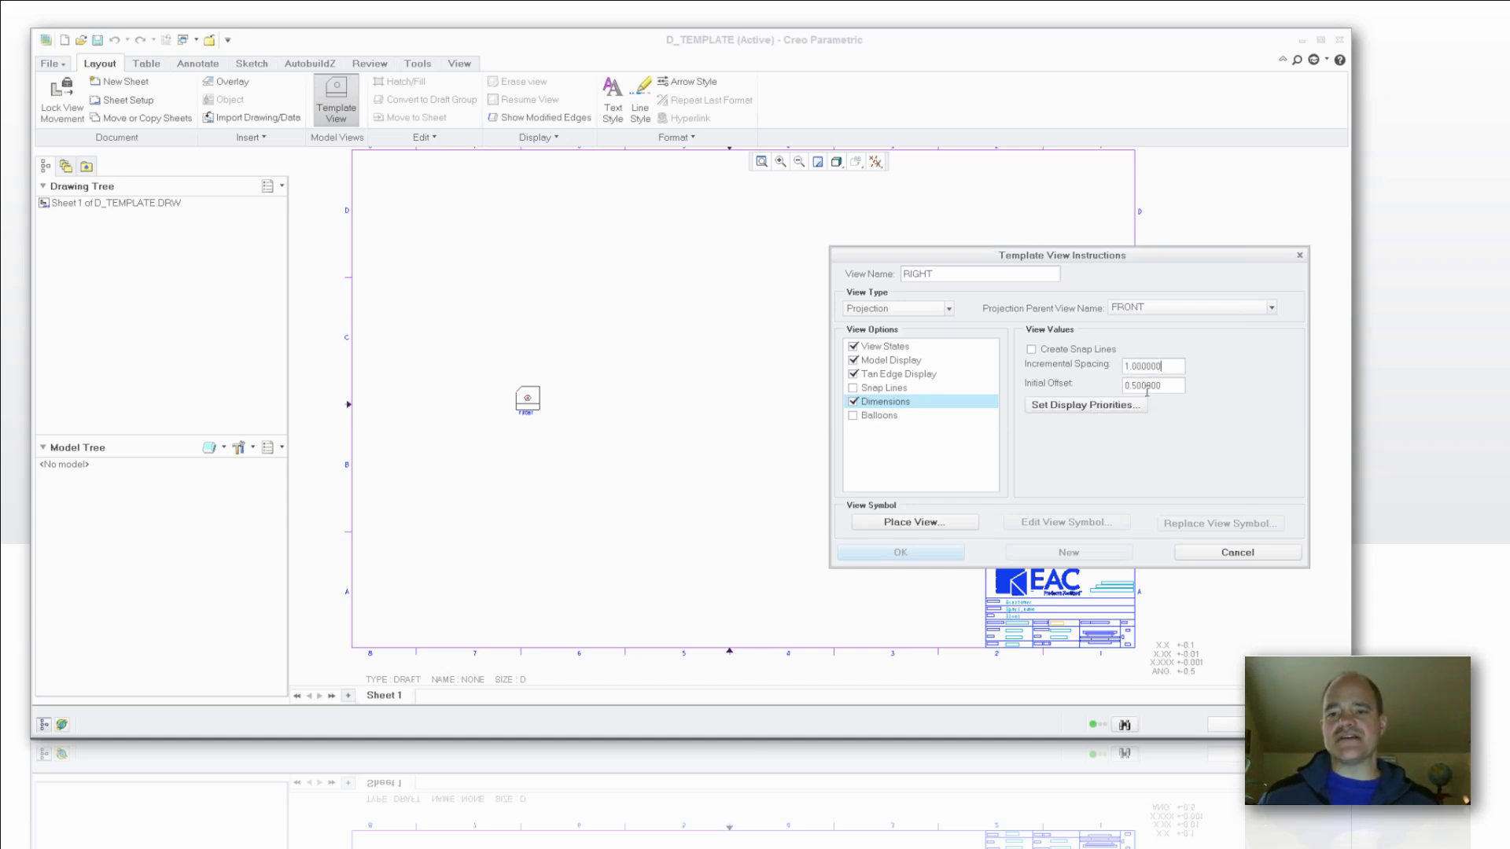
left_click(1106, 405)
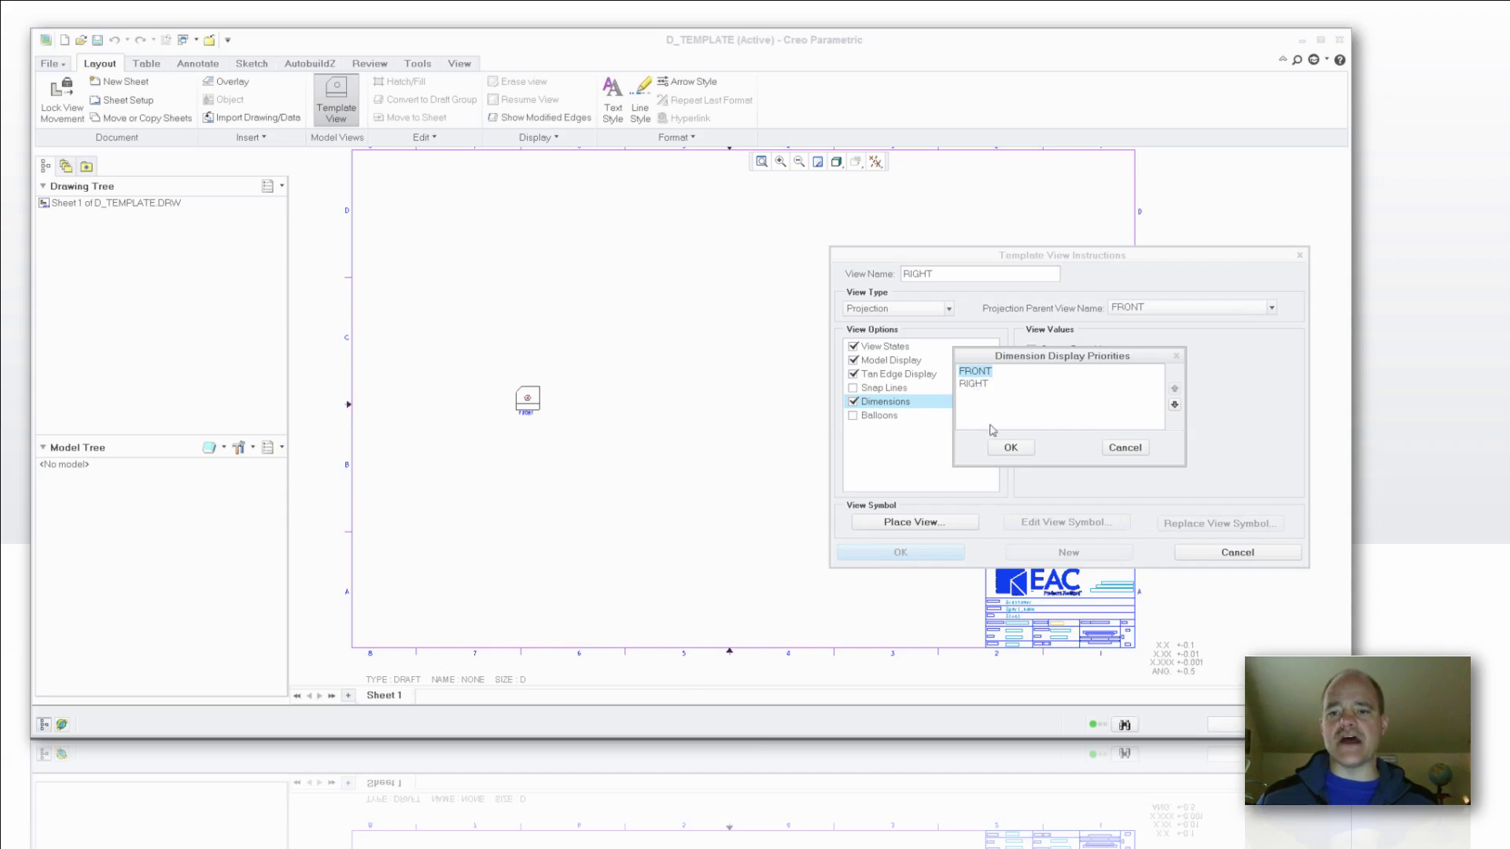
left_click(1009, 448)
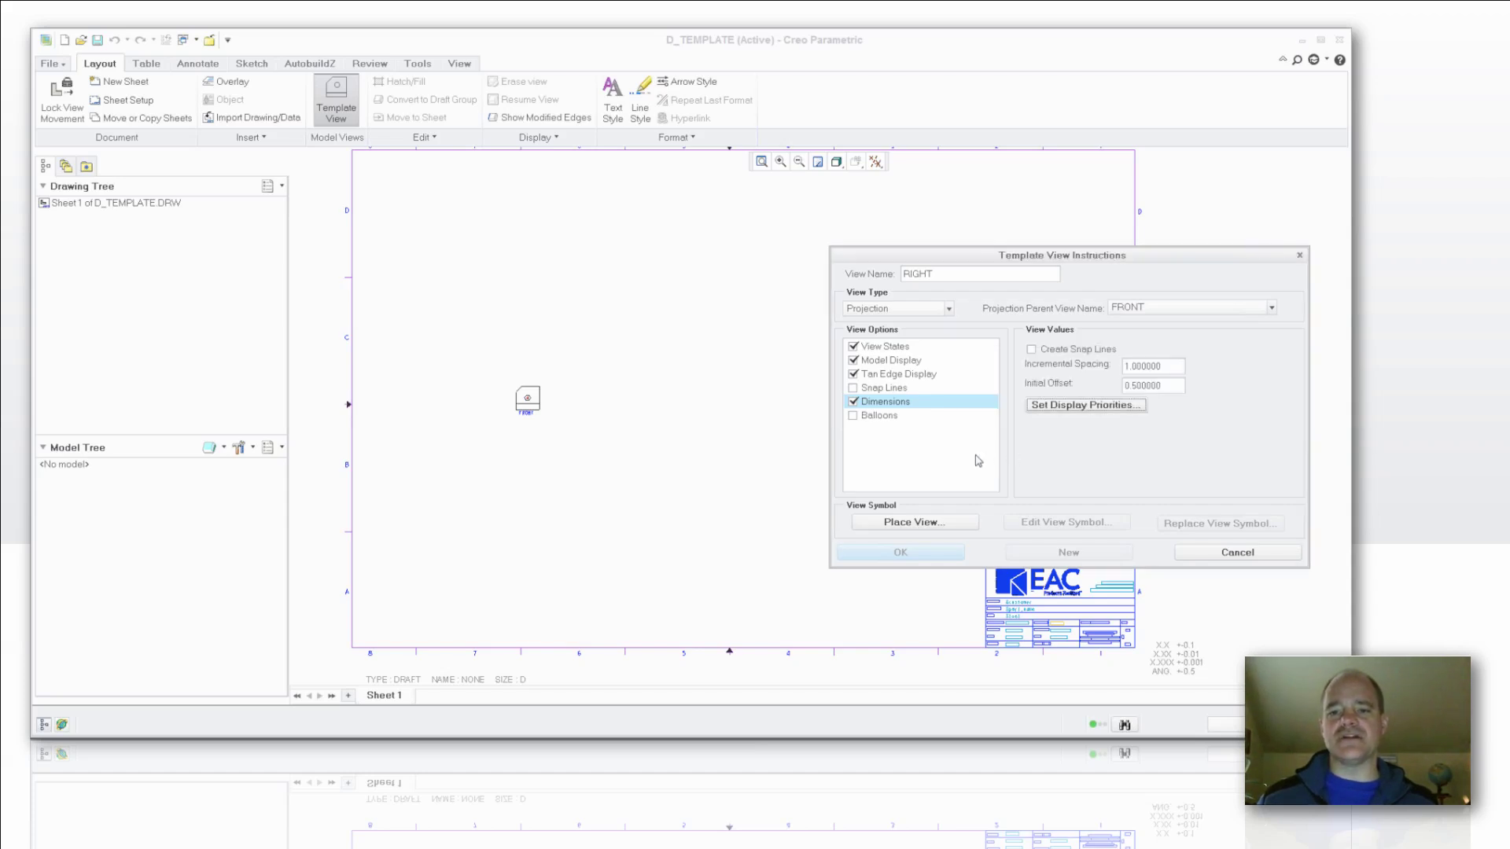
Place the RIGHT view to the right of FRONT and confirm it
left_click(920, 523)
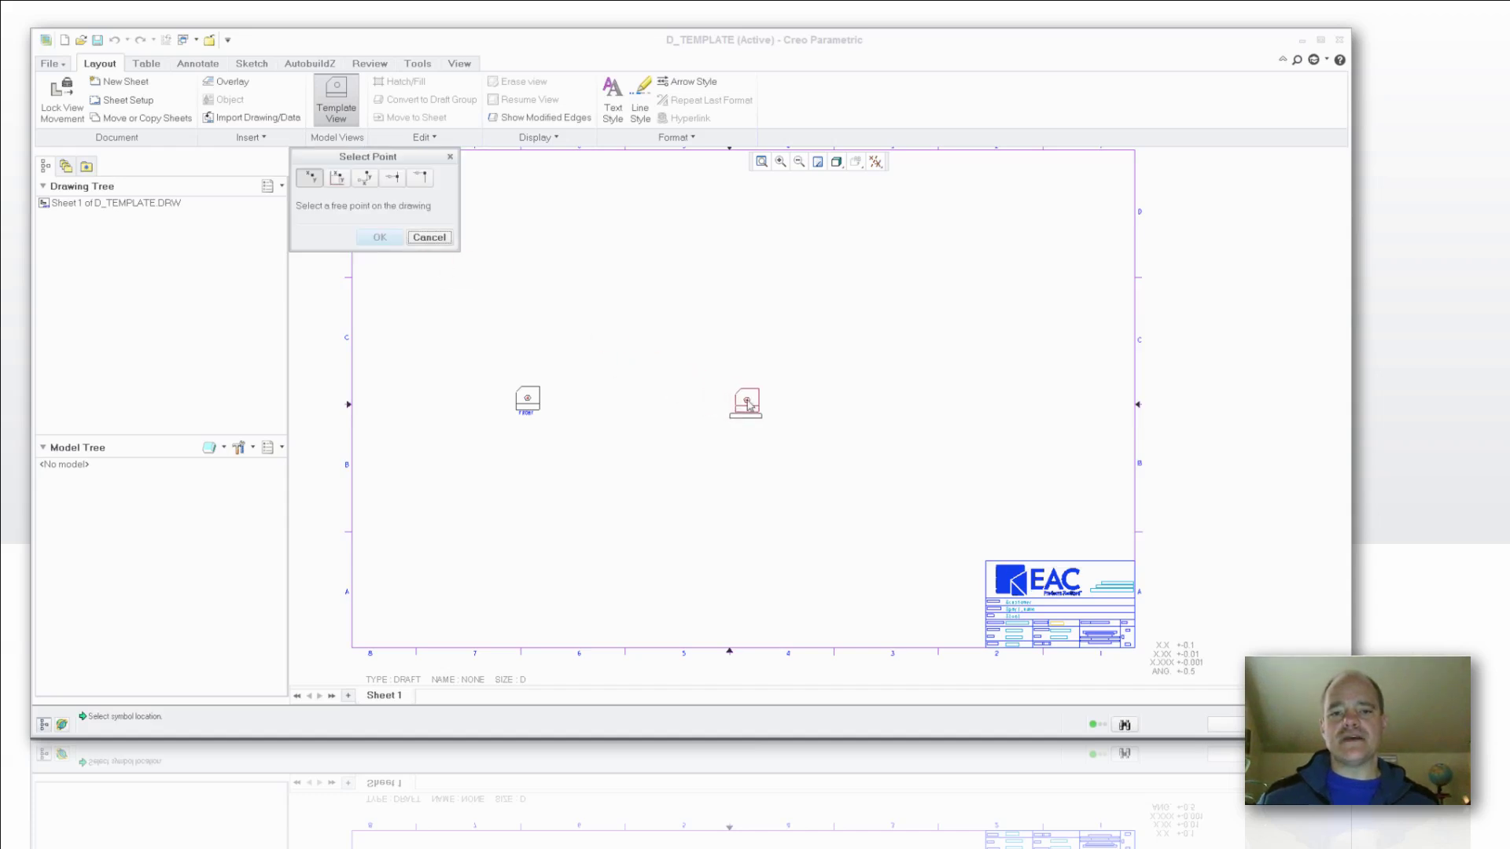
left_click(861, 397)
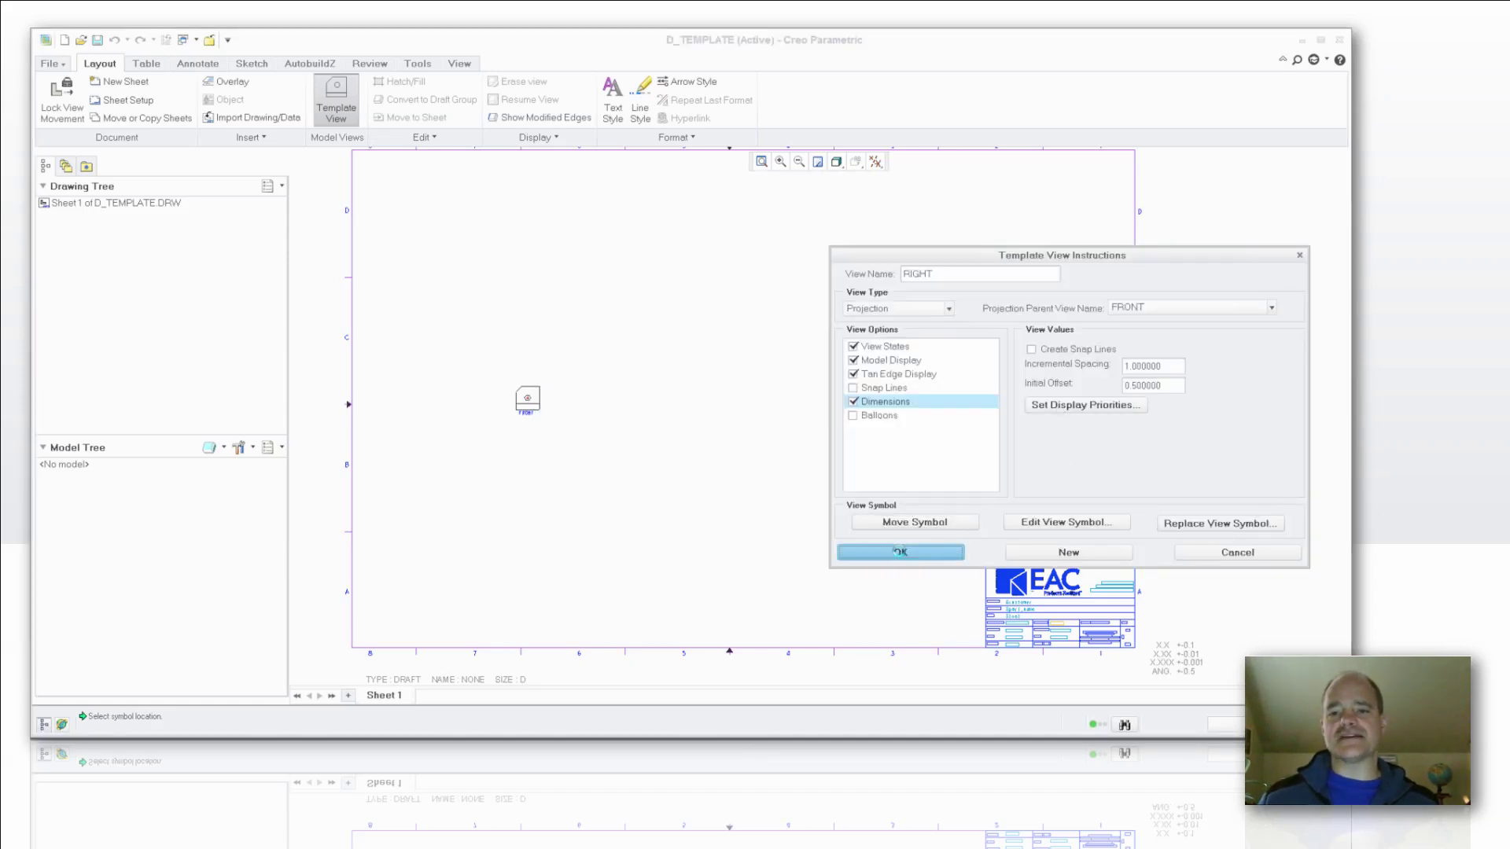
left_click(901, 554)
right_click(842, 286)
left_click(889, 323)
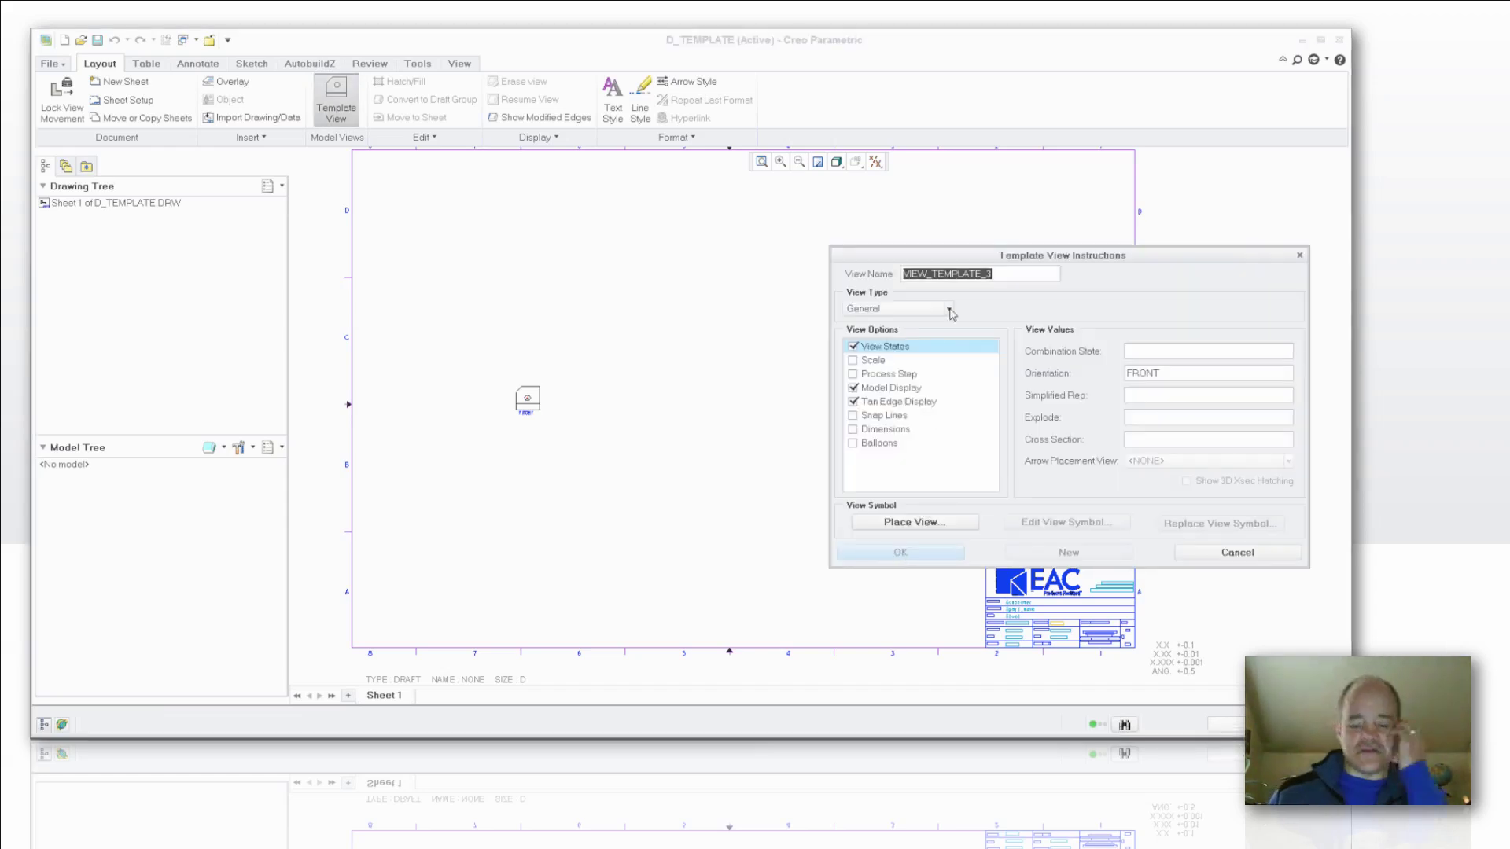
Name the third template view ISOMETRIC and set its orientation to isometric
type("isometric")
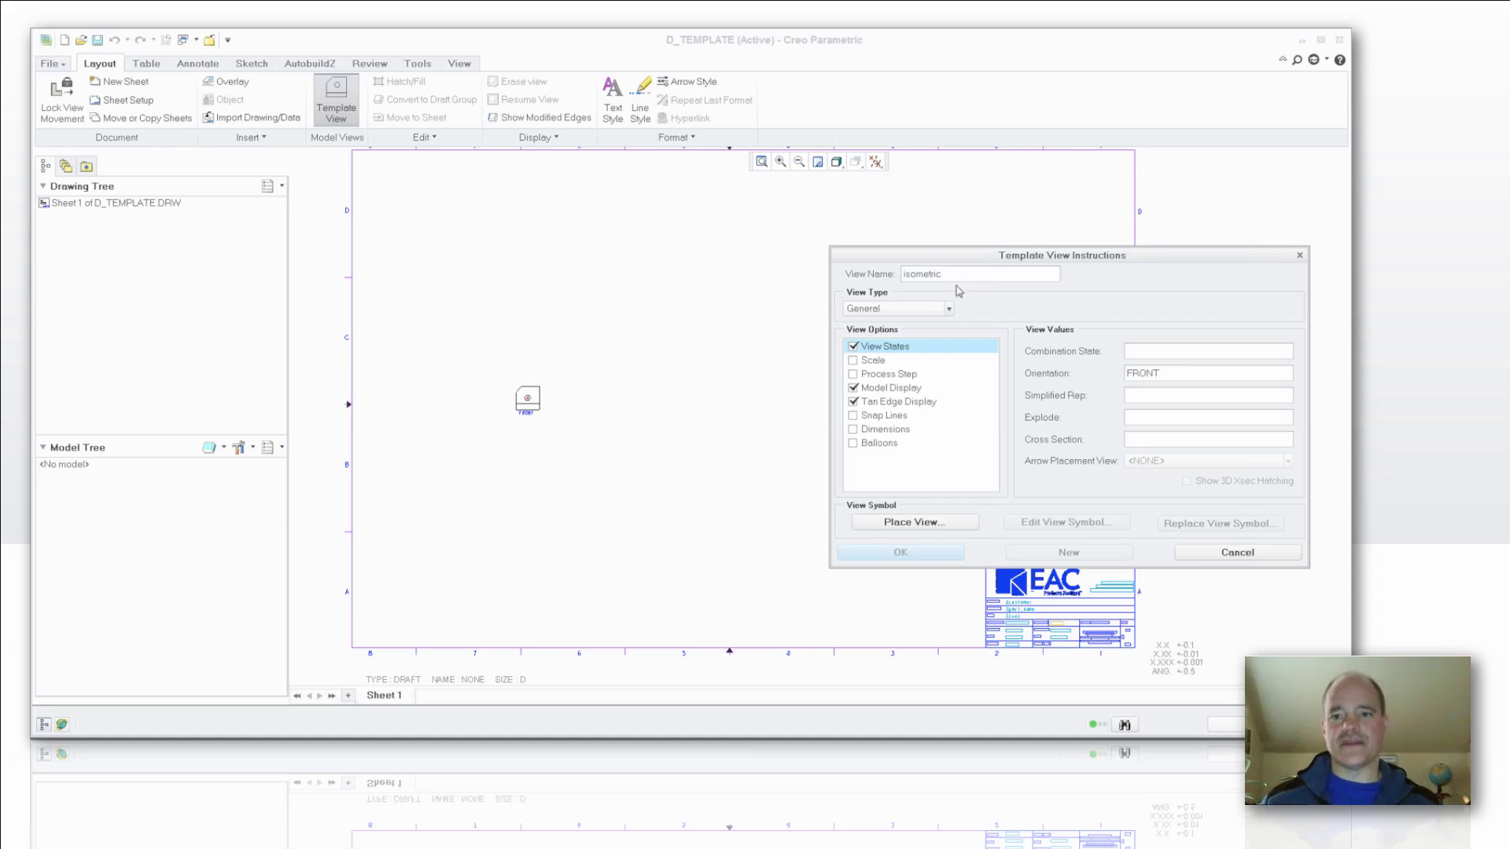
left_click_drag(960, 276, 882, 277)
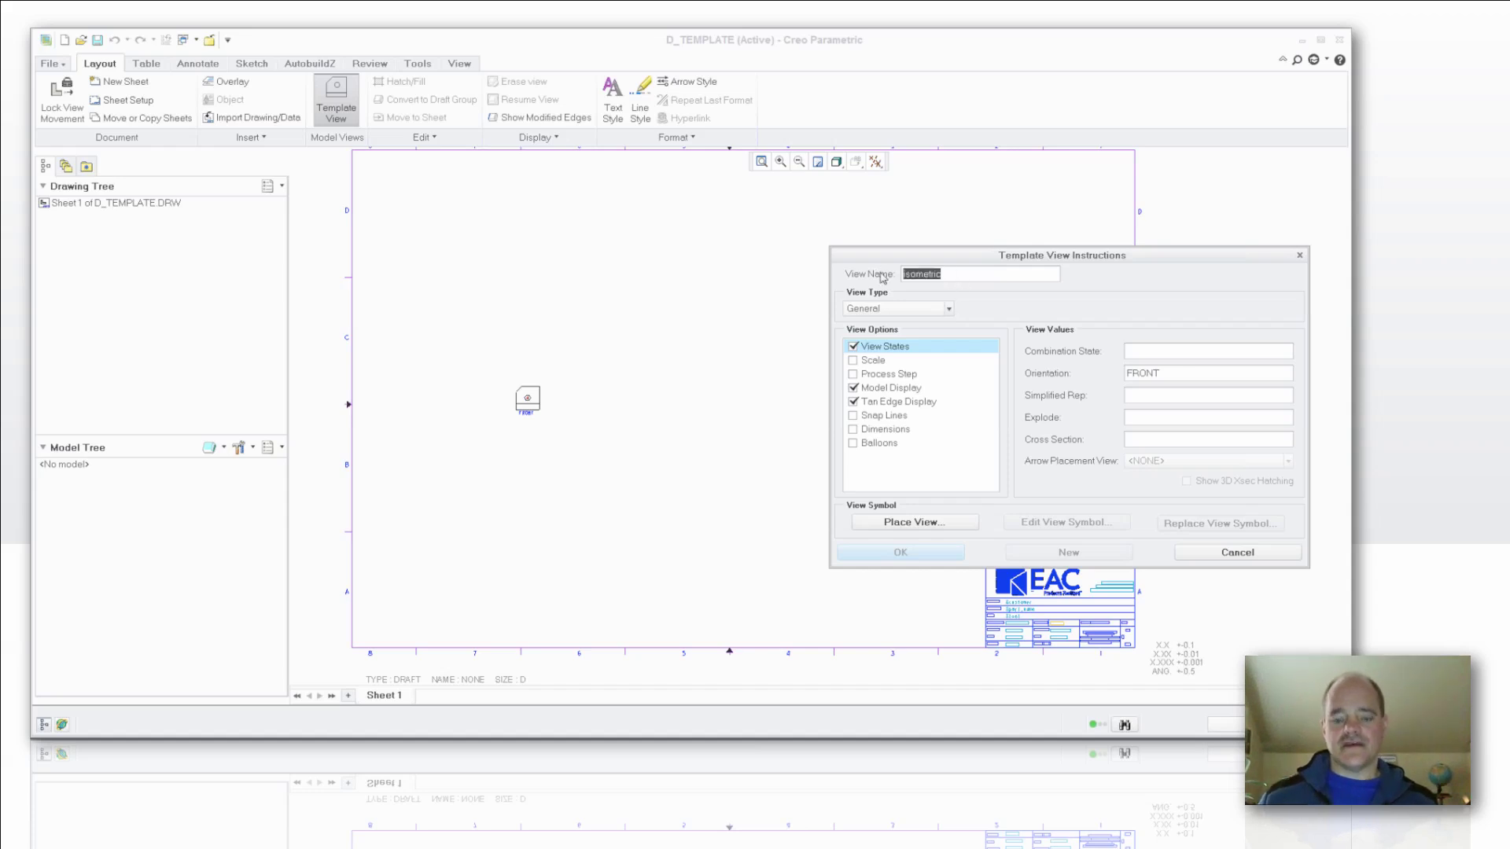
left_click(932, 348)
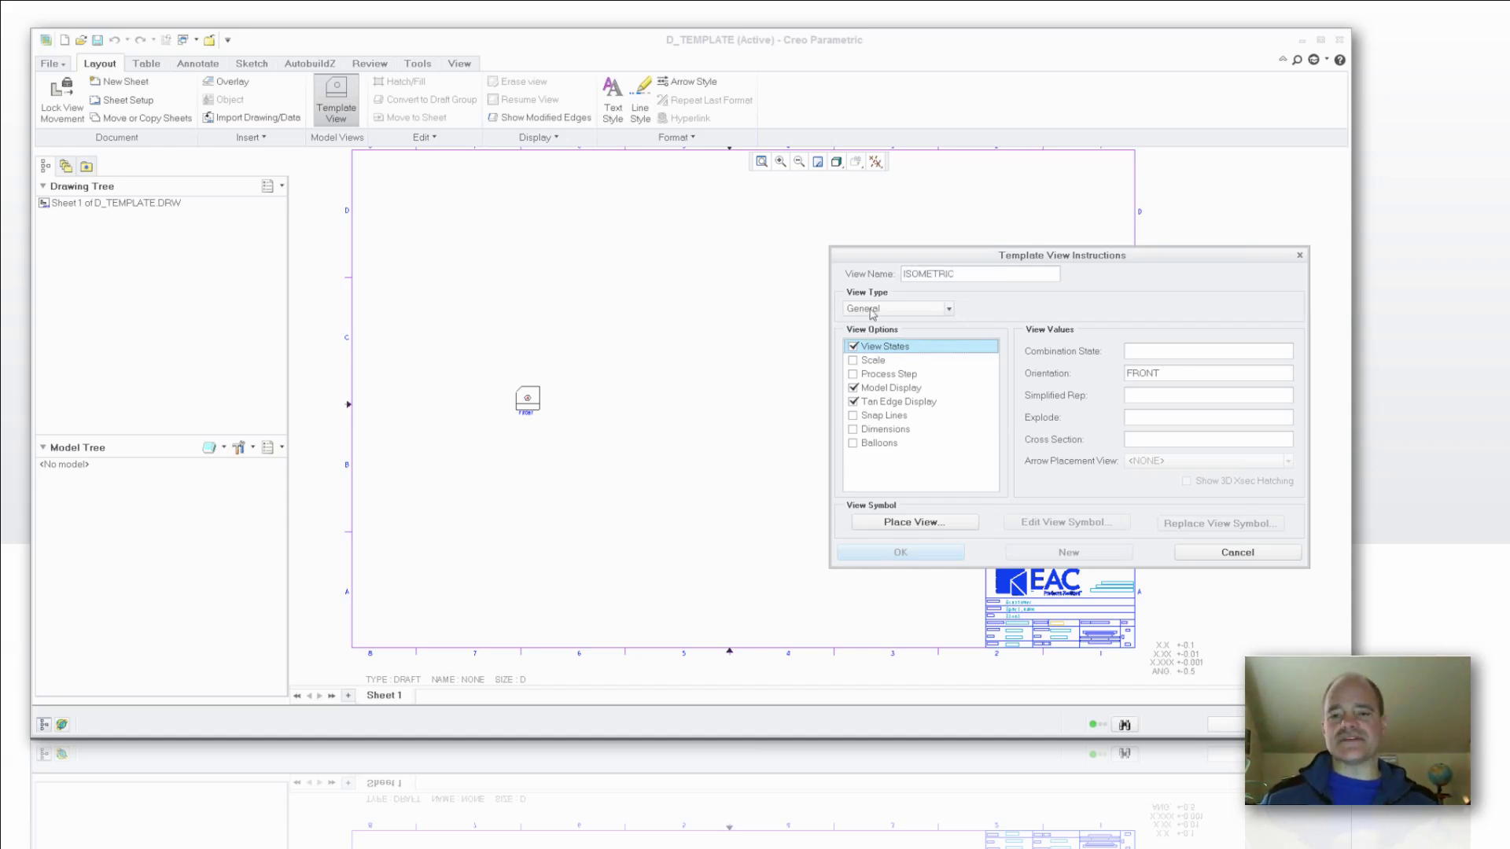
left_click_drag(1184, 377, 1093, 375)
type("isometric")
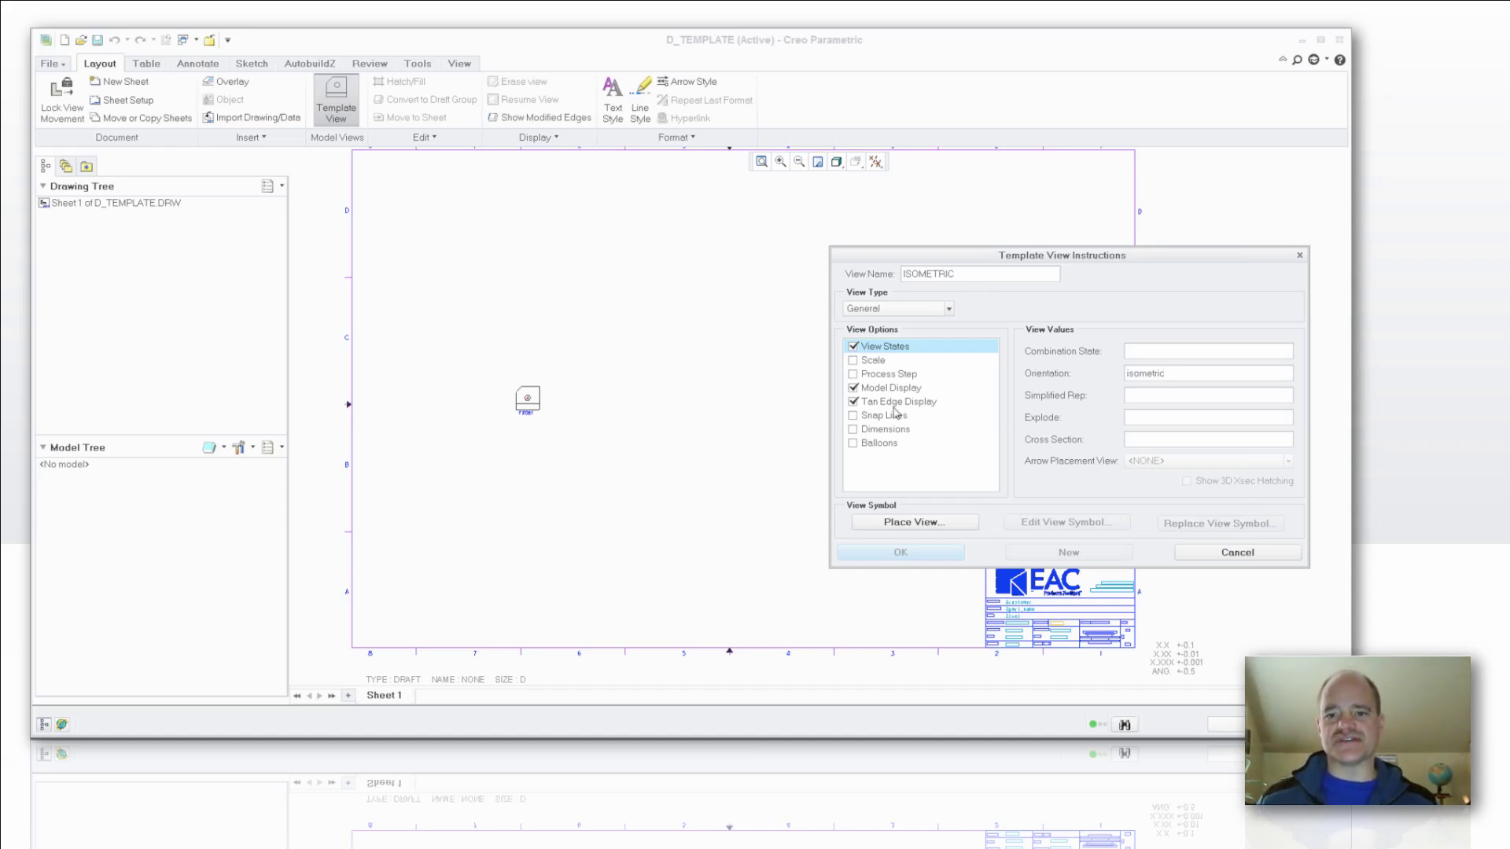
Set ISOMETRIC to shaded-with-edges display at scale 0.5, placed near the sheet's upper right
left_click(871, 390)
left_click(1075, 412)
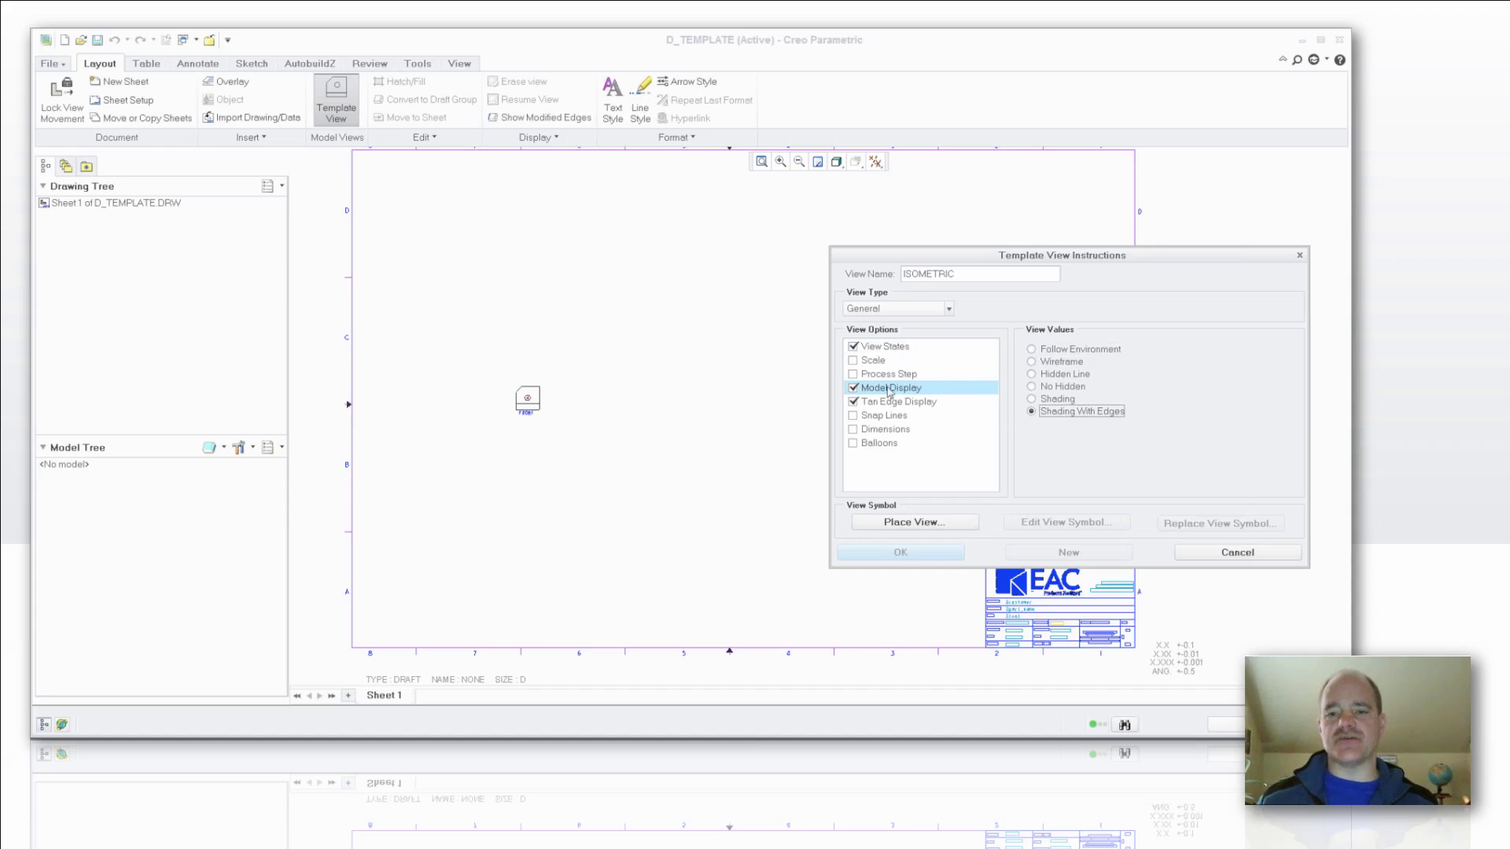
left_click(853, 360)
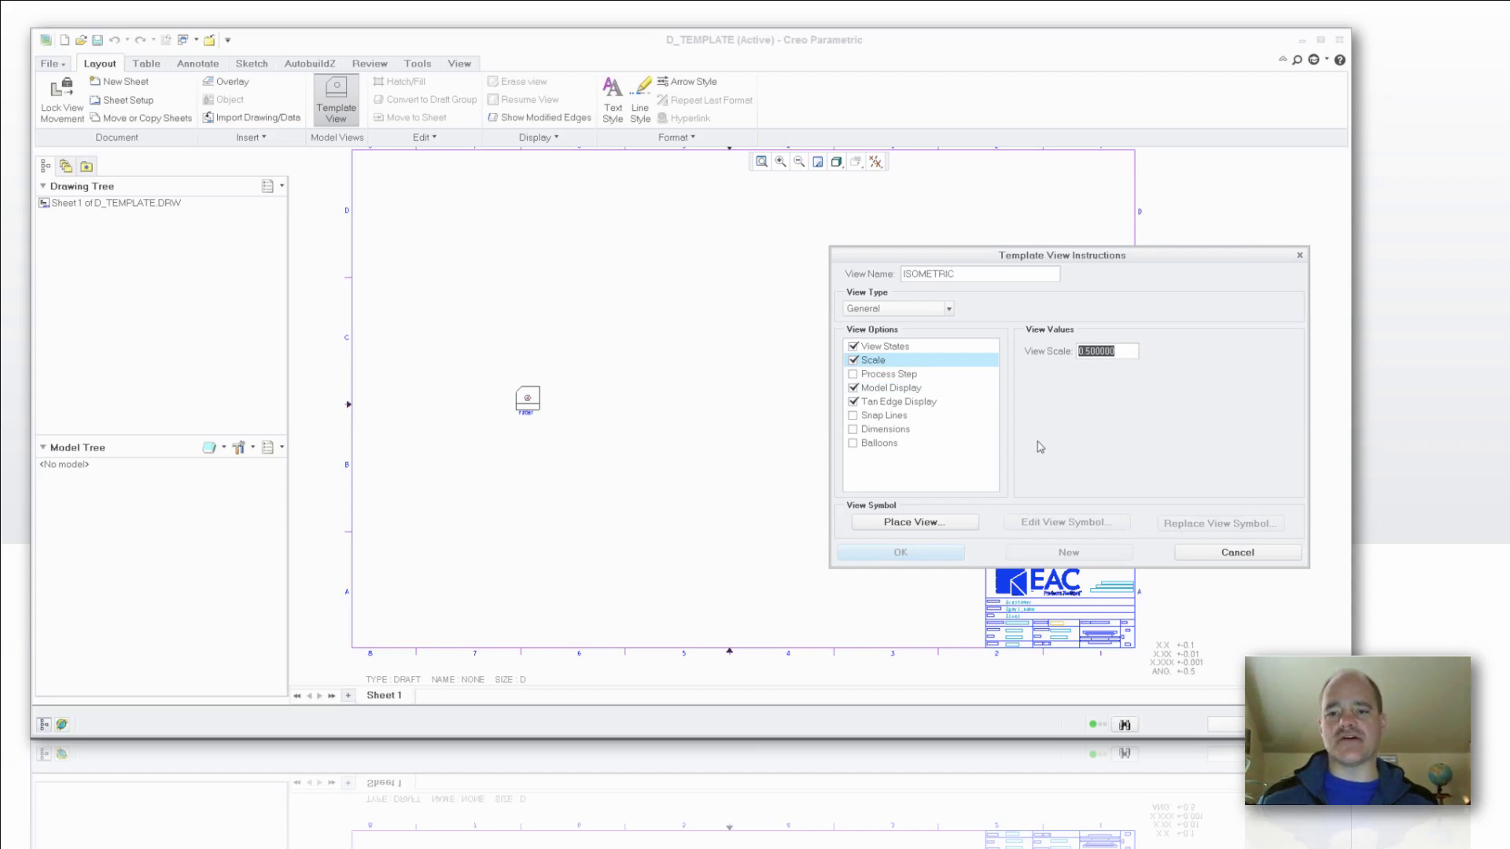
left_click(911, 523)
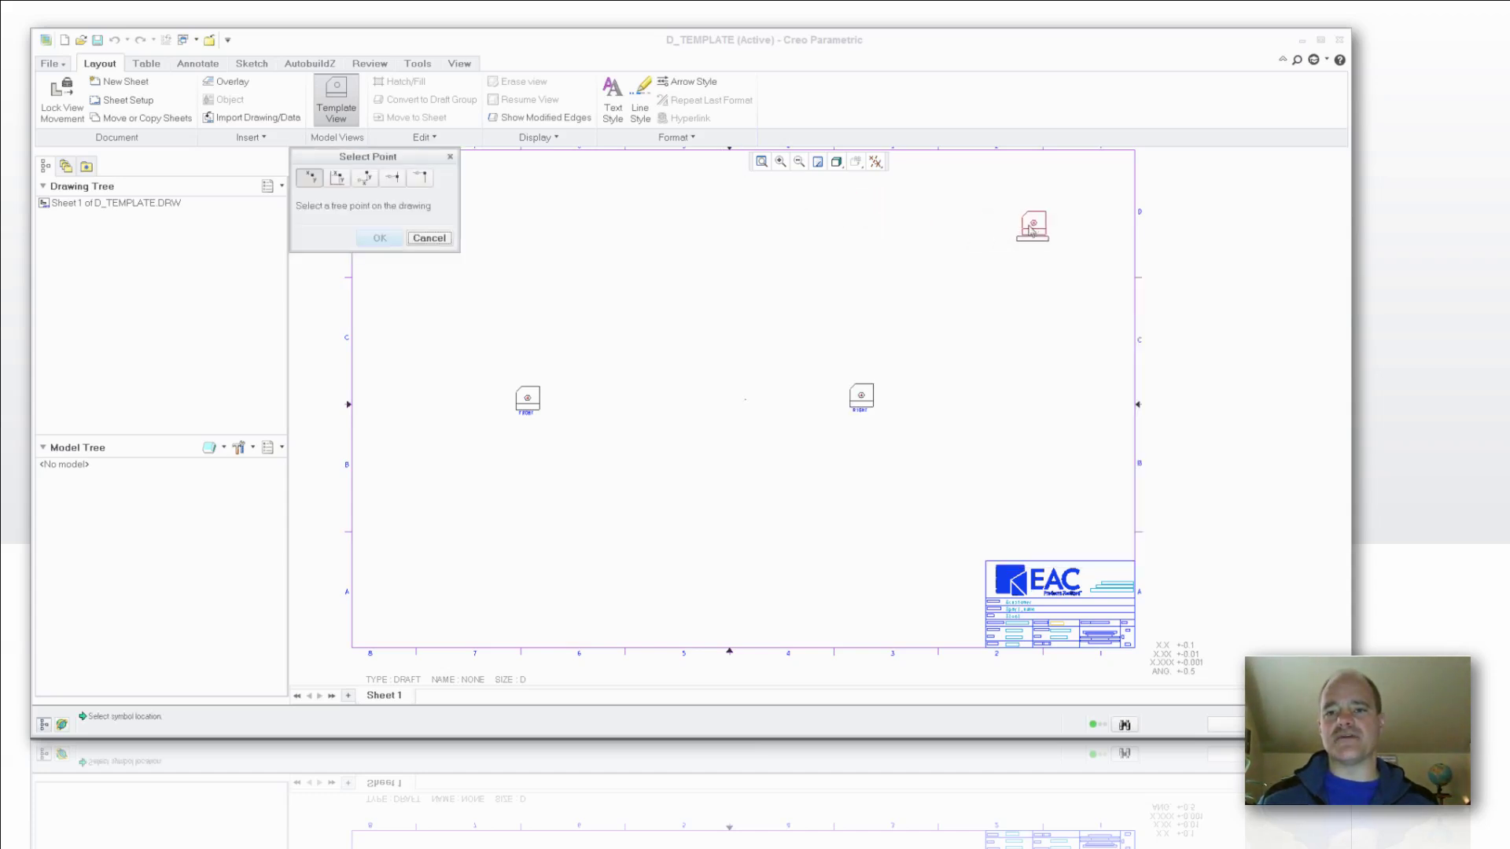
left_click(1004, 258)
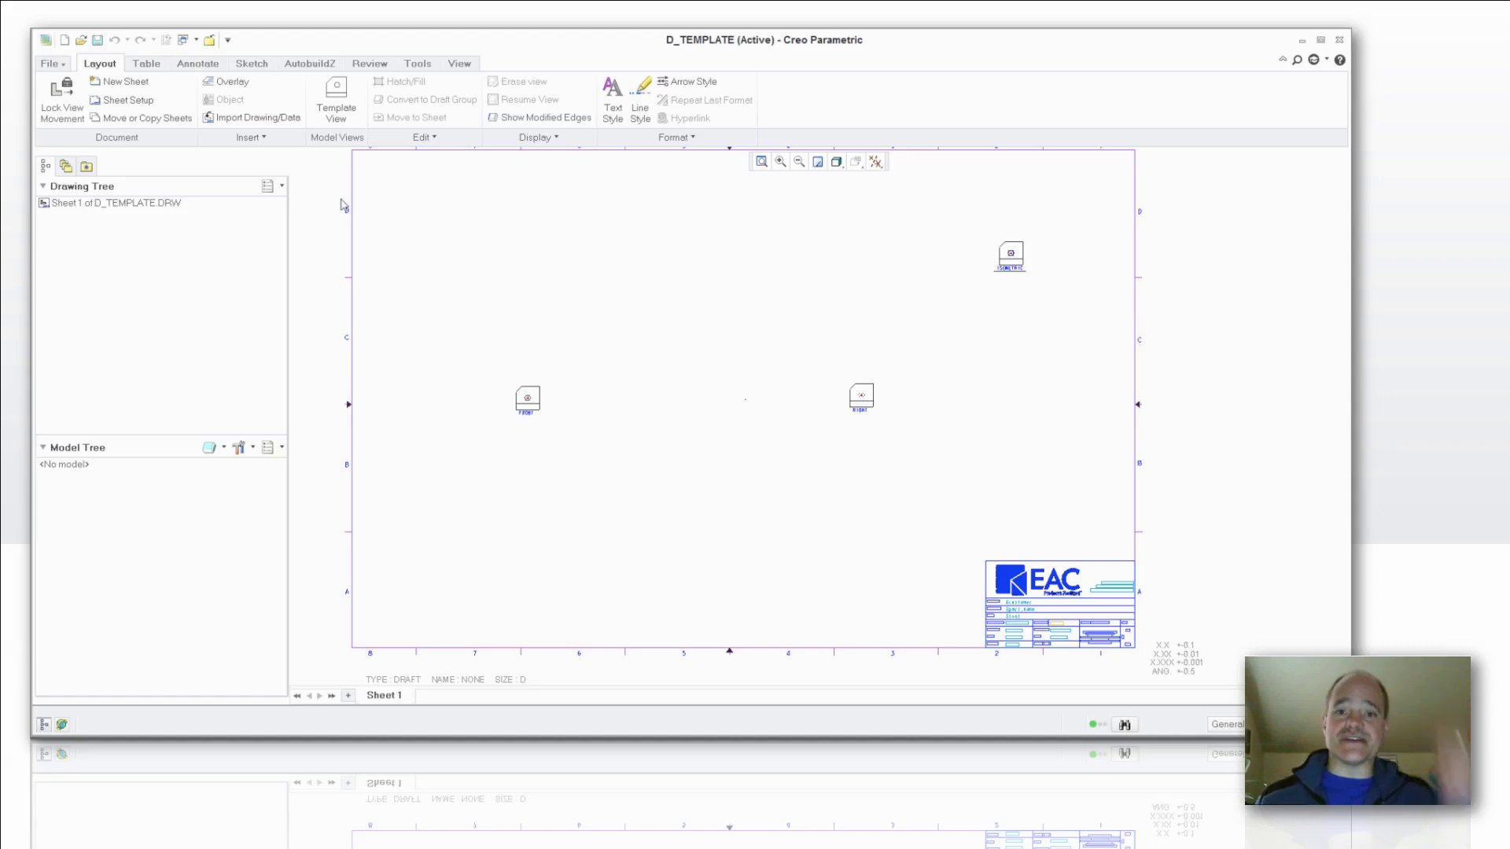
Cancel saving the drawing template and switch back to the sleeve part window
left_click(98, 40)
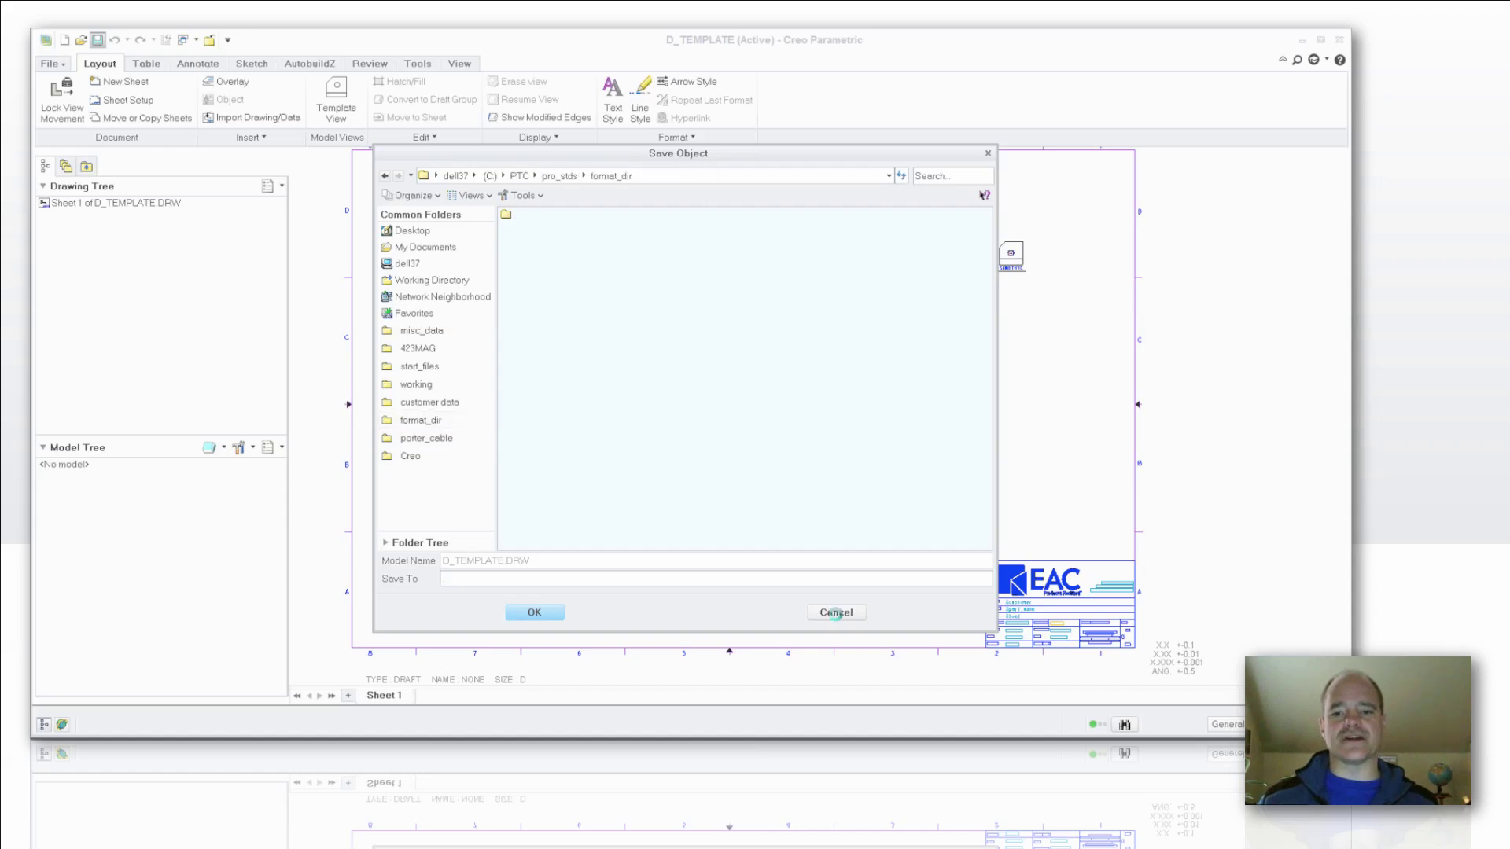
left_click(831, 614)
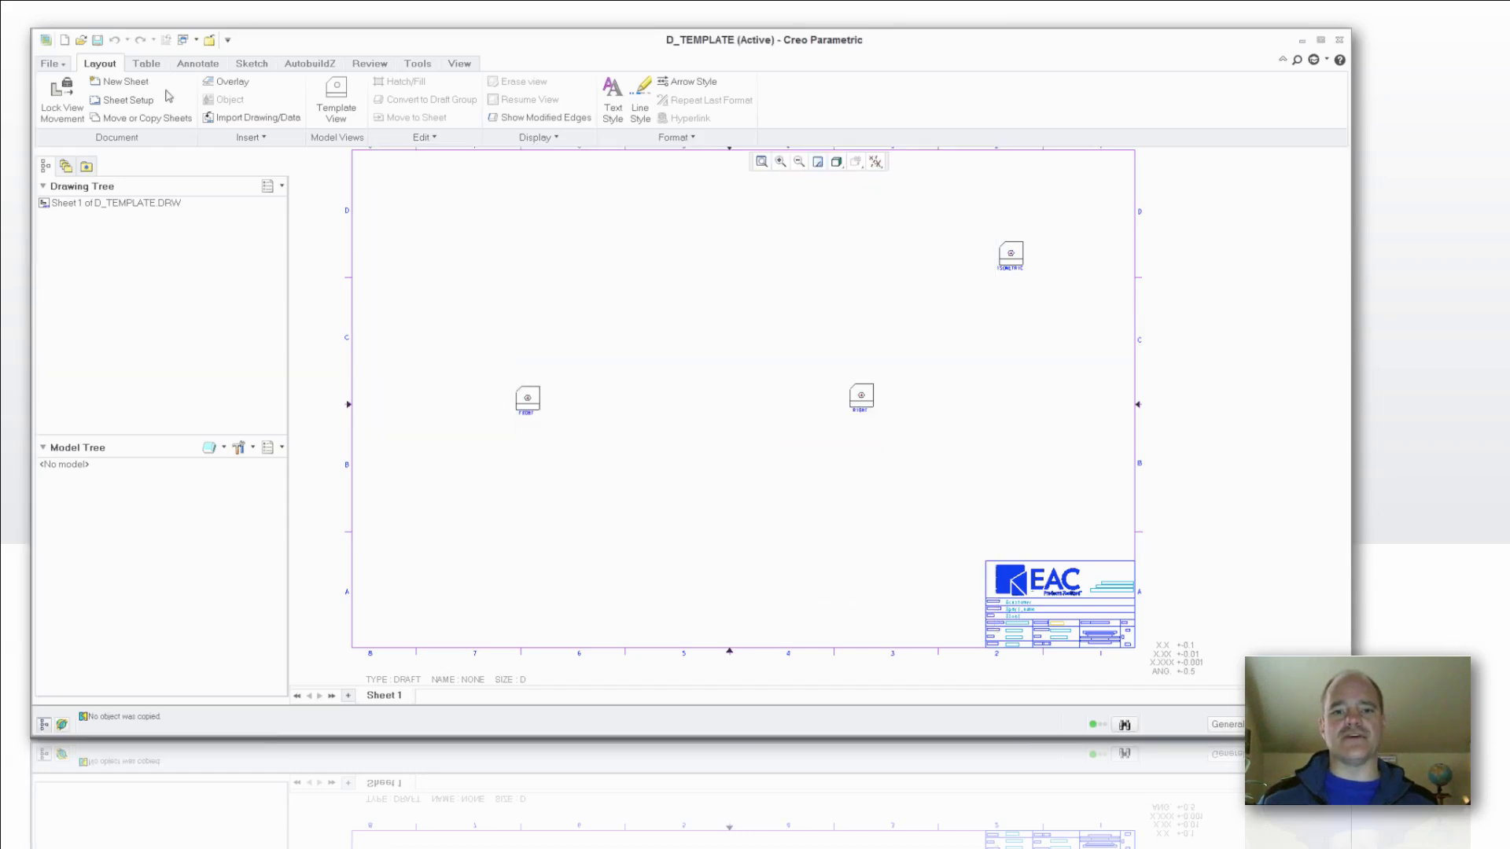
left_click(198, 40)
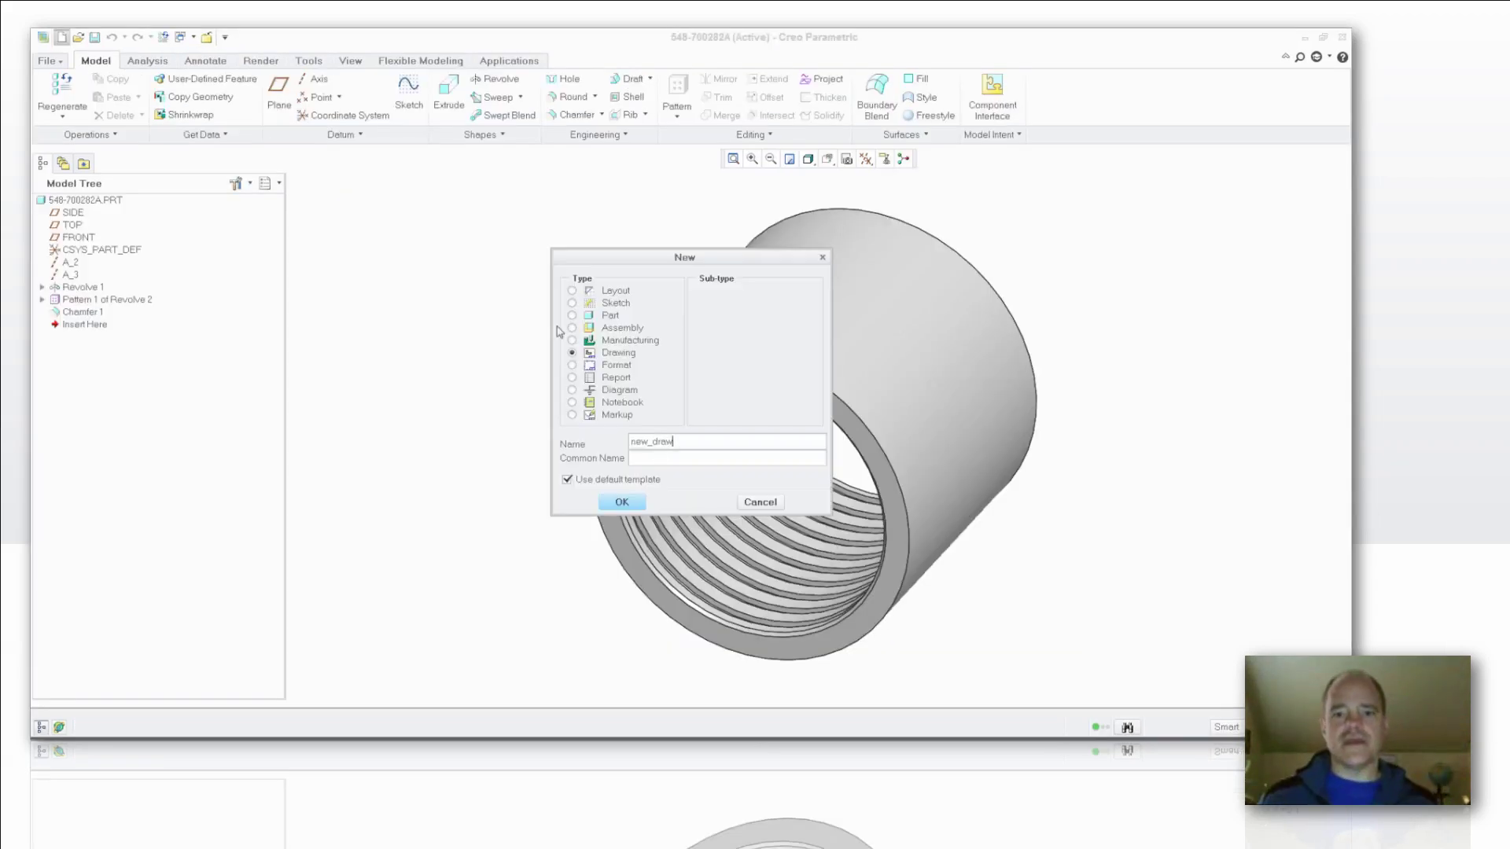
Create drawing new_draw for the sleeve from the d_template.drw template instead of the default
left_click(567, 481)
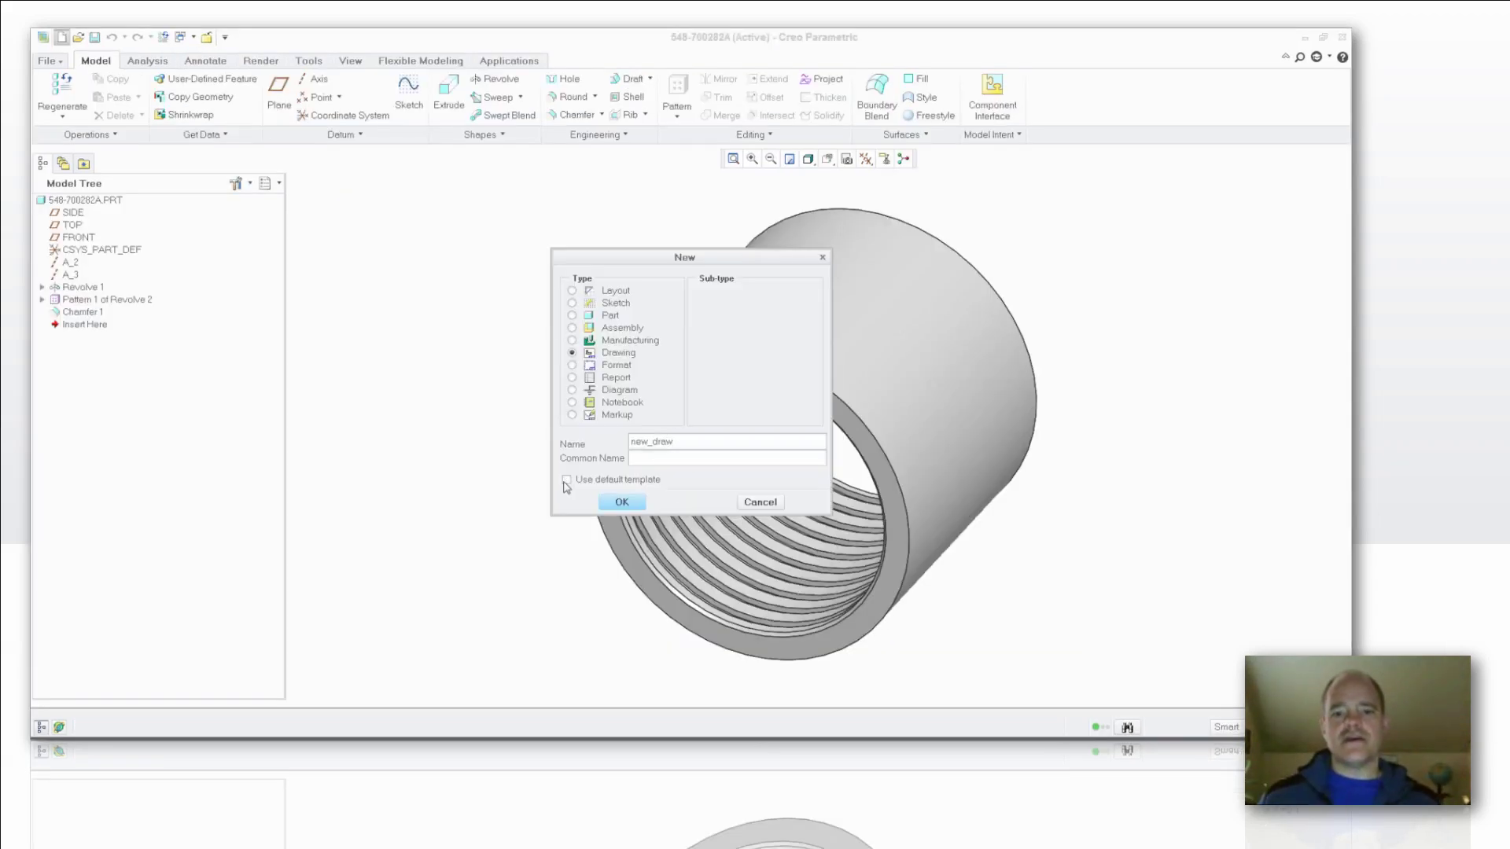
left_click(621, 503)
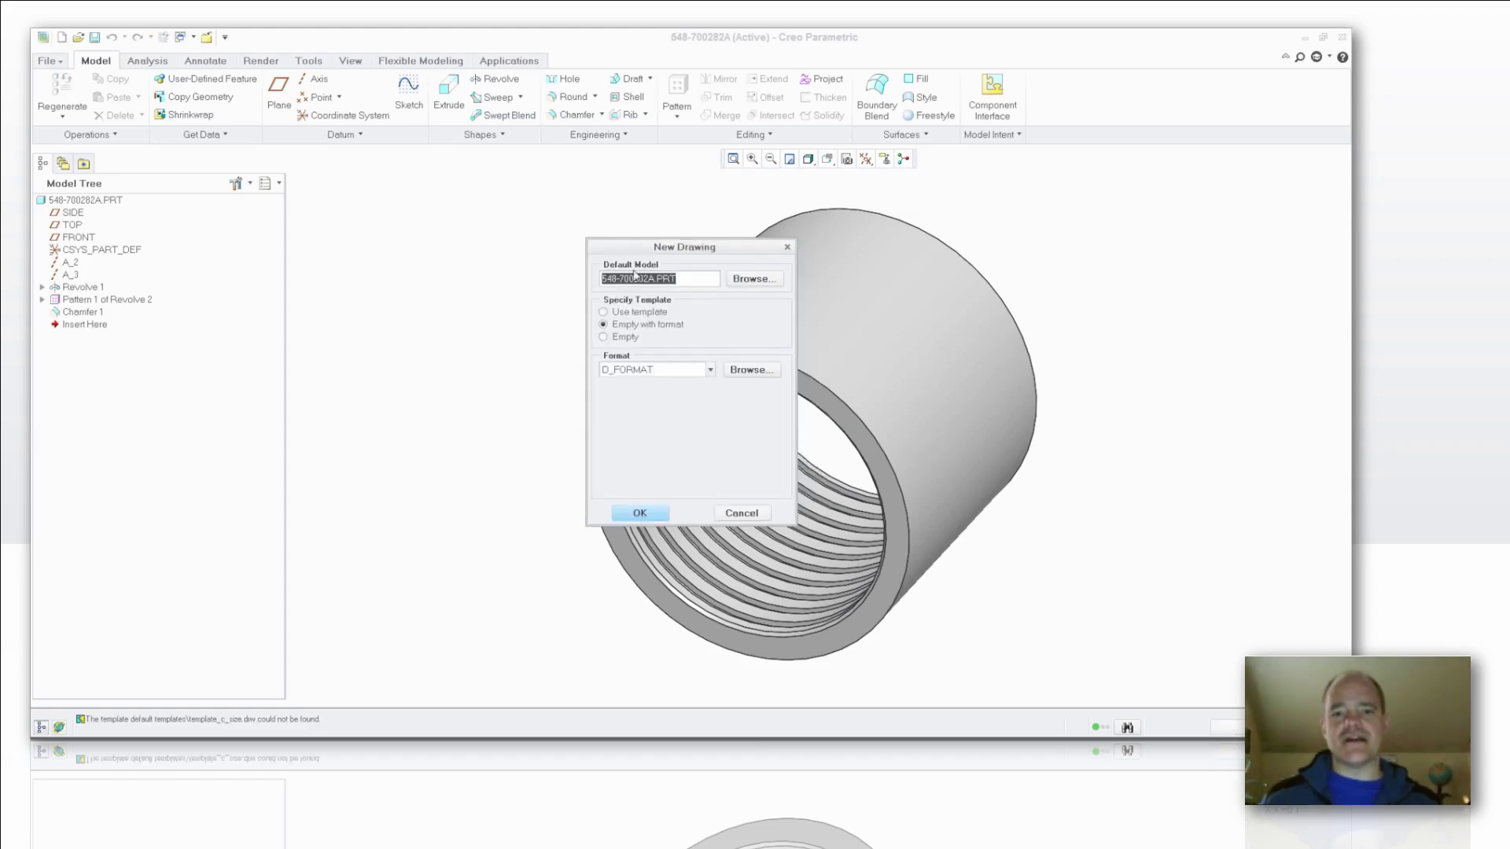
left_click(624, 313)
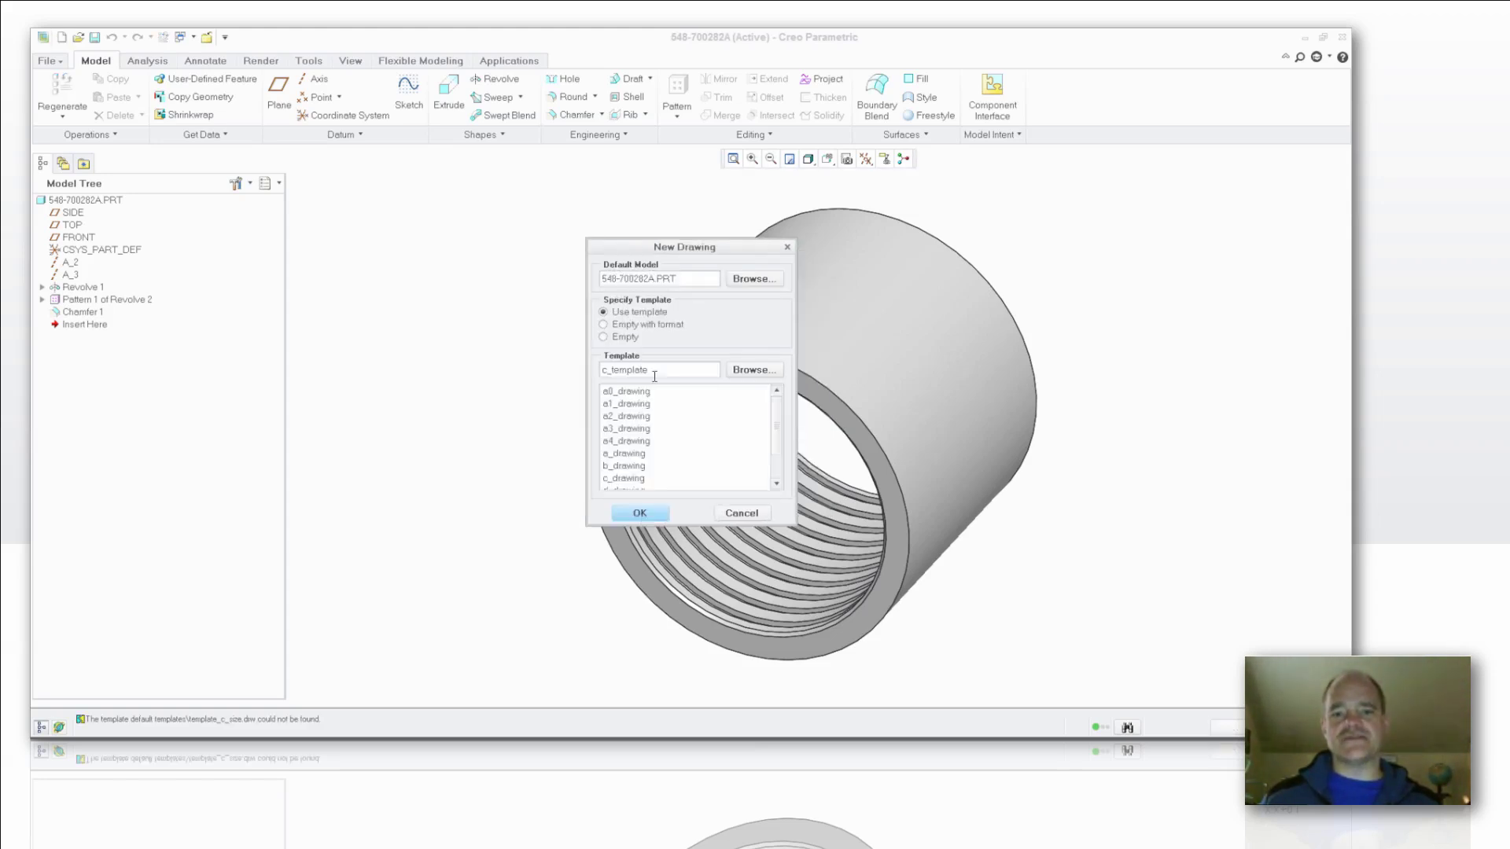
left_click(753, 369)
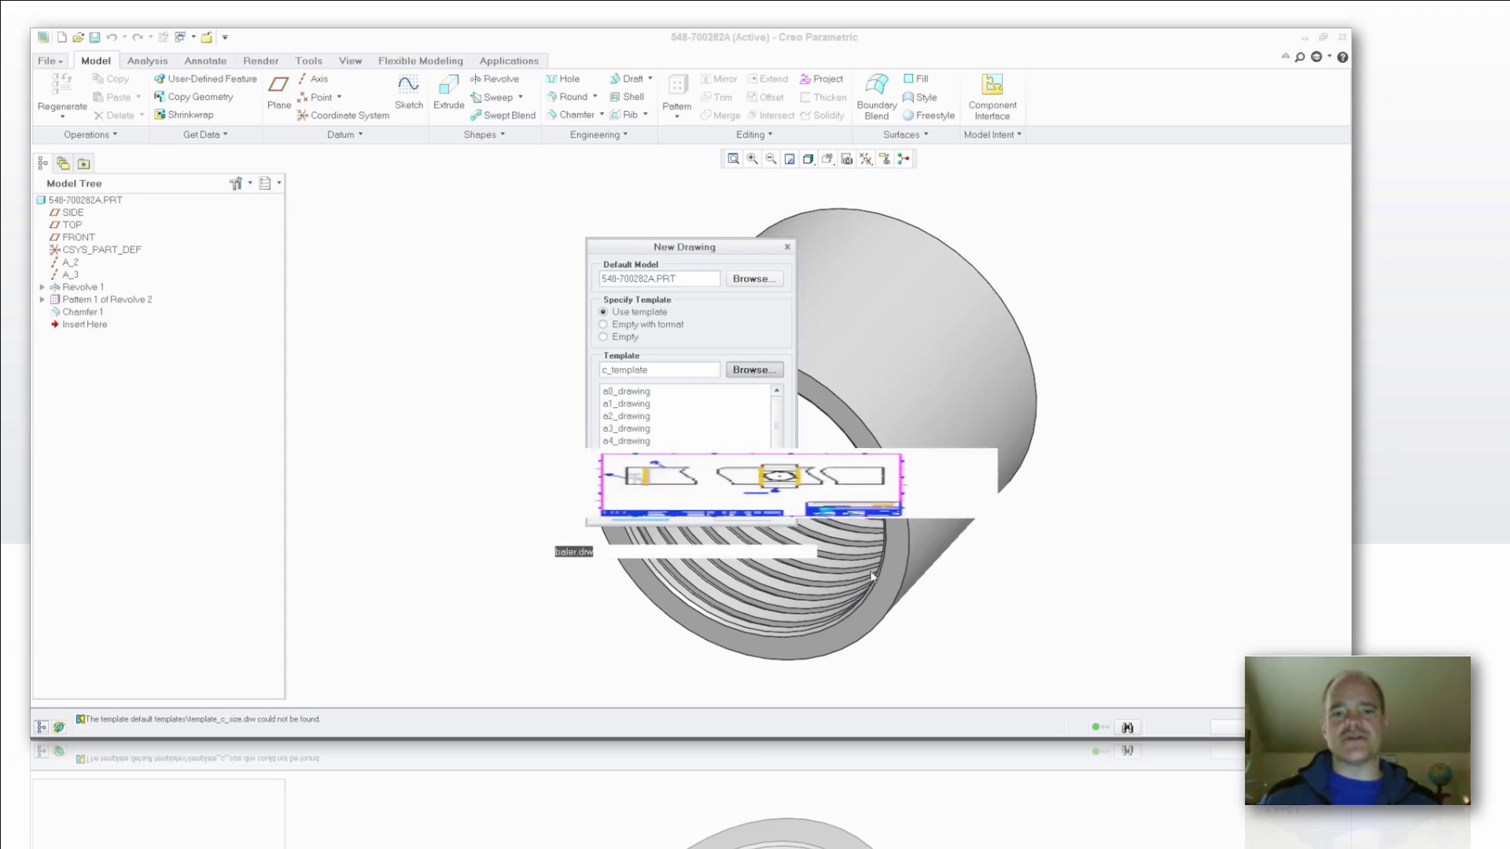
left_click(532, 245)
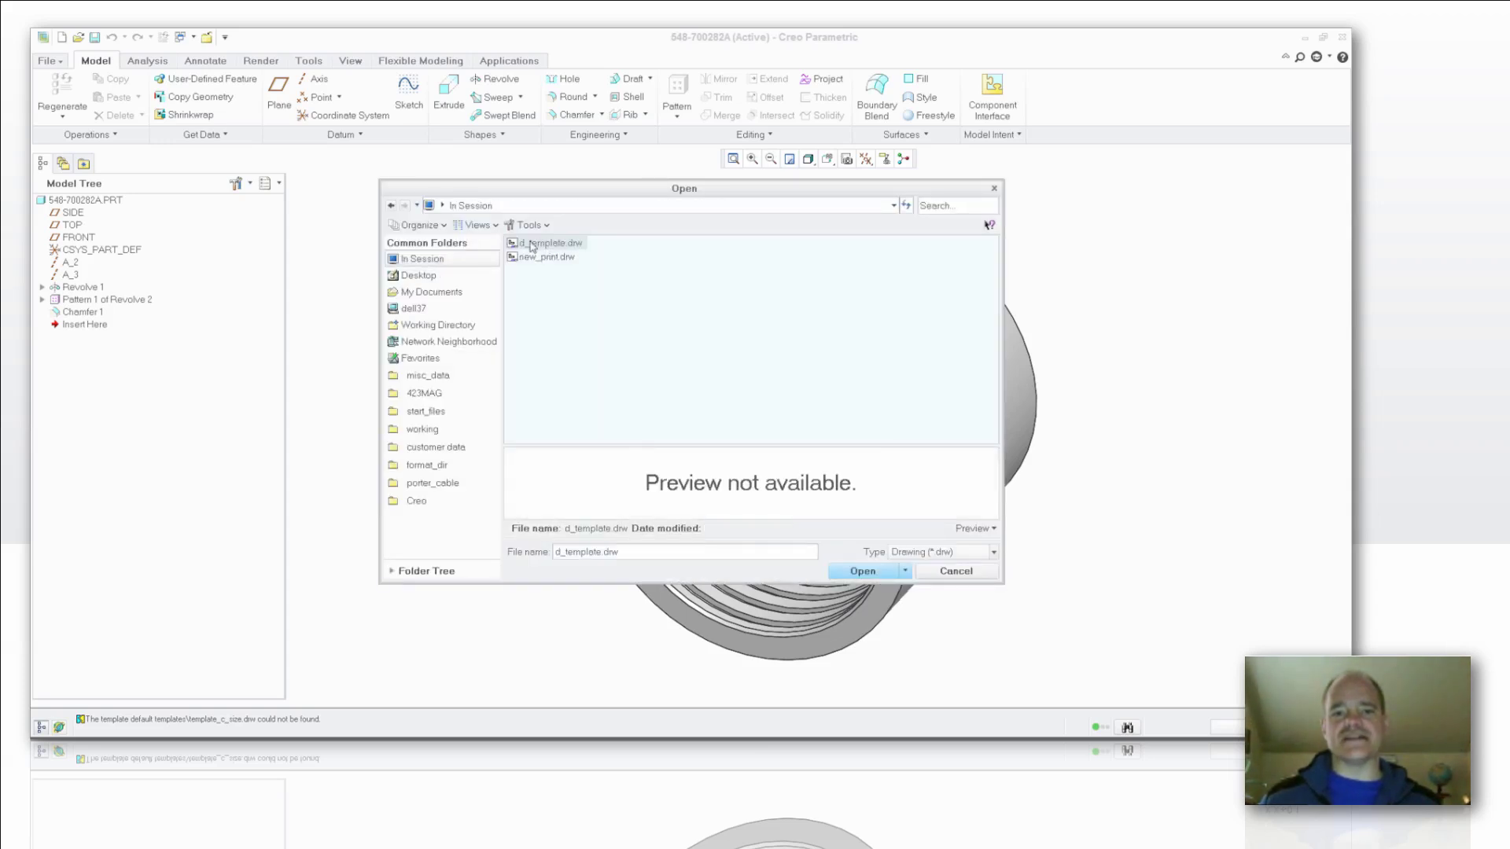
double_click(532, 246)
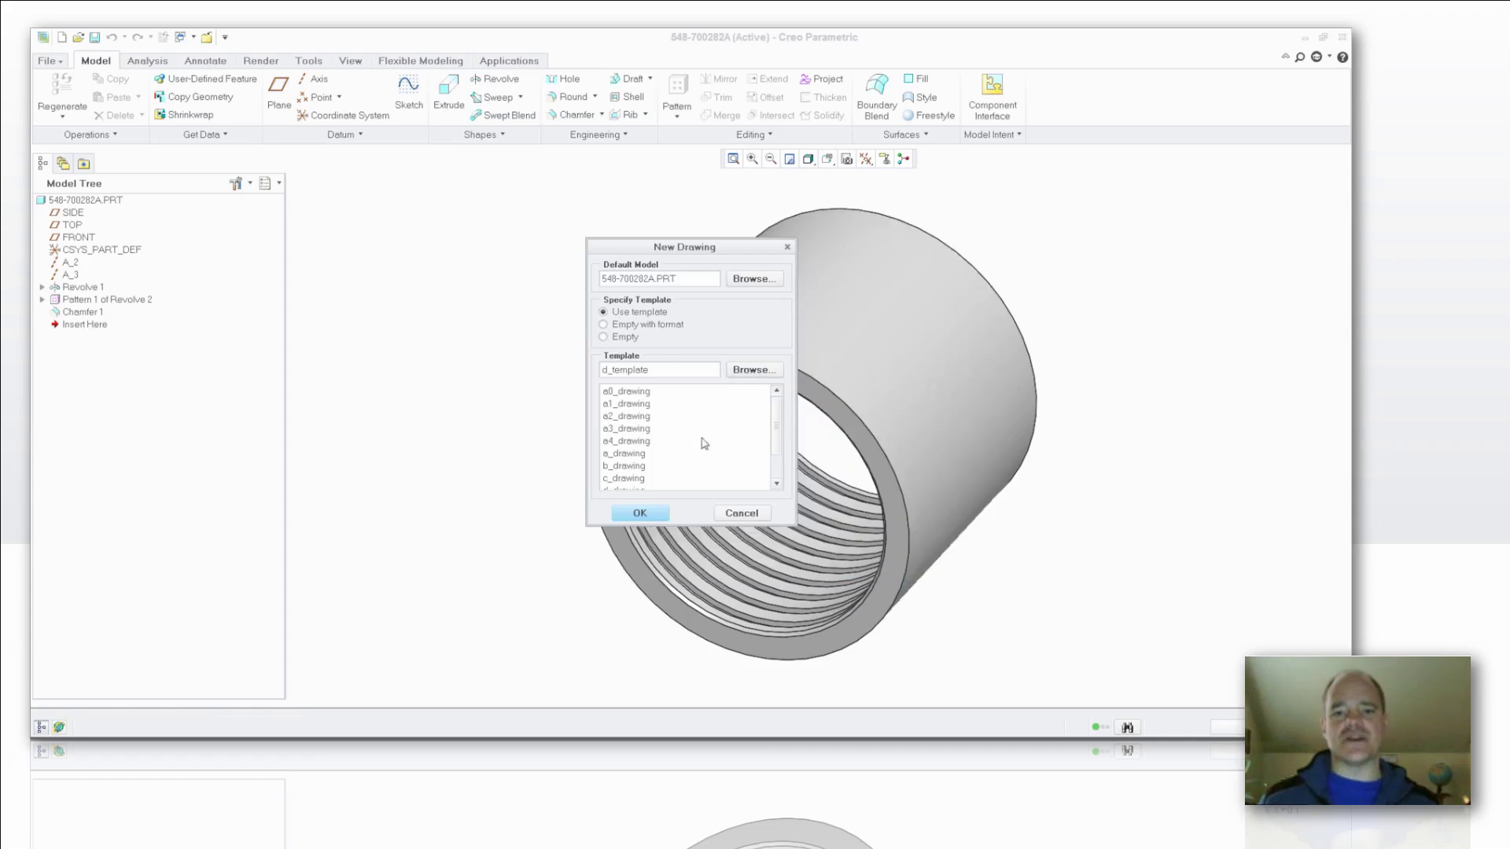
left_click(652, 513)
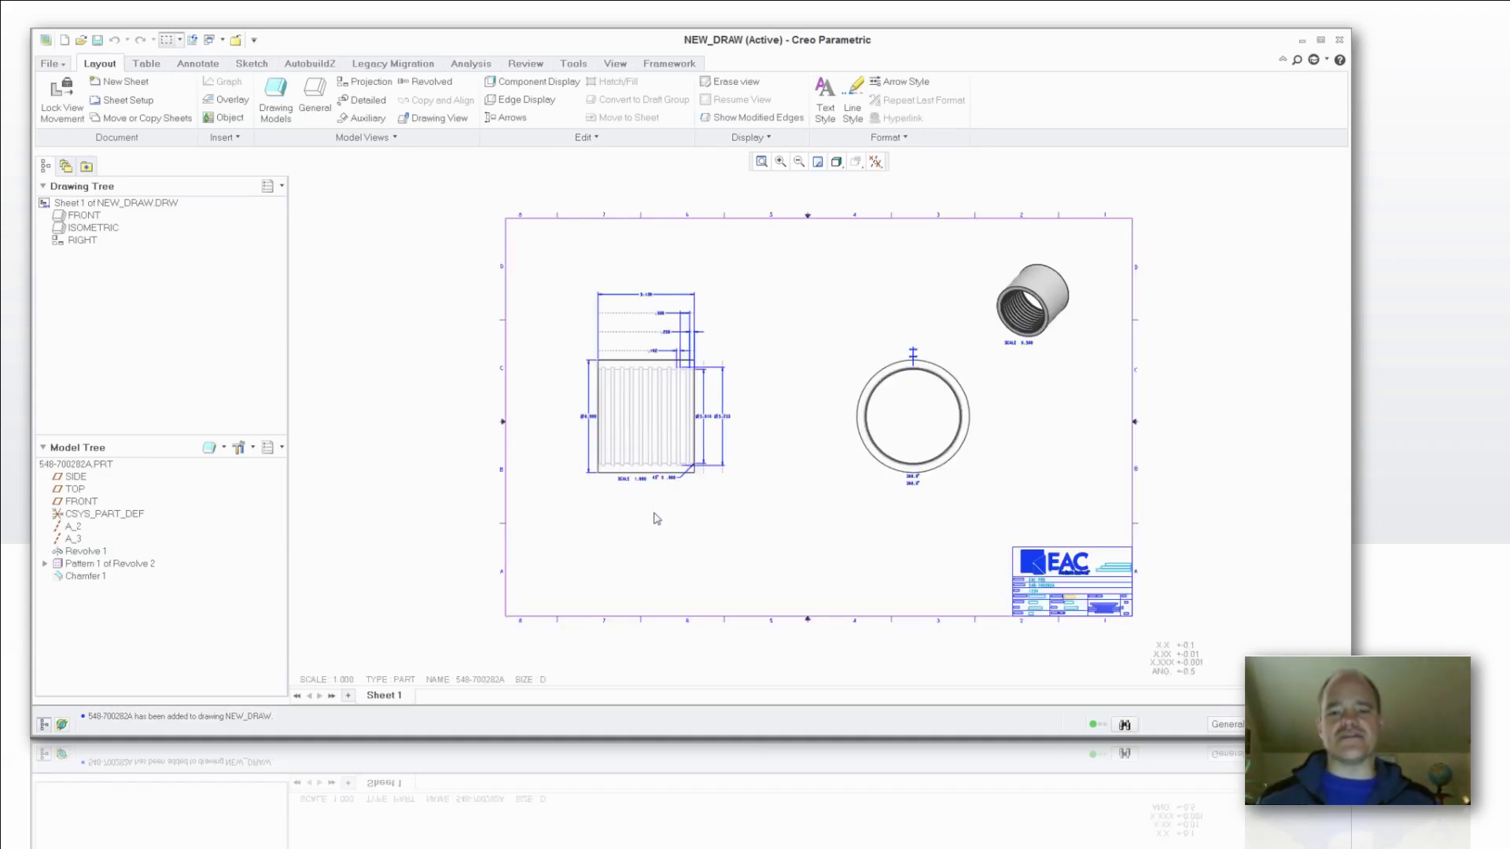
Check the RIGHT view's properties to confirm it is projected from FRONT, then deselect it
left_click(893, 456)
left_click(891, 432)
right_click(891, 432)
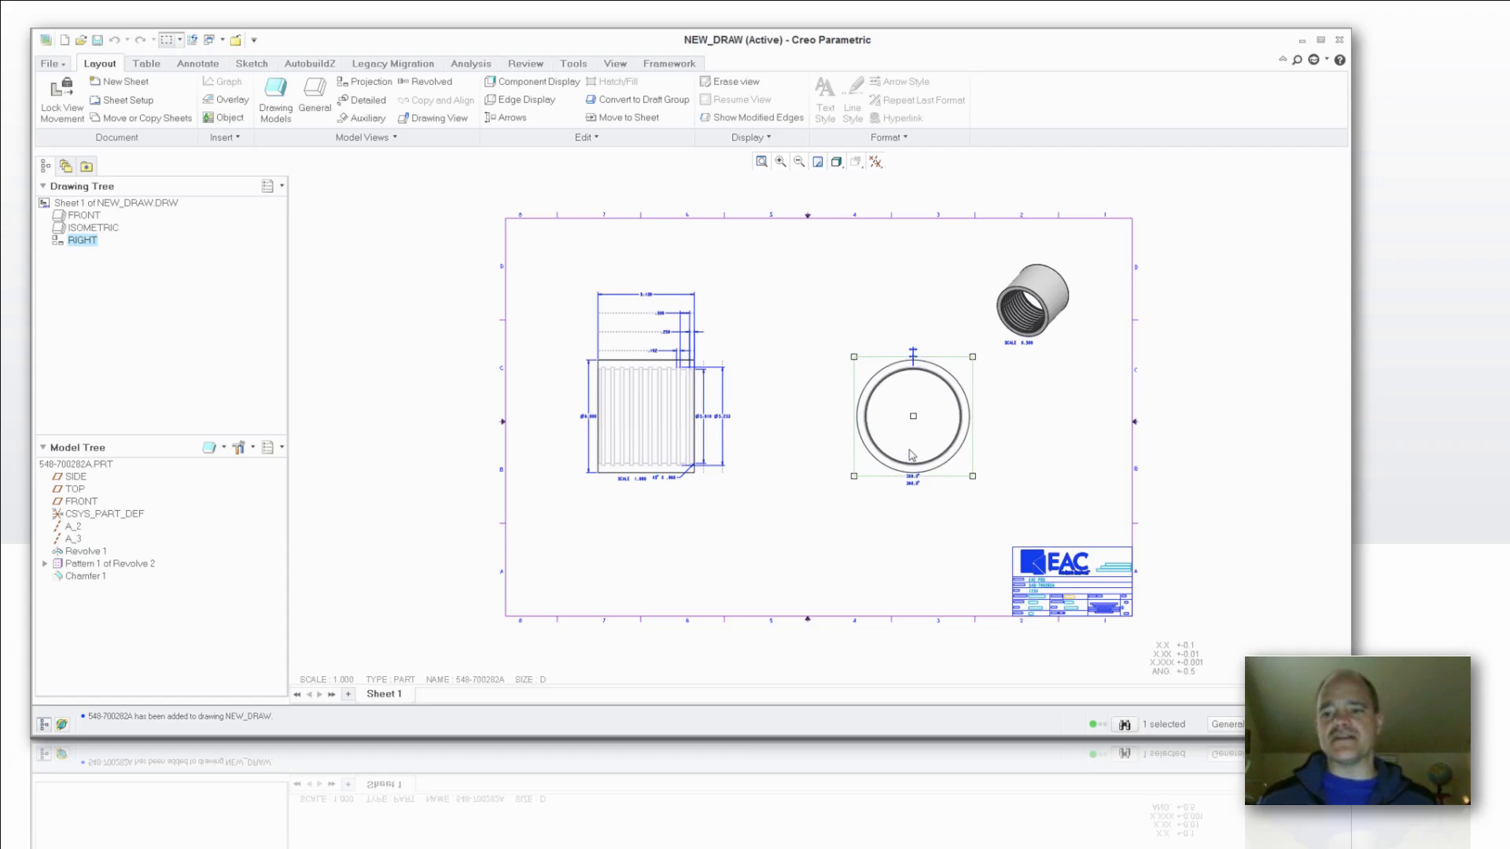
double_click(911, 455)
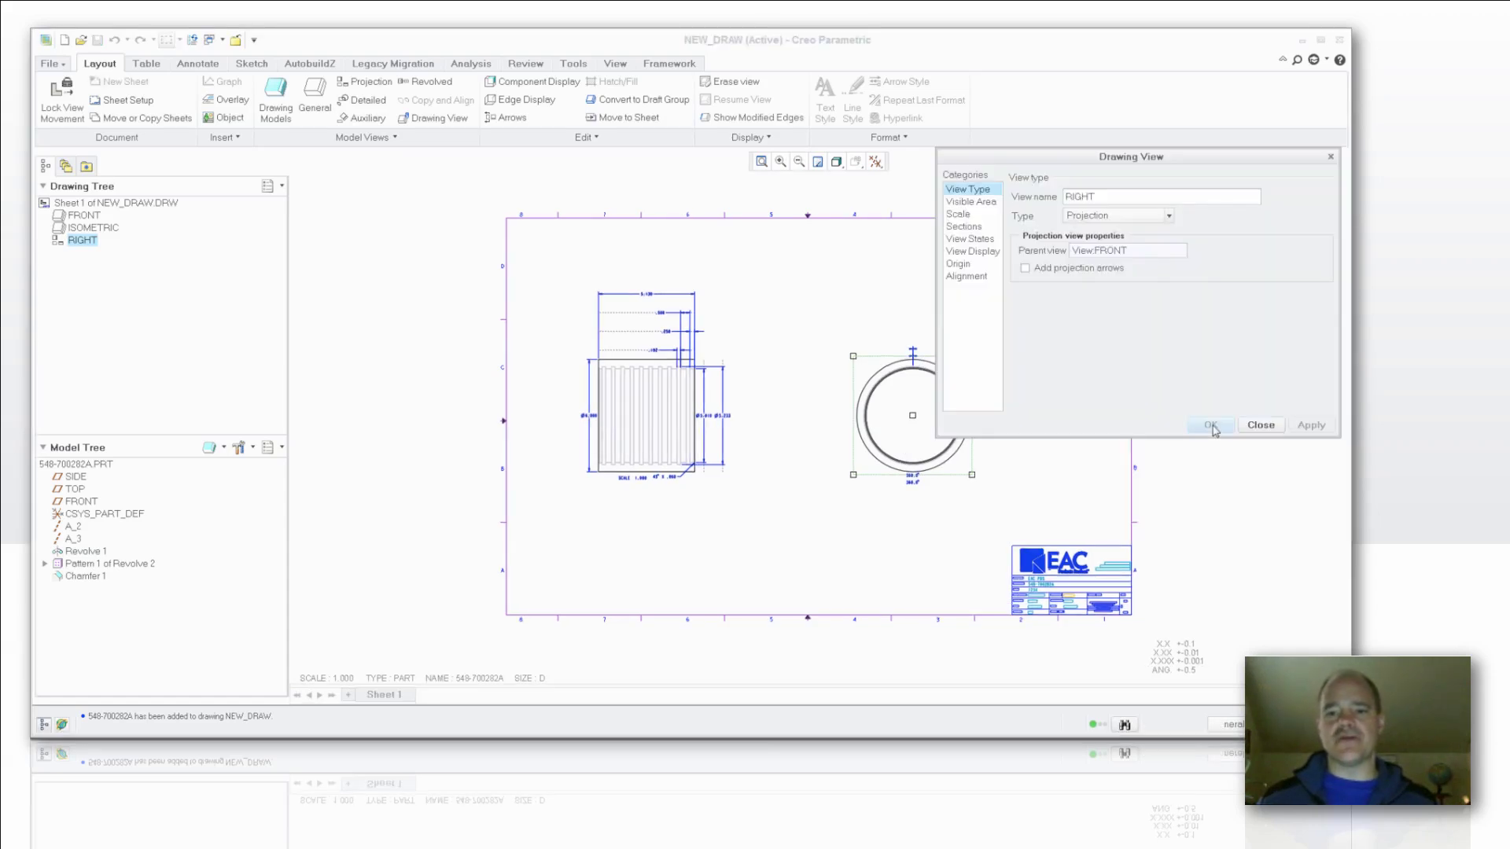
left_click(1210, 425)
left_click(1225, 397)
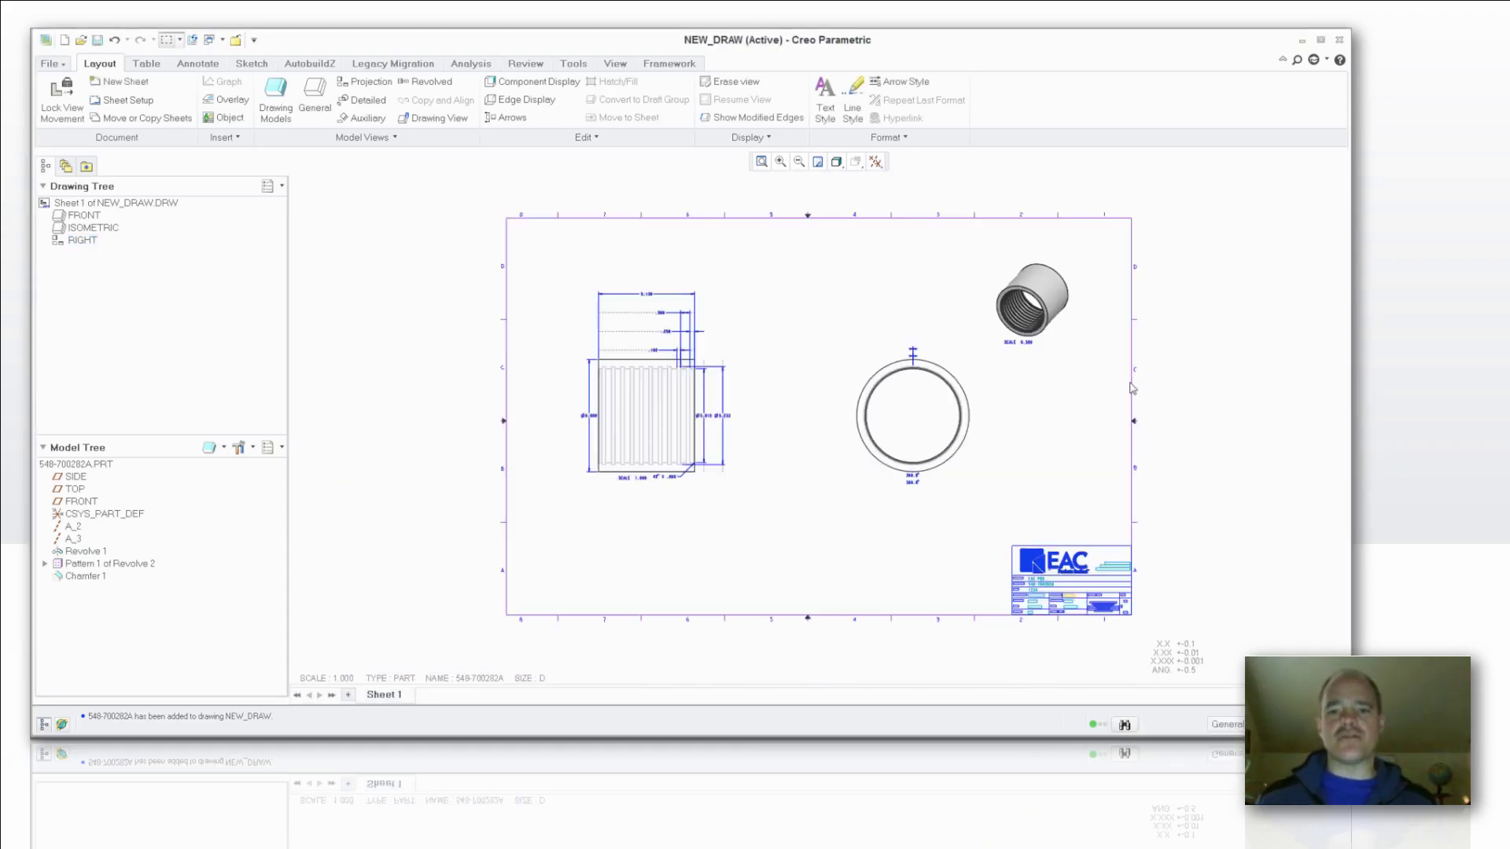